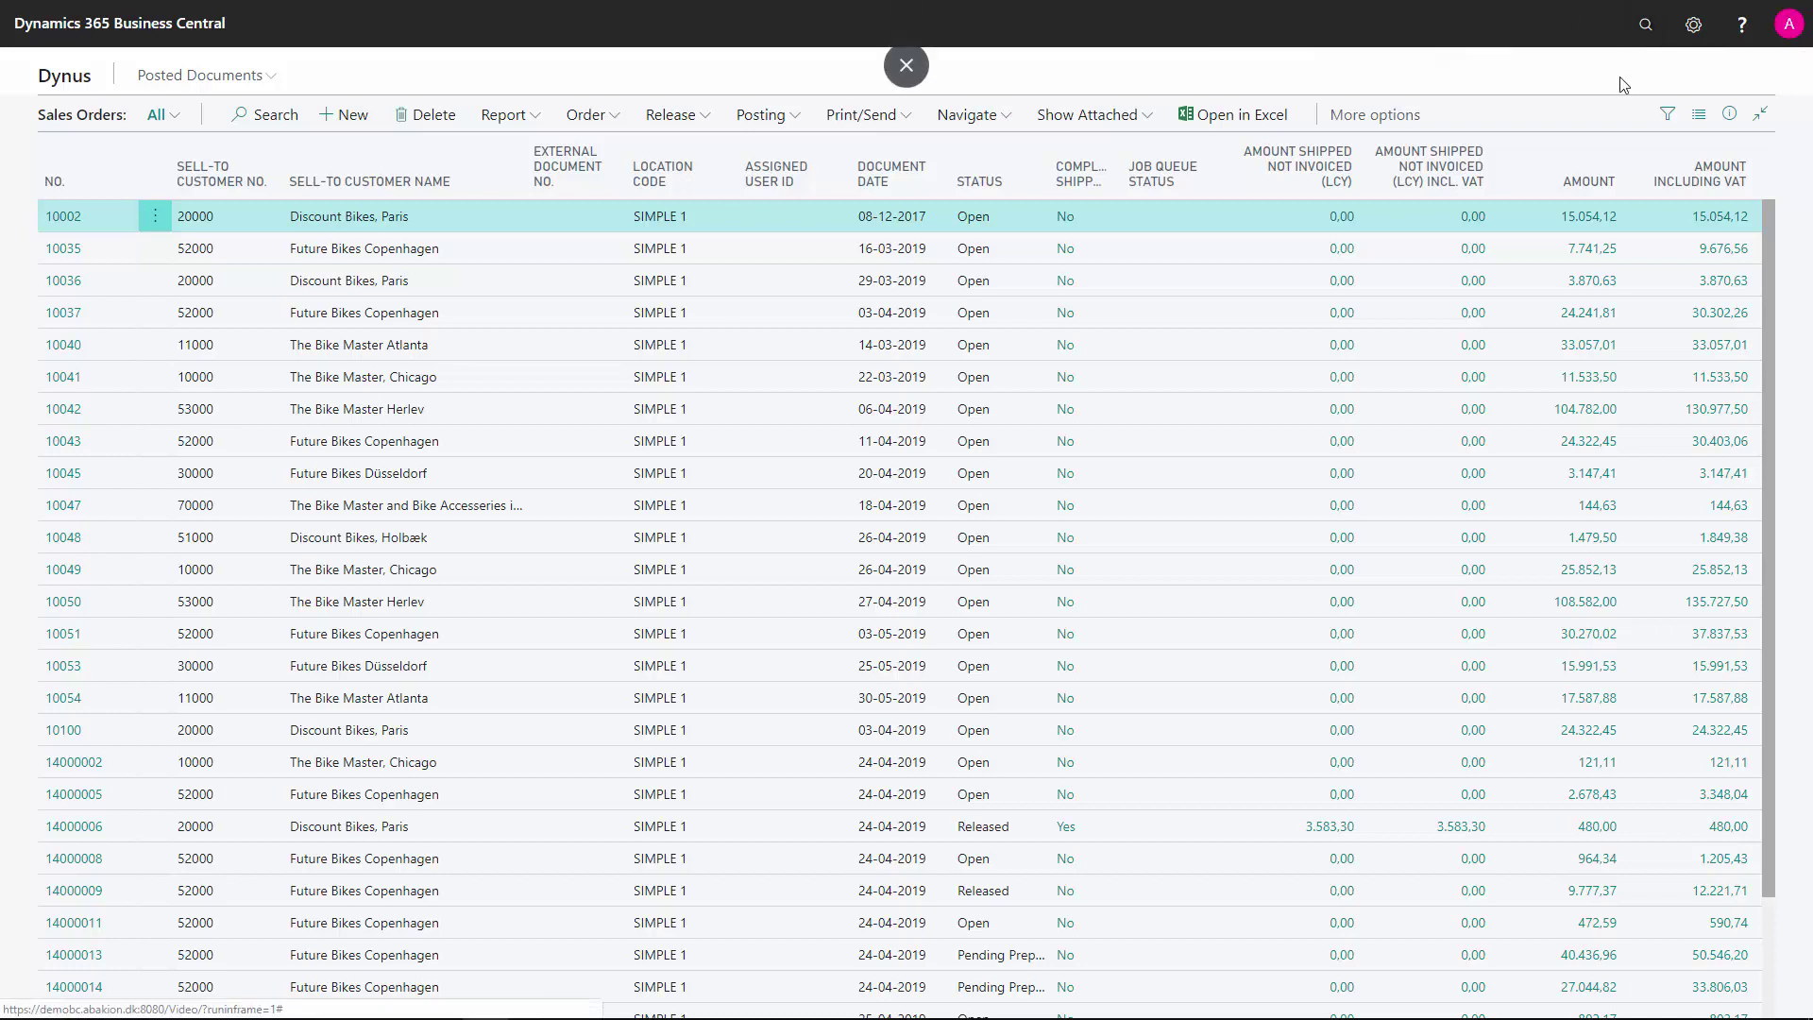
- Review the OIOUBL extension's details in Extension Management, leaving it installed
{"action": "left_click", "coordinate": [1647, 26]}
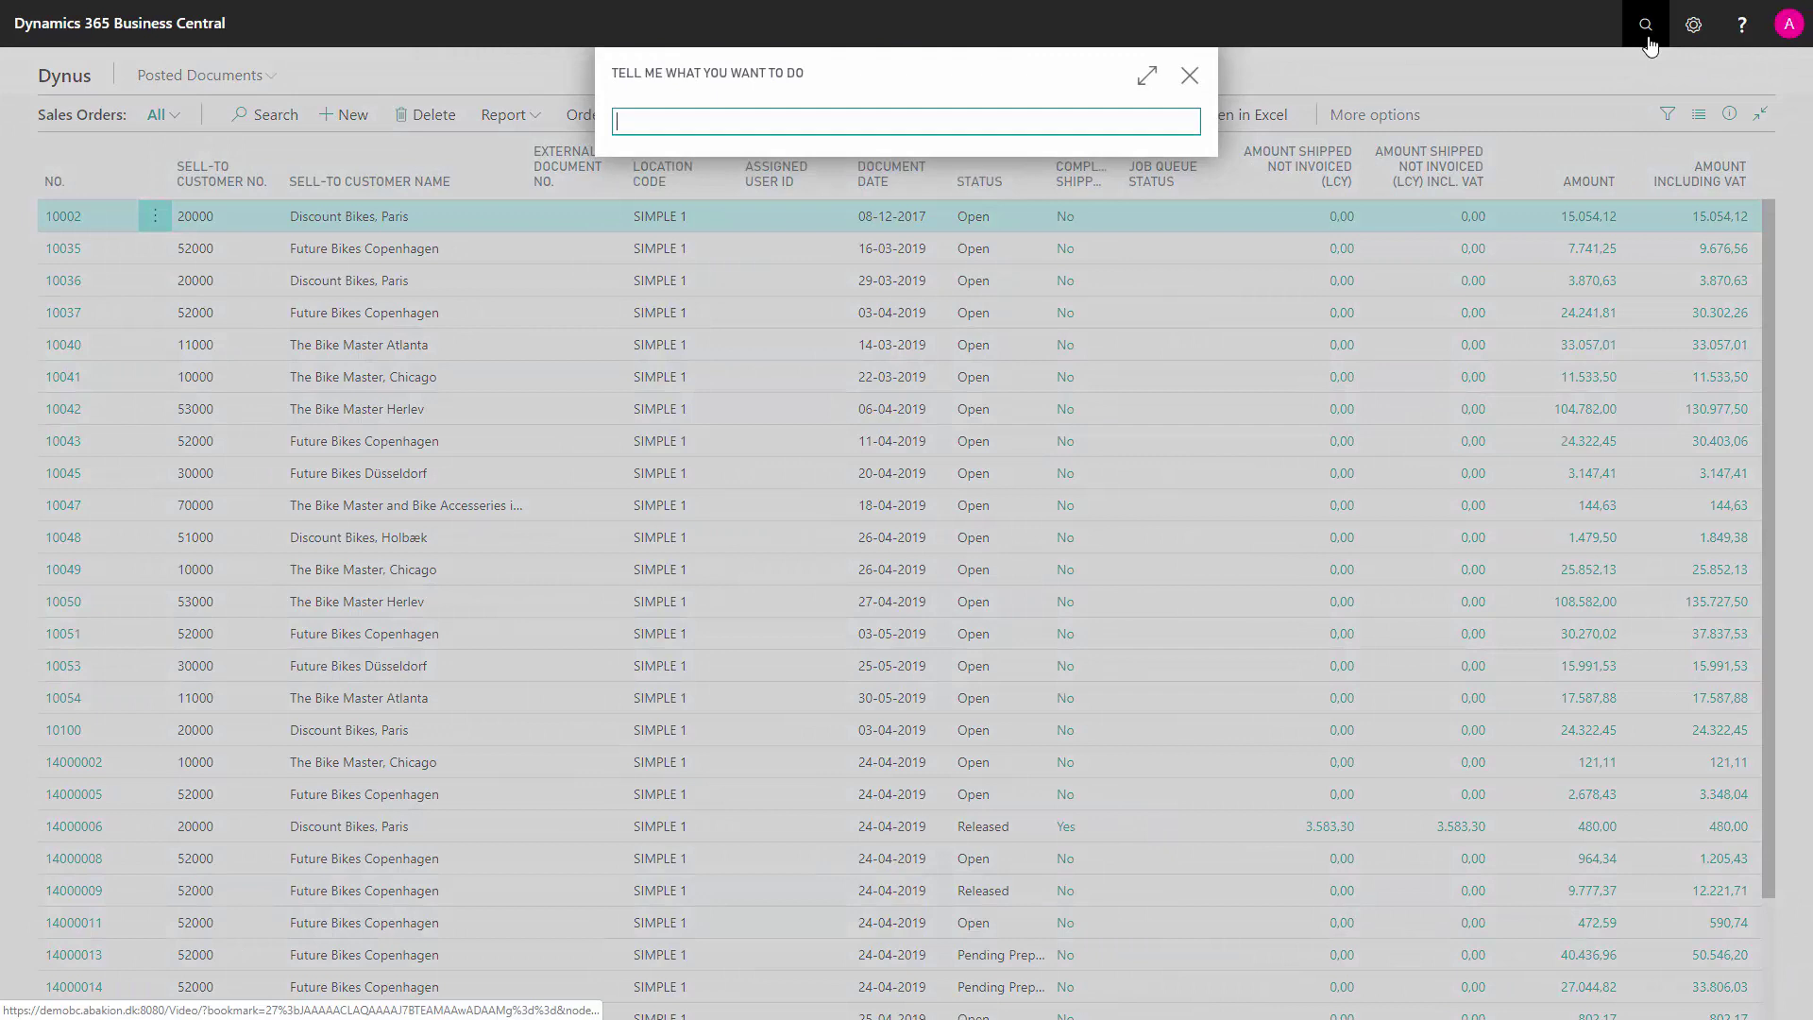
{"action": "type", "text": "exten"}
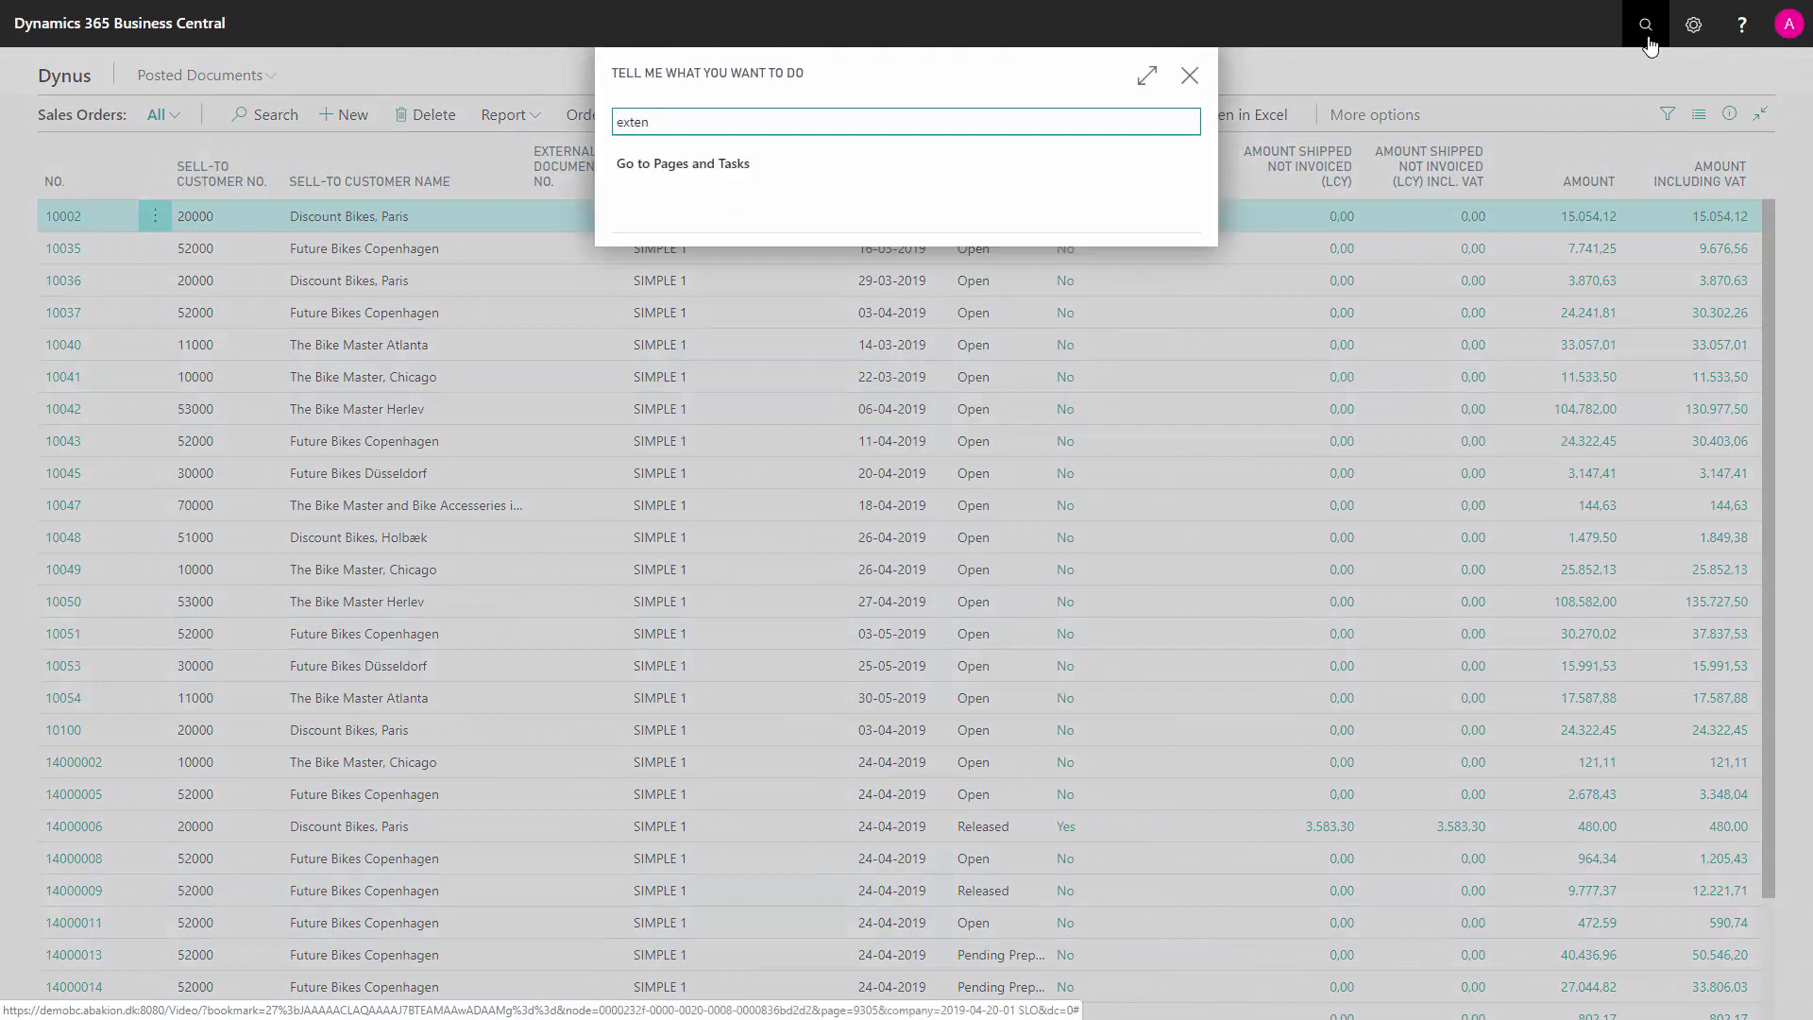
{"action": "type", "text": "s"}
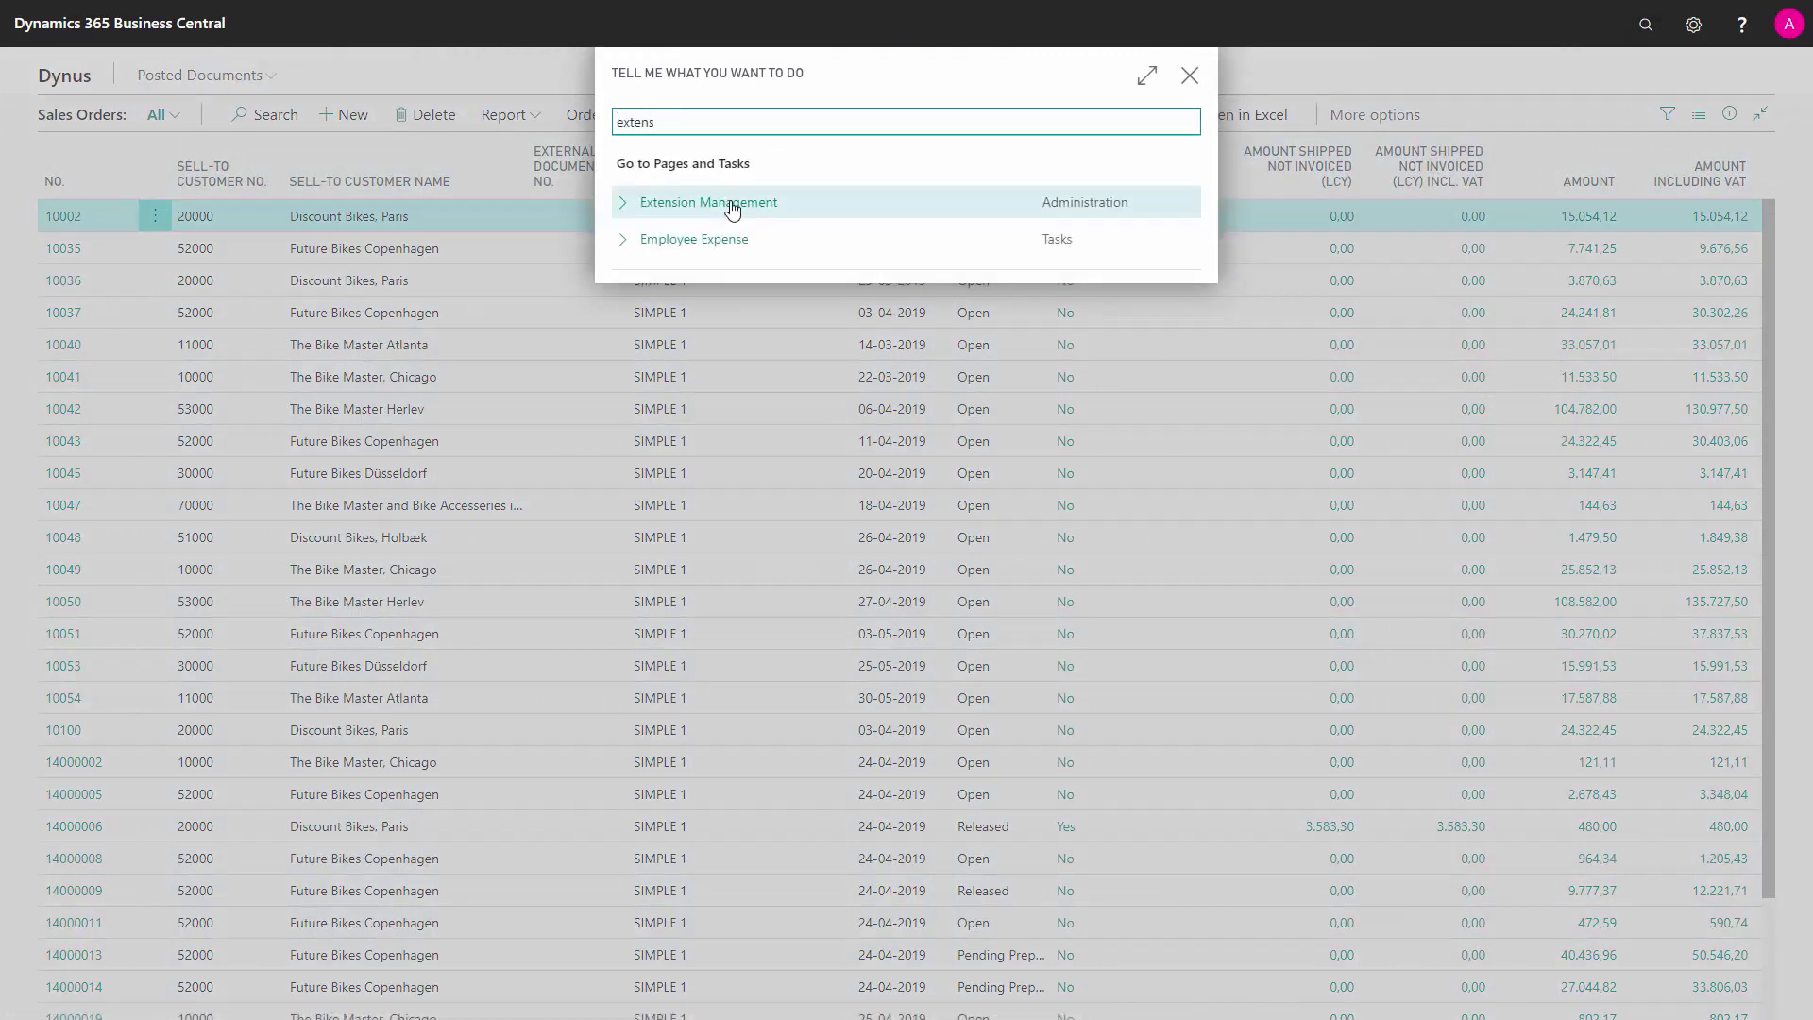
{"action": "left_click", "coordinate": [733, 204]}
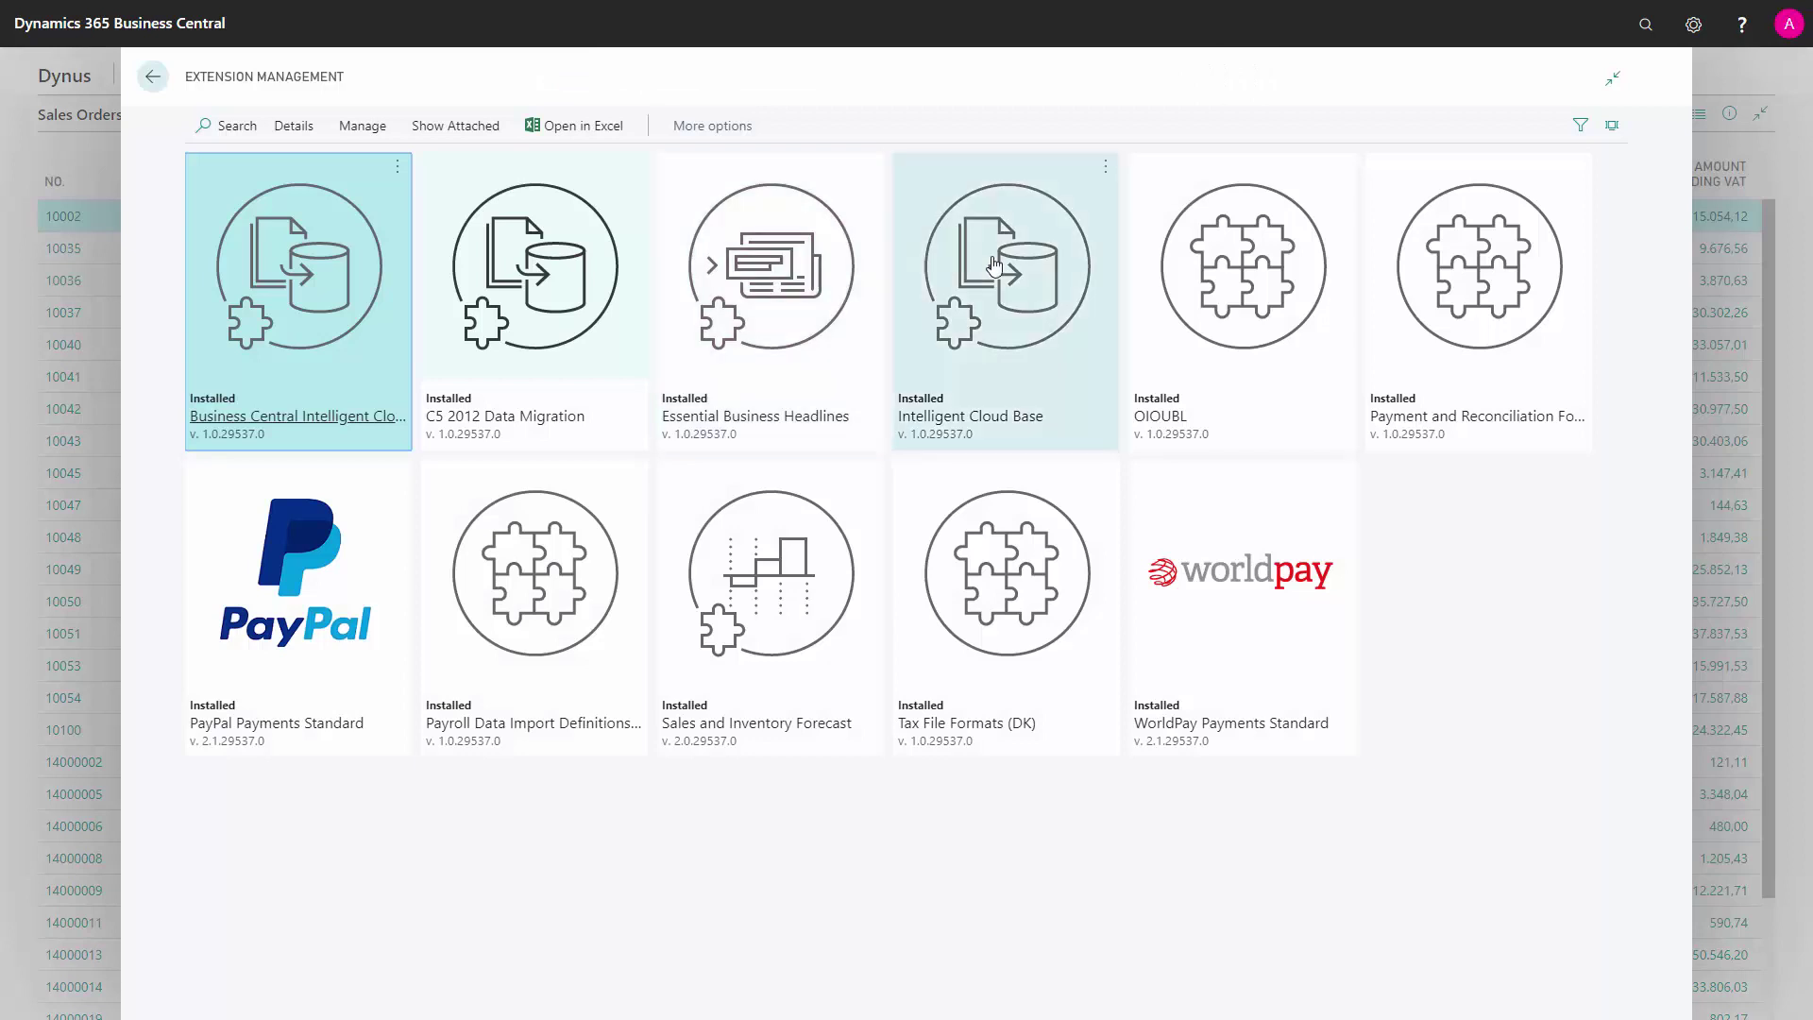
{"action": "left_click", "coordinate": [1208, 289]}
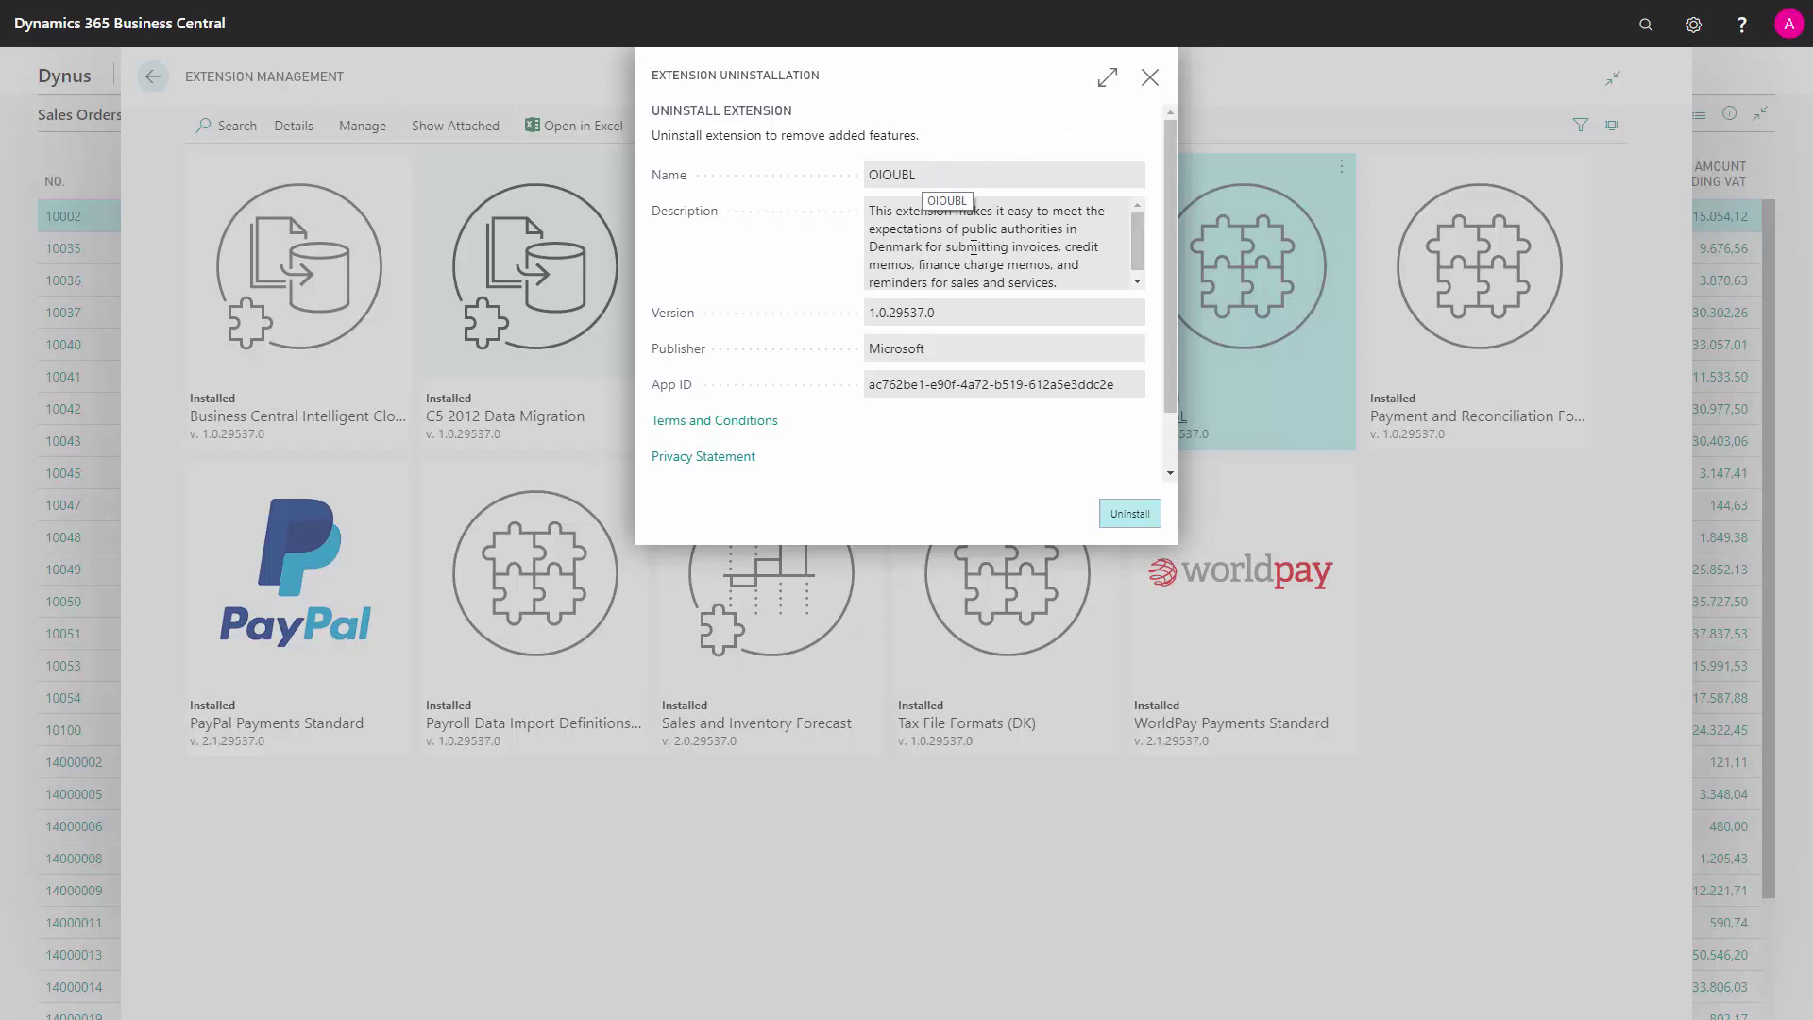
{"action": "left_click", "coordinate": [1150, 77]}
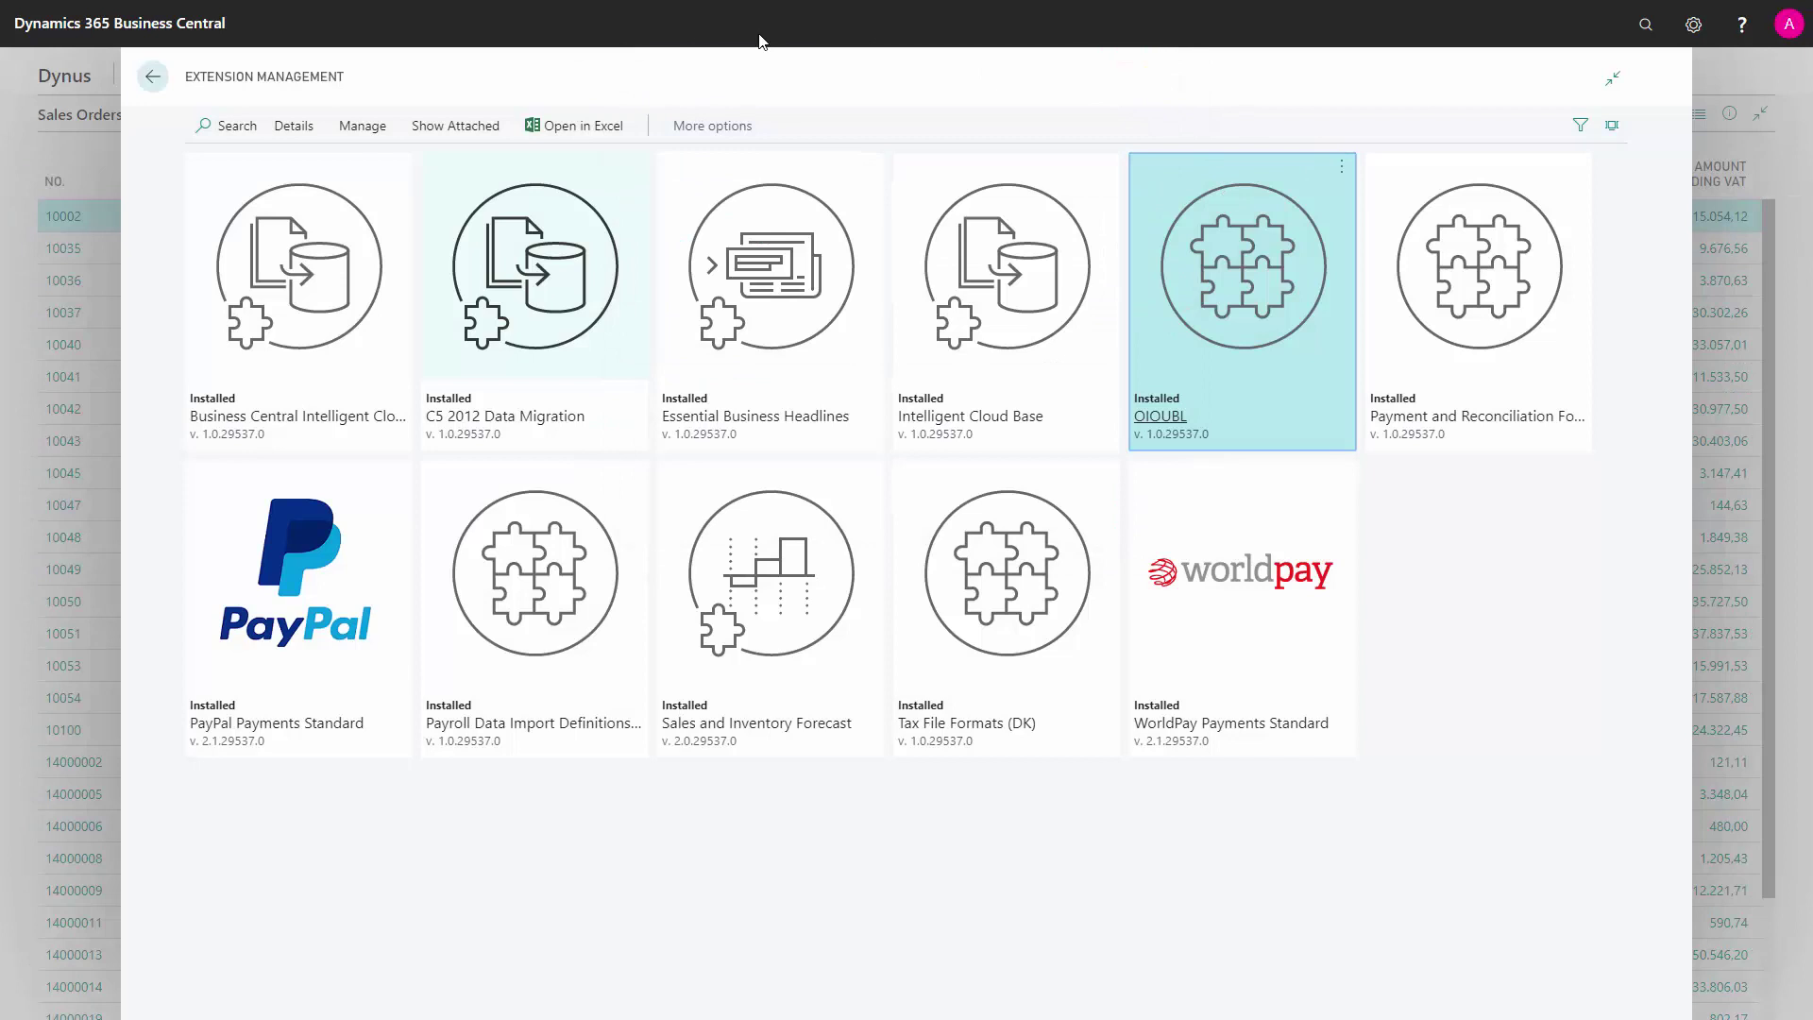
{"action": "left_click", "coordinate": [154, 80]}
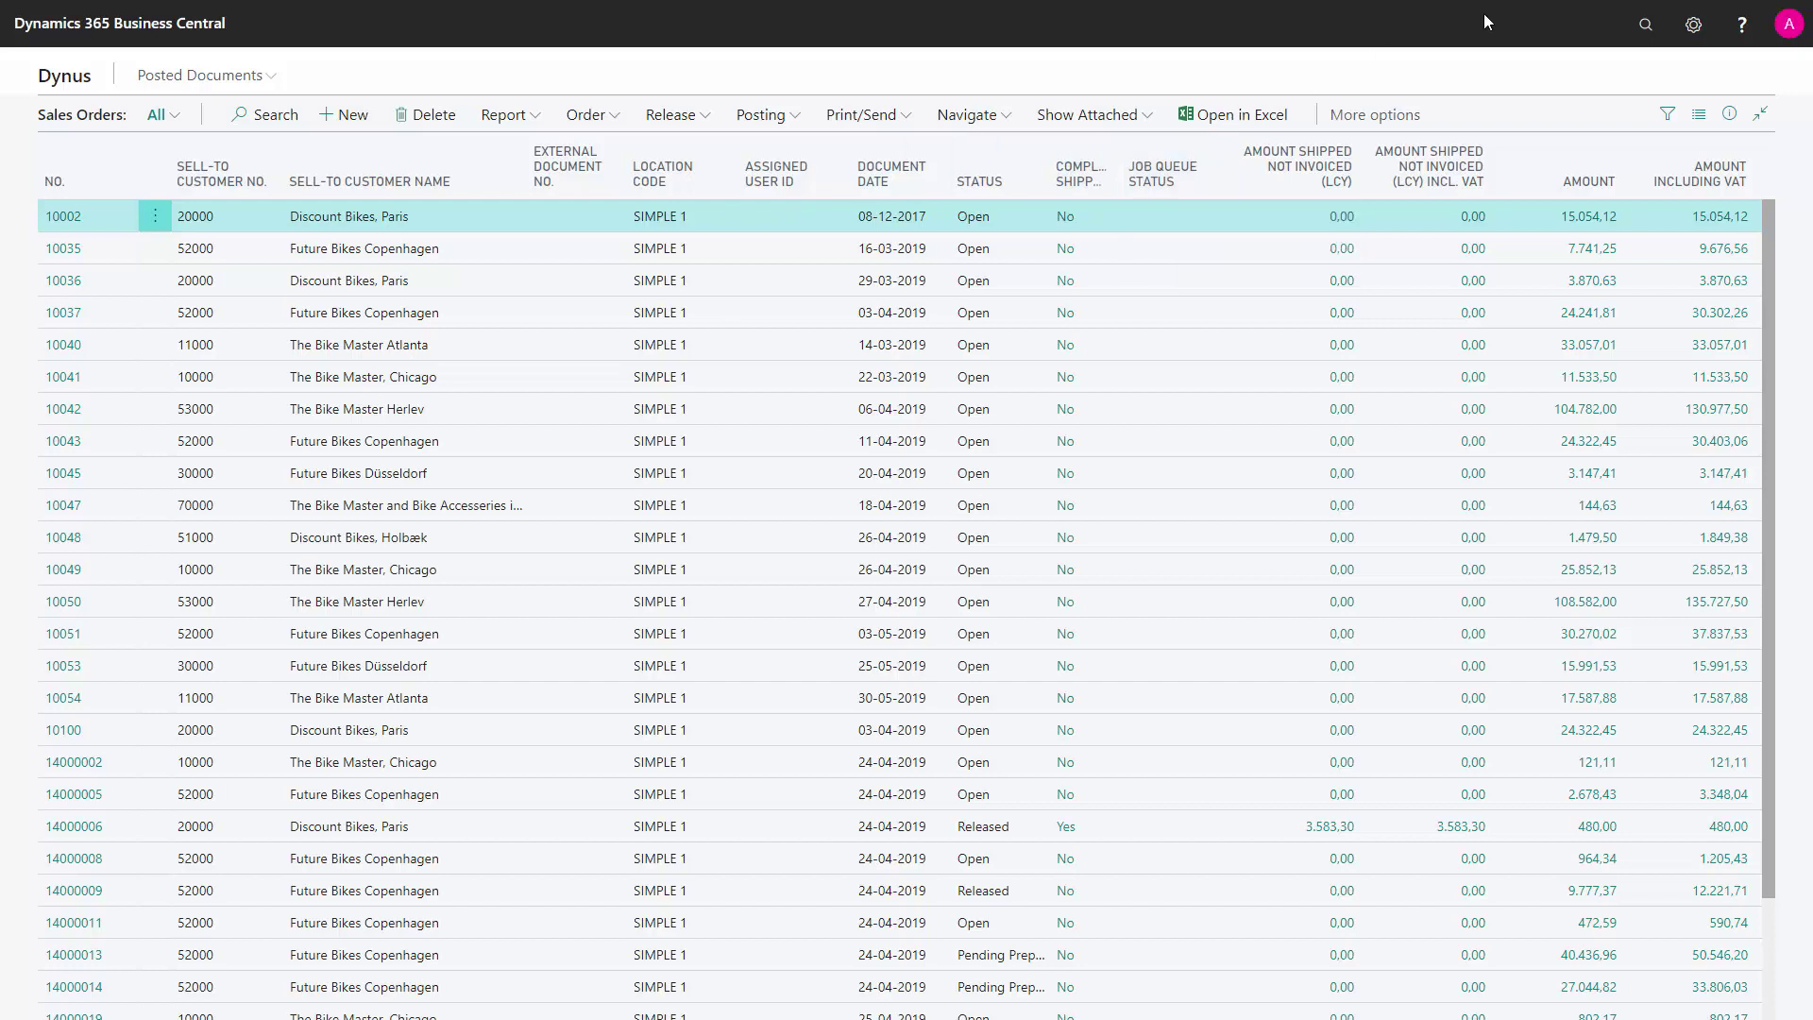
- Find Sales & Receivables Setup with 'sales &' and list the OIOUBL Default Profile Code options
{"action": "left_click", "coordinate": [1647, 28]}
{"action": "type", "text": "sales &"}
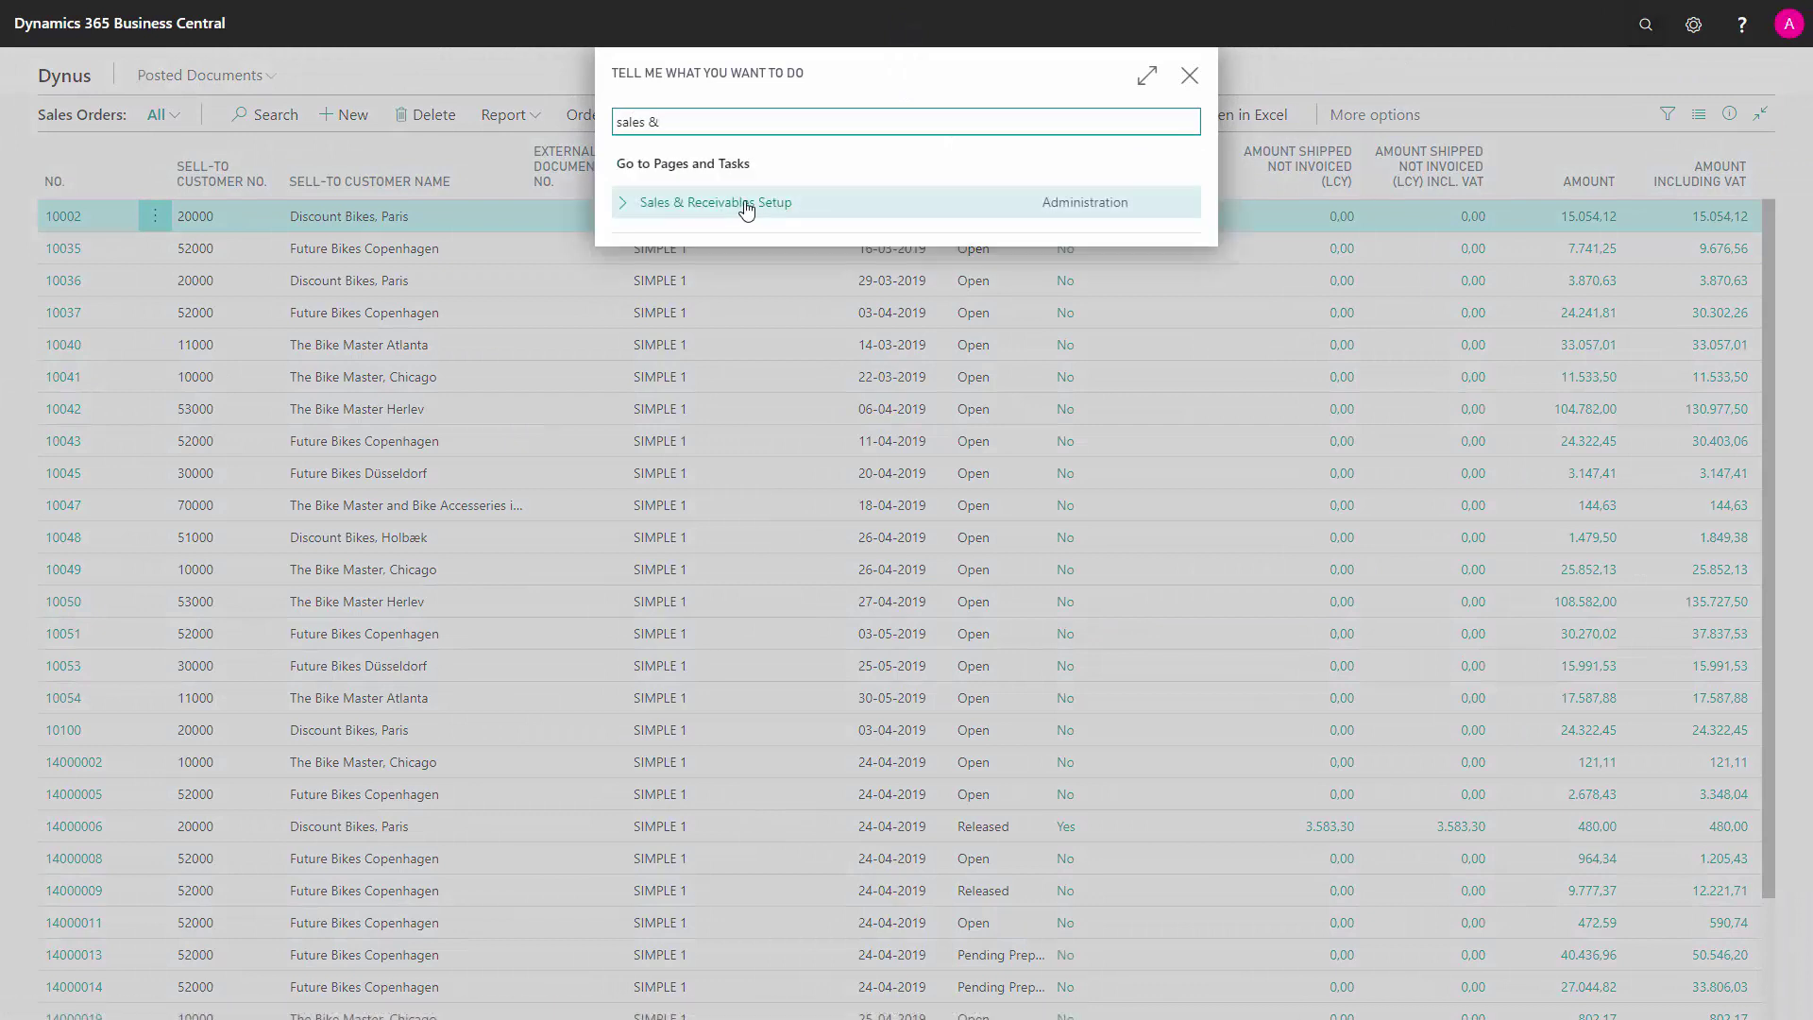
{"action": "left_click", "coordinate": [755, 210]}
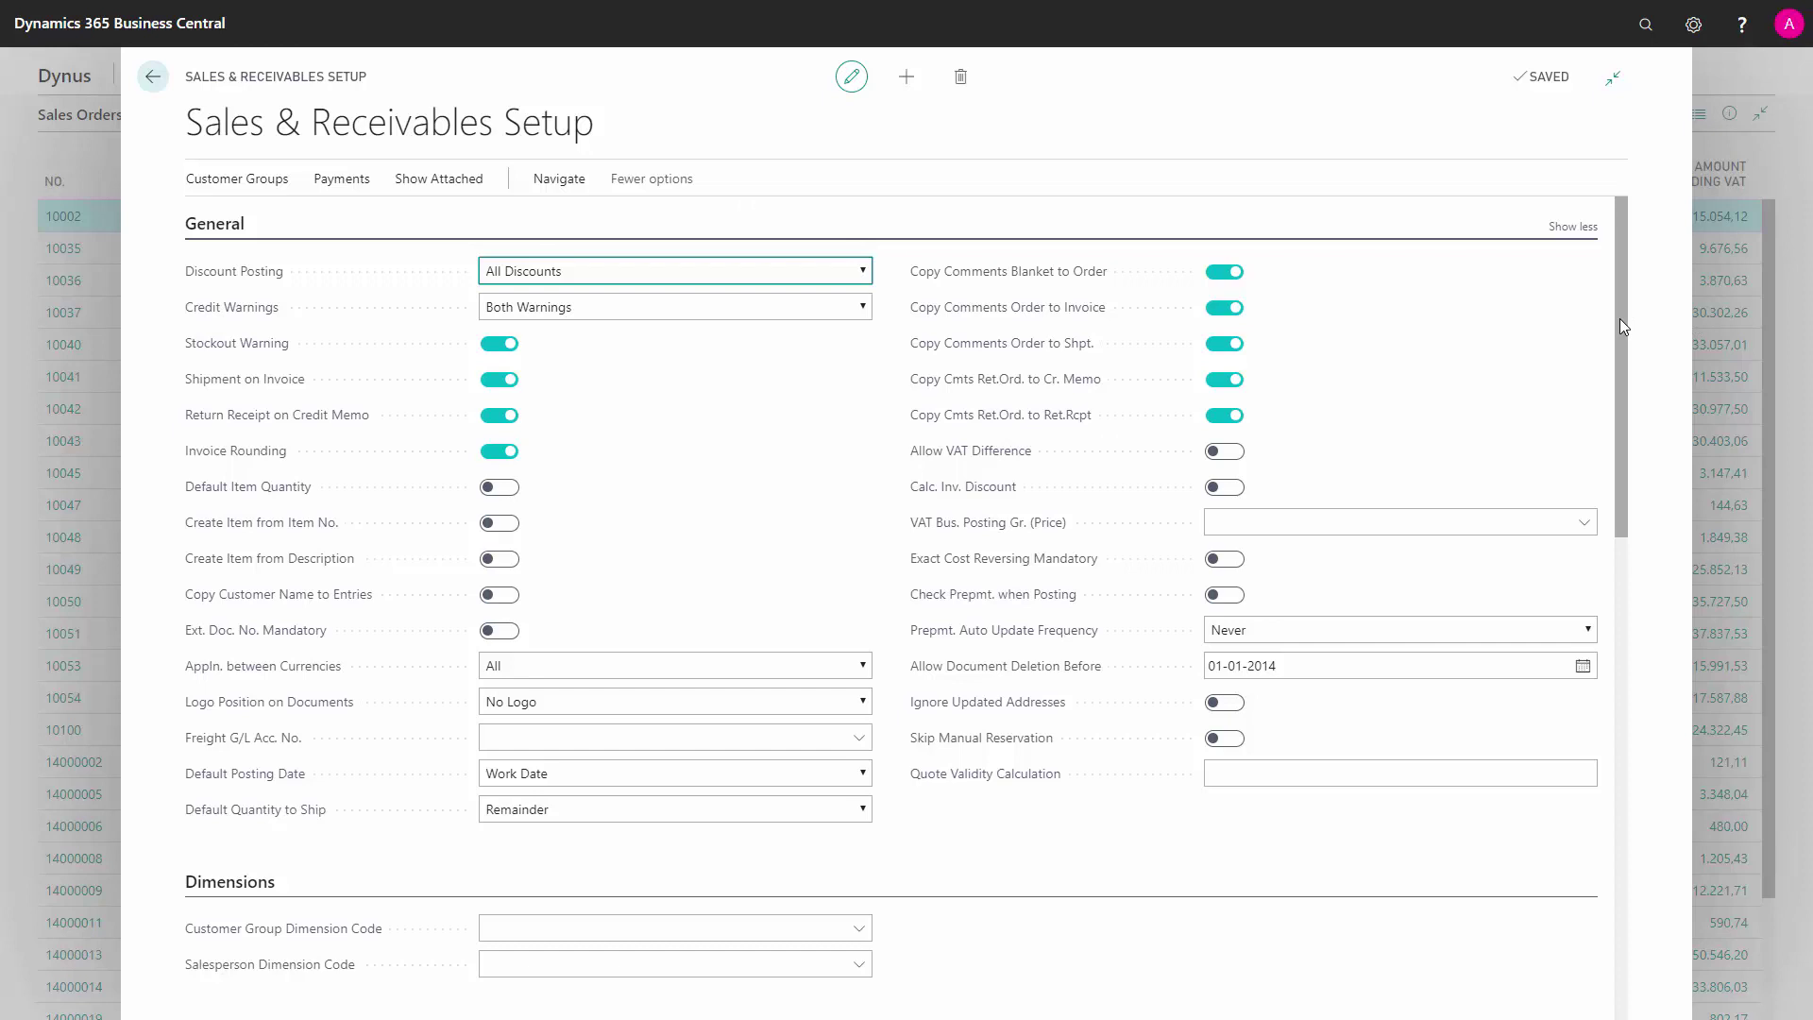
{"action": "left_click_drag", "start_coordinate": [1619, 320], "coordinate": [1599, 706]}
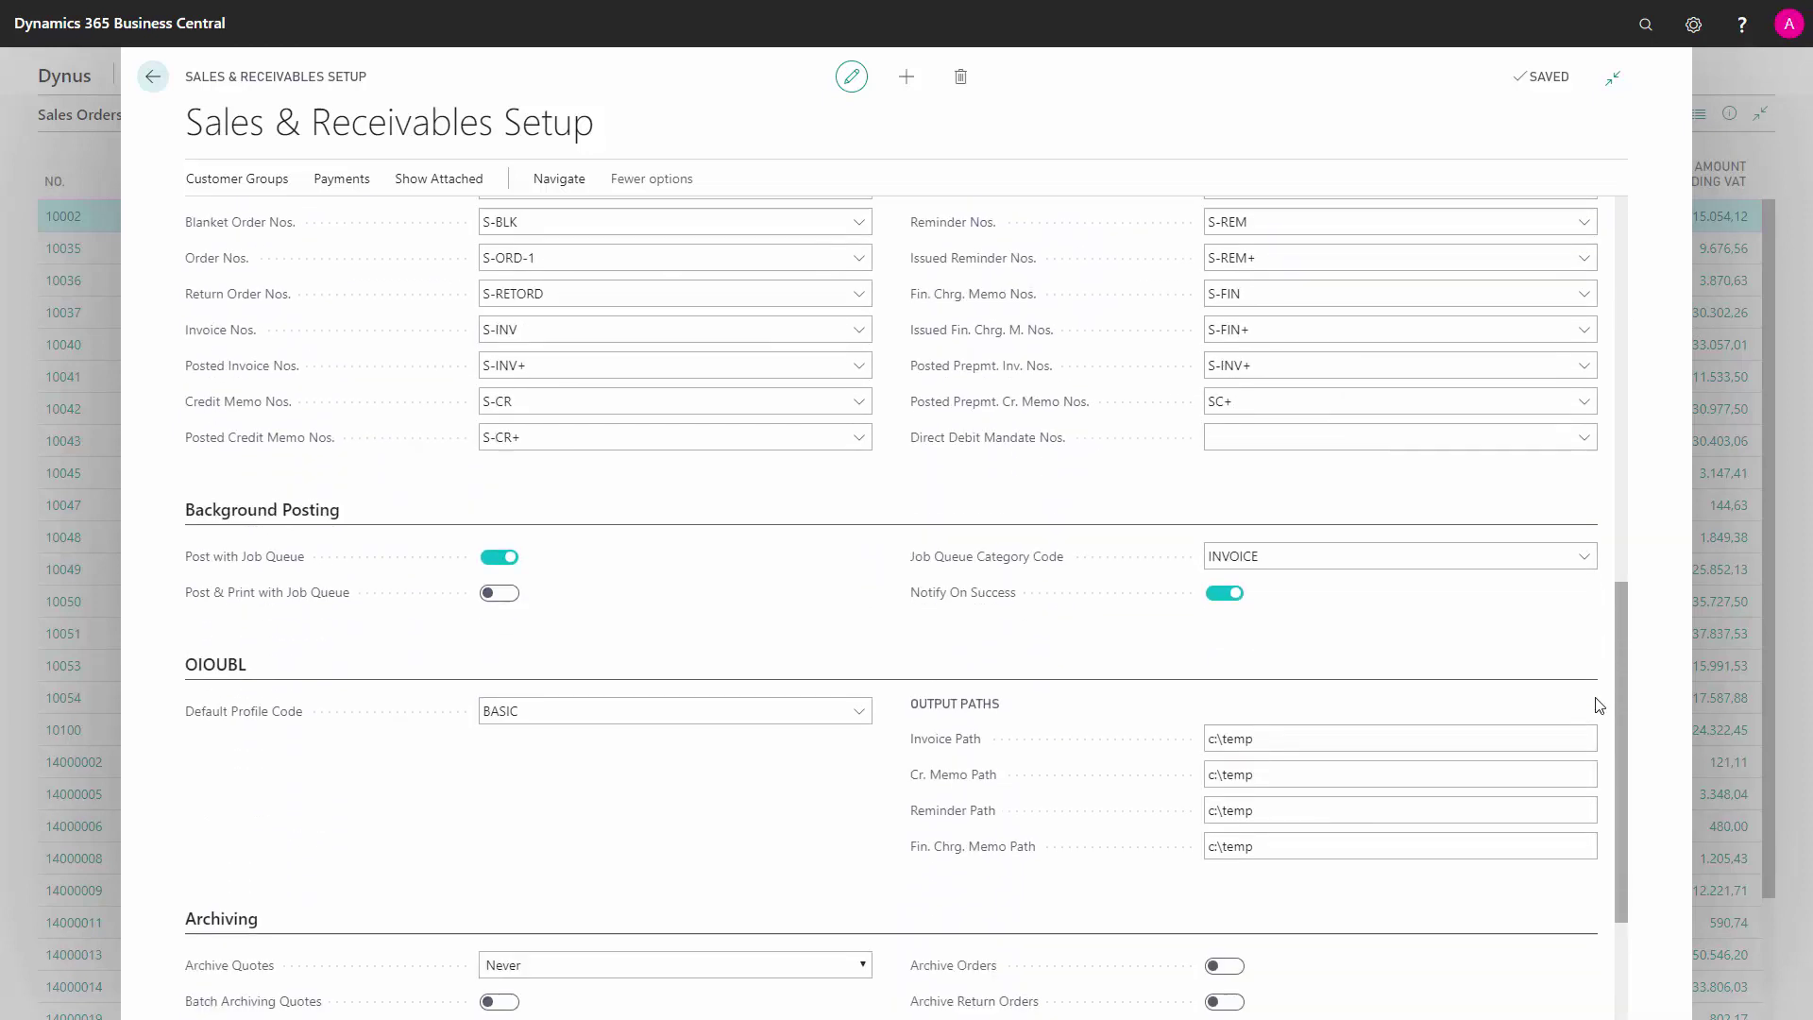
{"action": "scroll", "coordinate": [1568, 722], "scroll_direction": "down", "scroll_amount": 1}
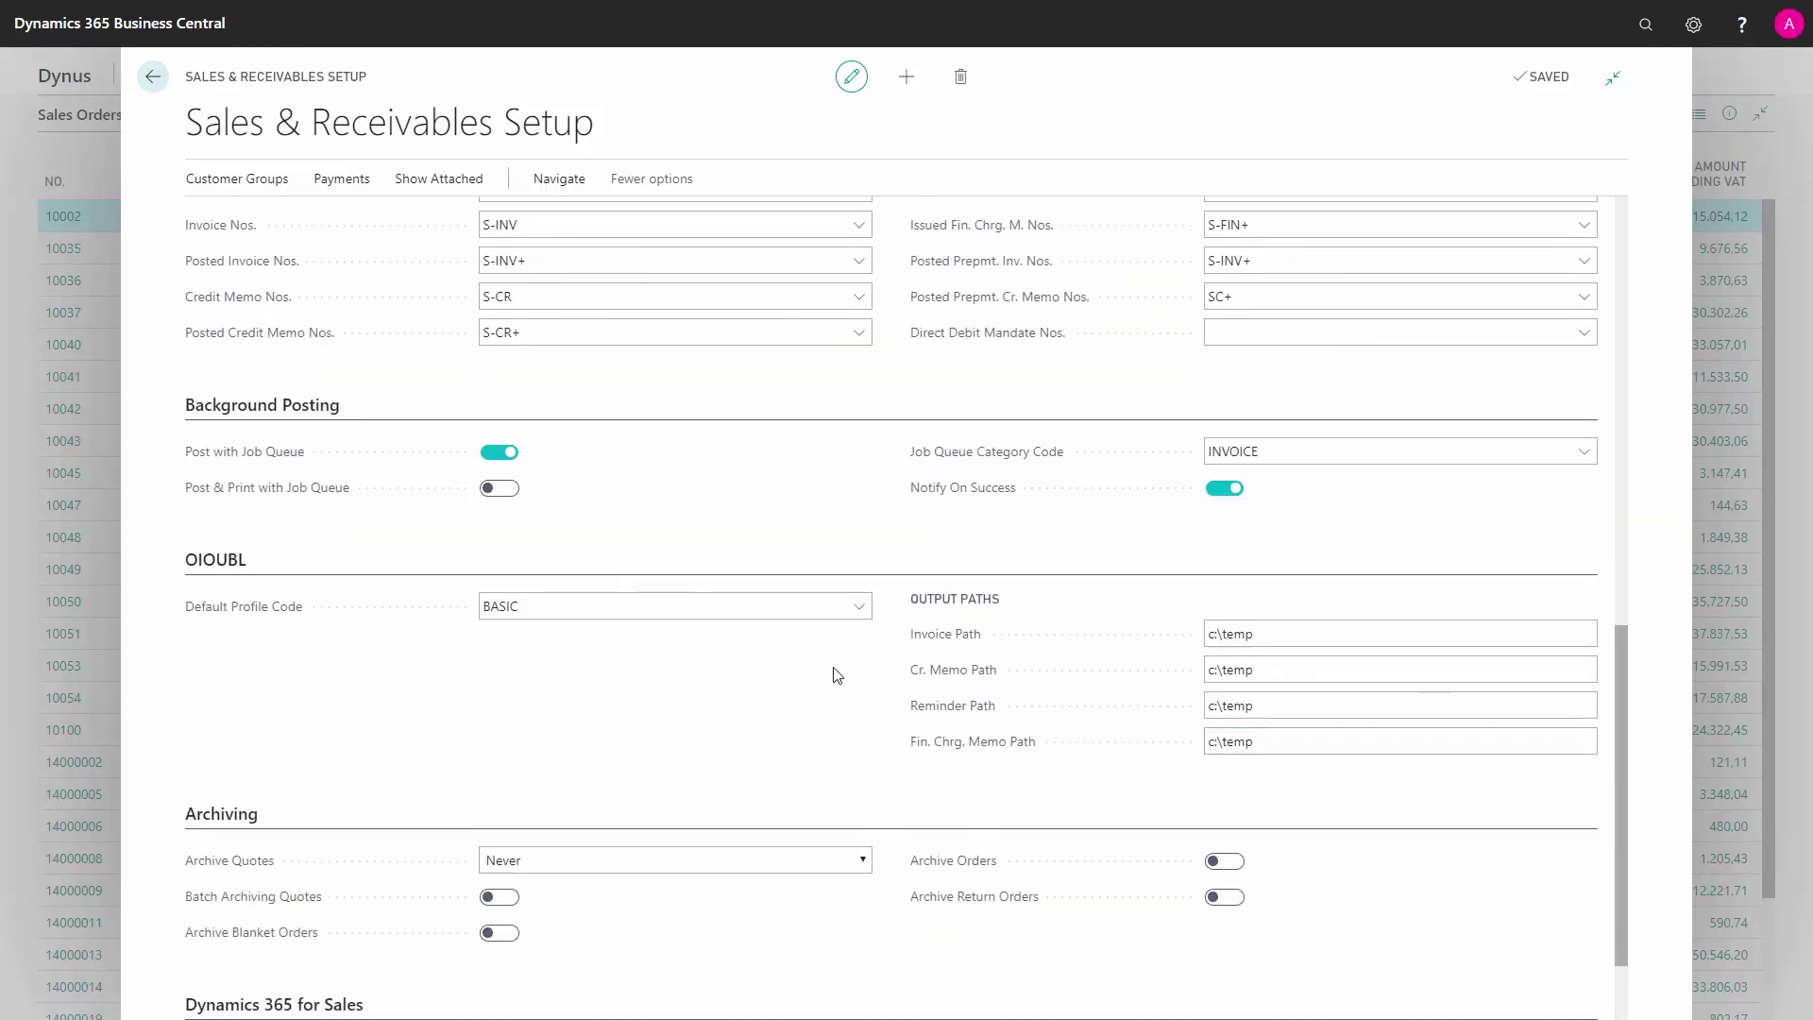
{"action": "left_click", "coordinate": [619, 605]}
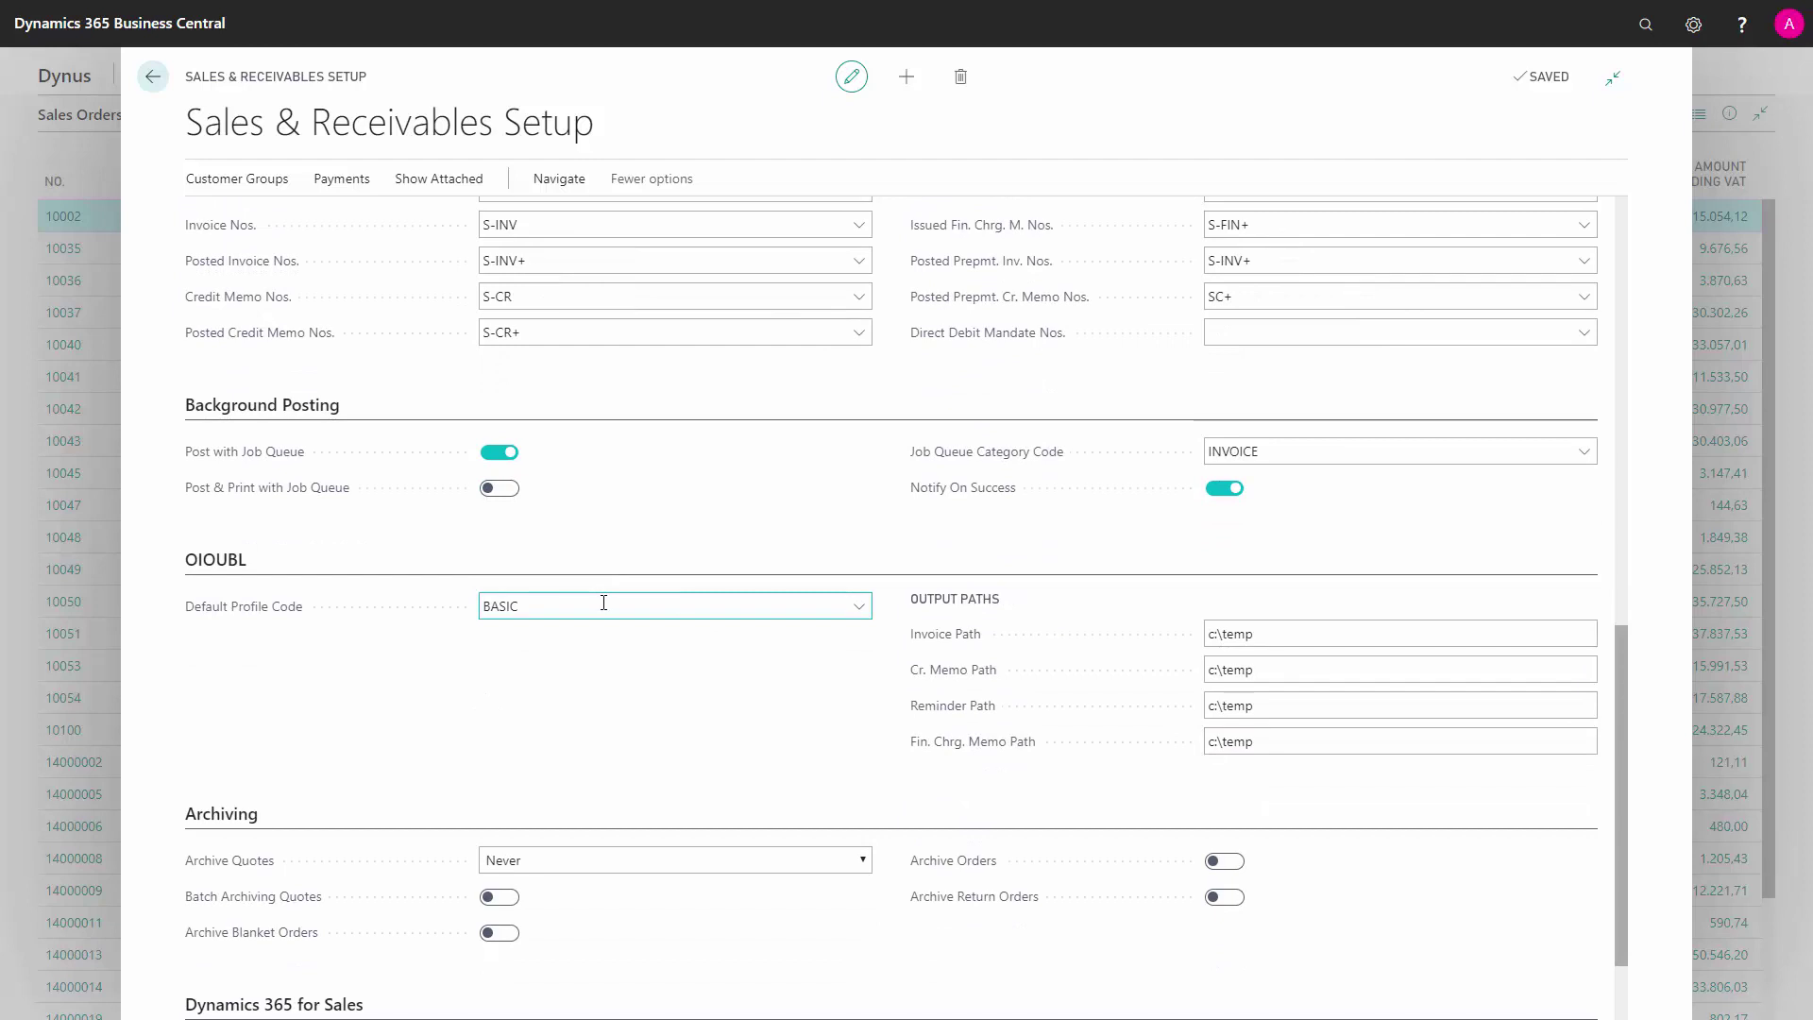
{"action": "left_click", "coordinate": [859, 608]}
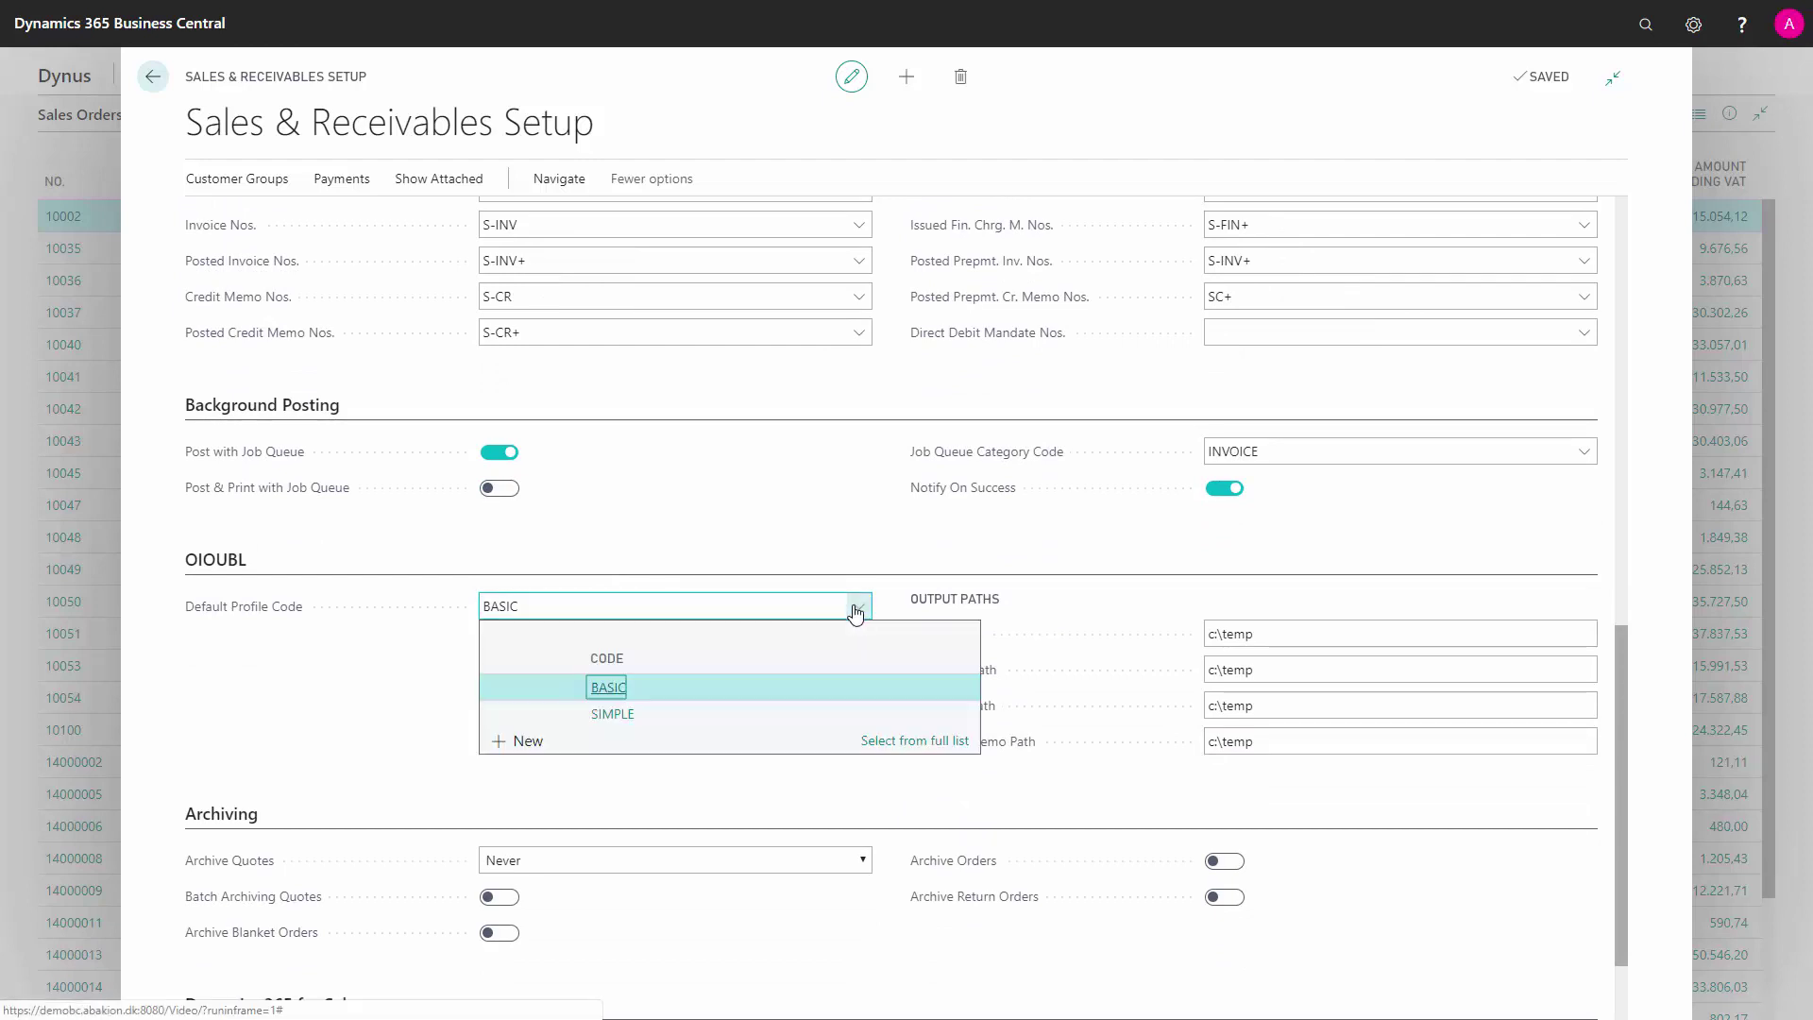
- Compare the BASIC and SIMPLE profiles in the full list, cancel to keep BASIC, and check the Invoice Path
{"action": "left_click", "coordinate": [909, 746]}
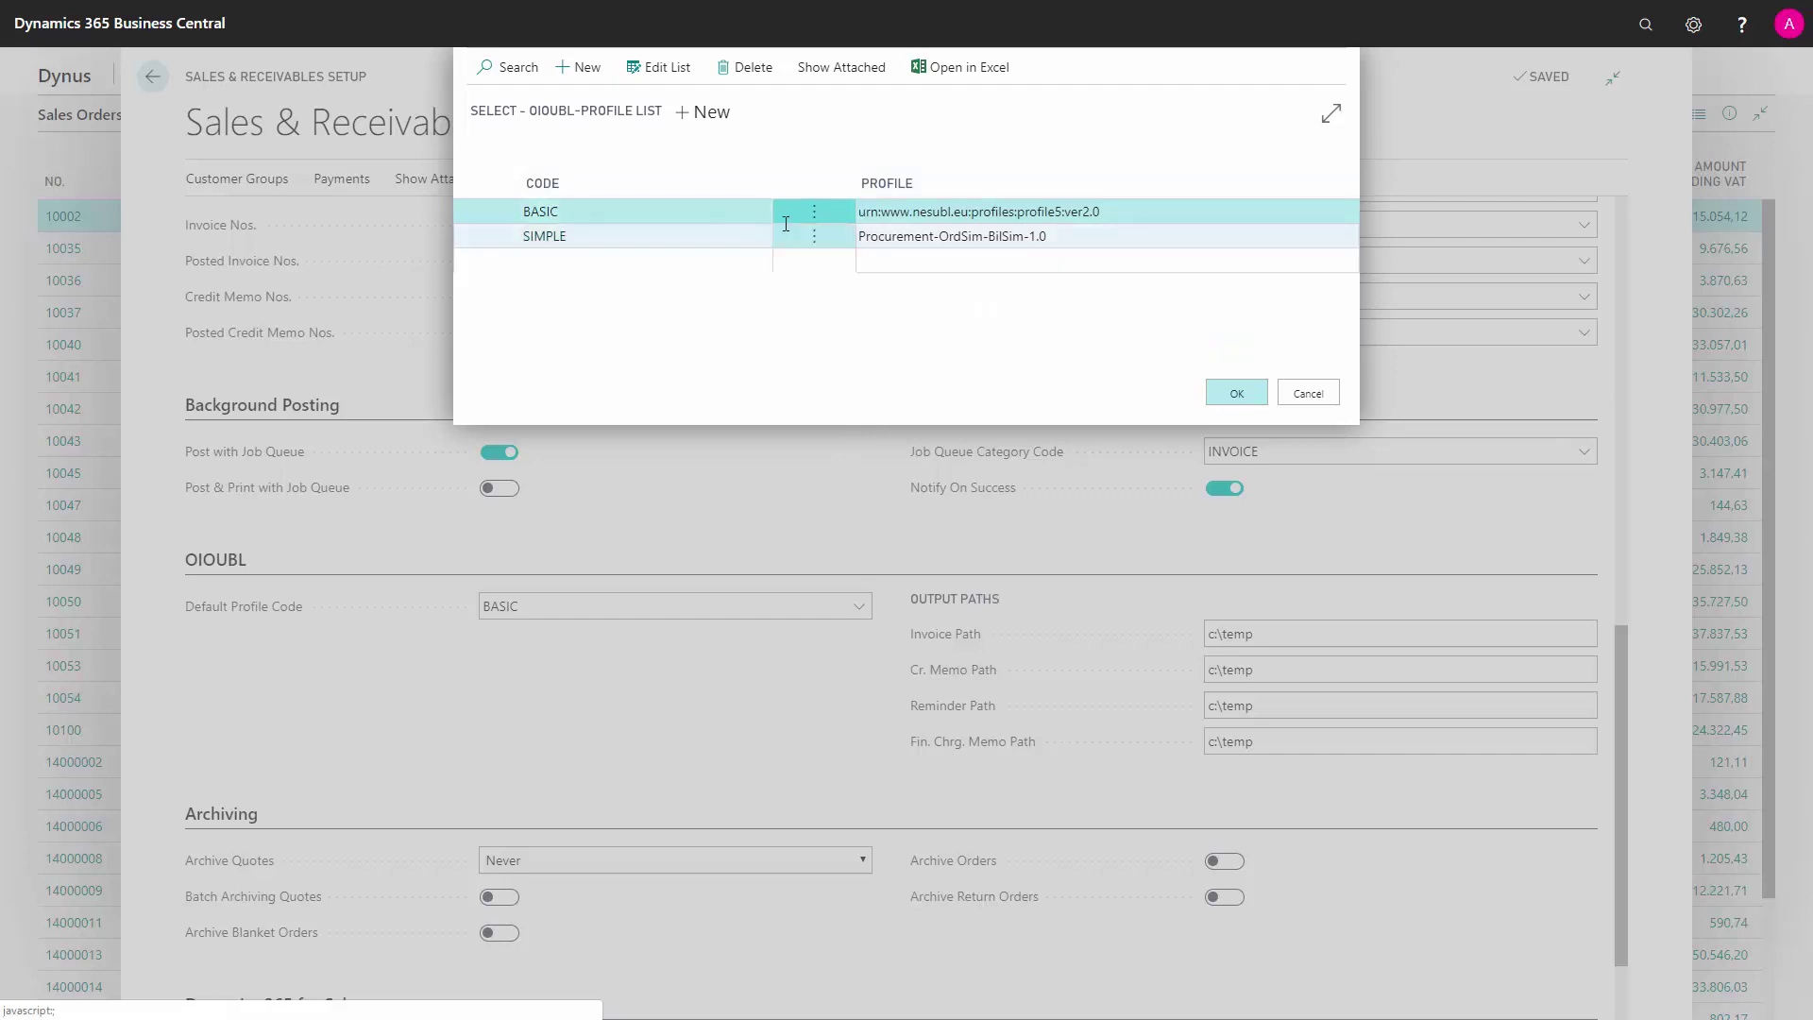
{"action": "left_click", "coordinate": [965, 212]}
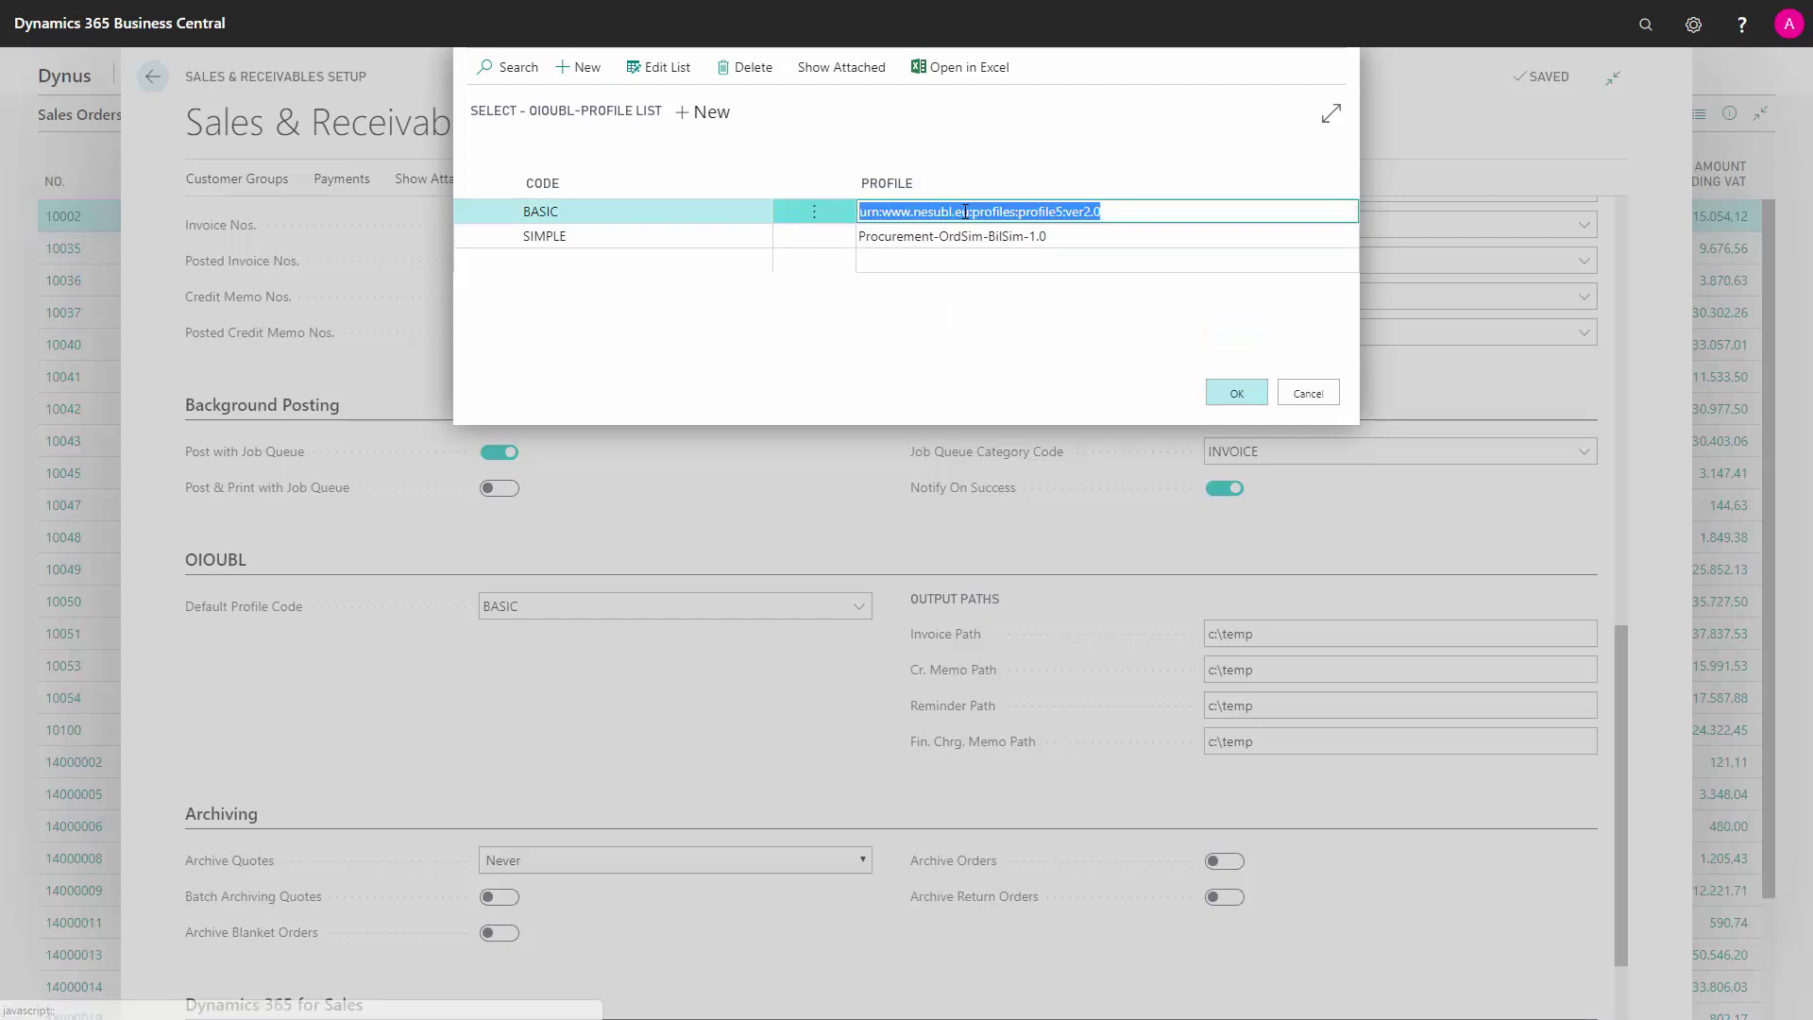
{"action": "left_click", "coordinate": [979, 236]}
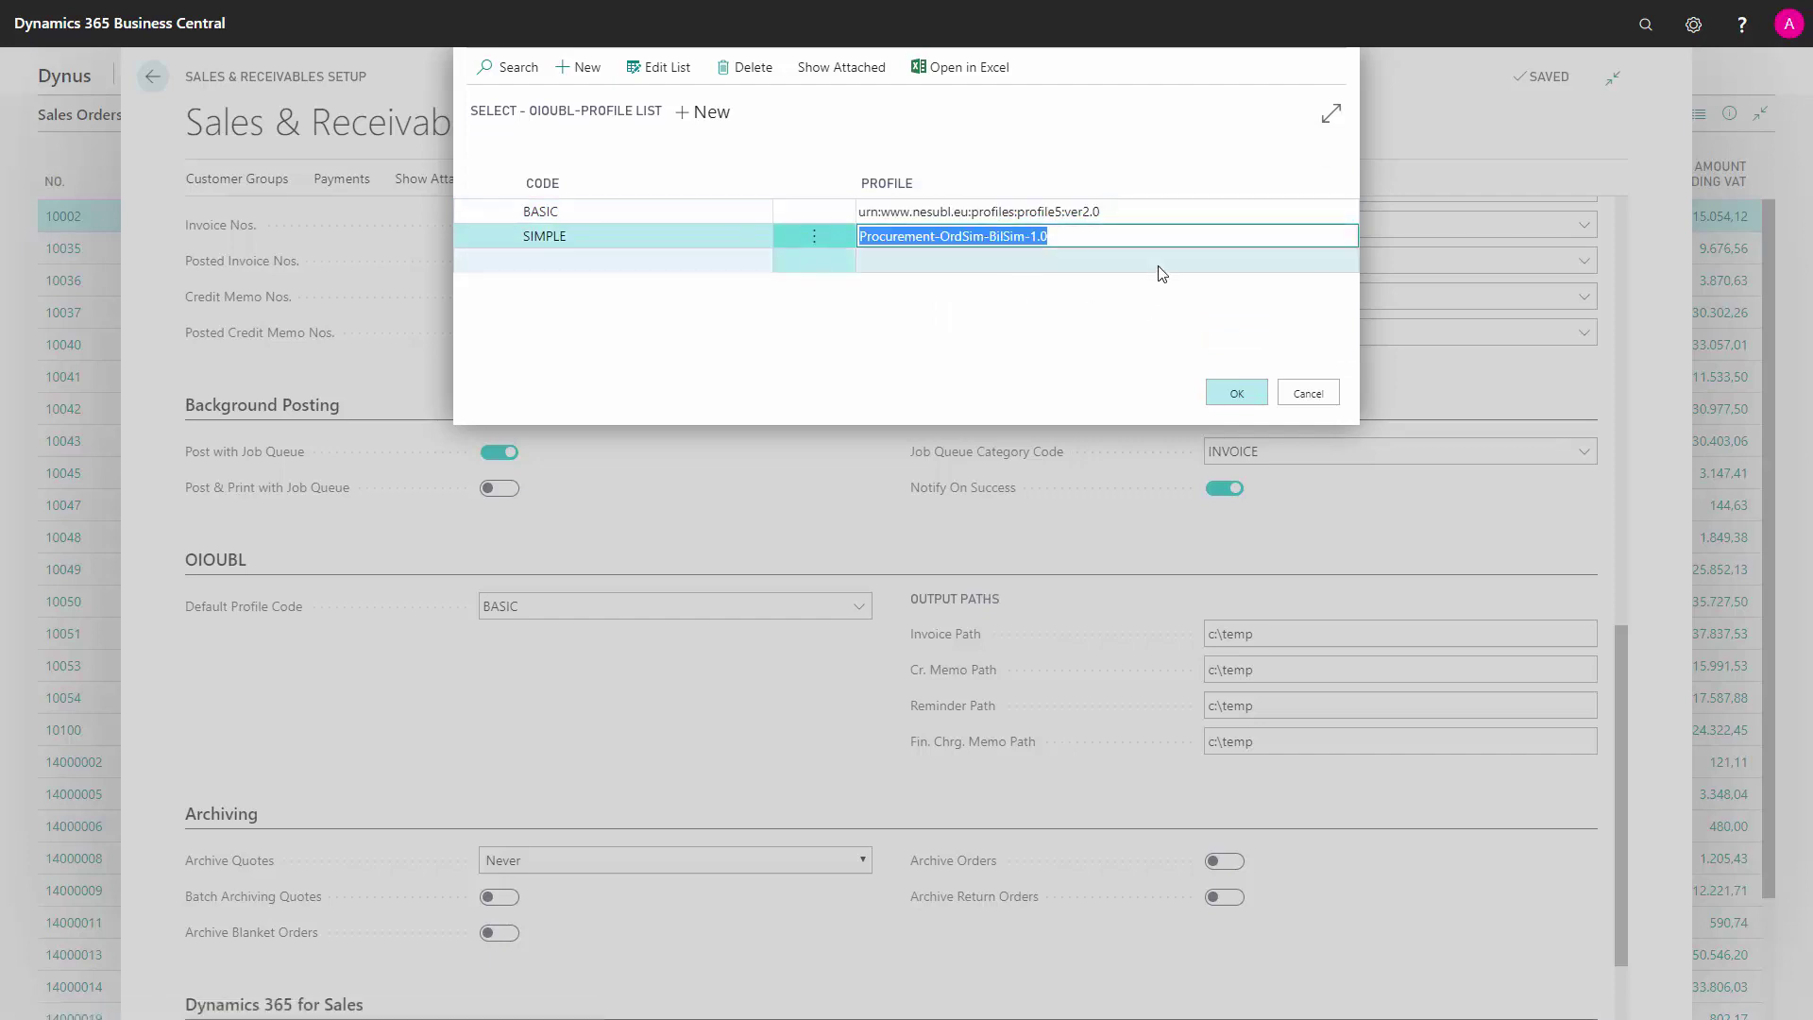
{"action": "left_click", "coordinate": [1308, 392]}
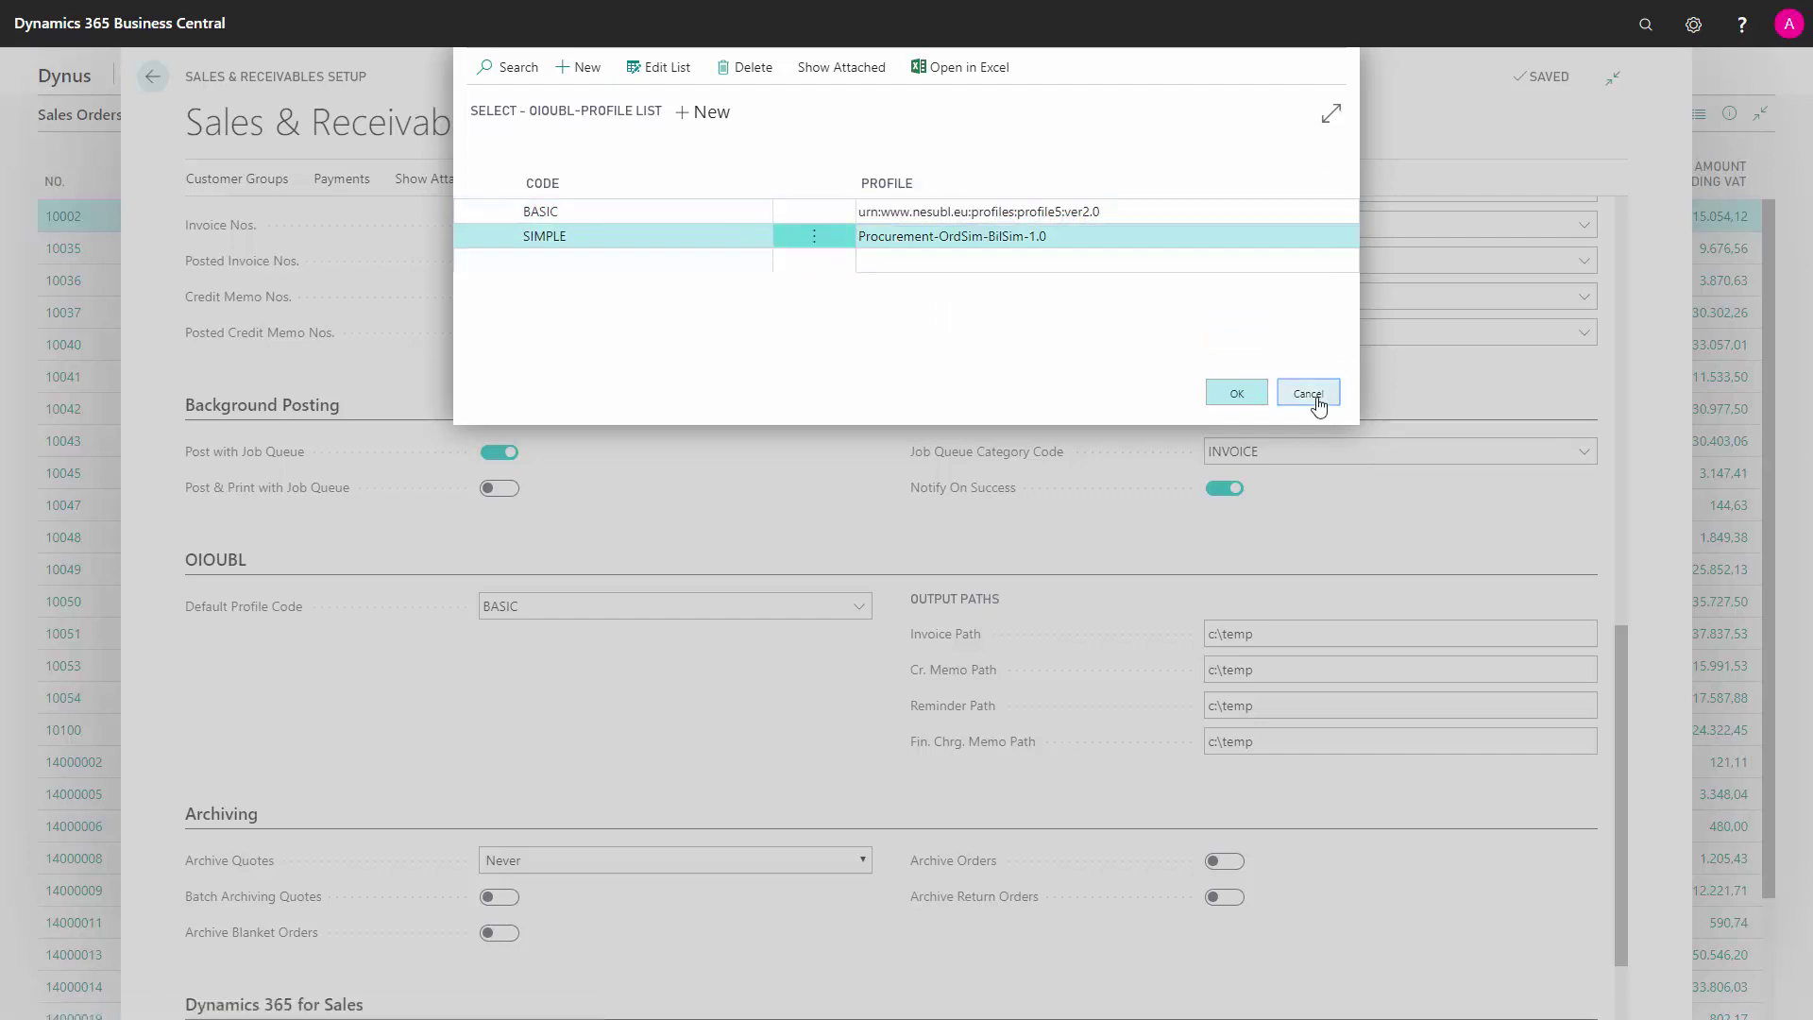
{"action": "left_click", "coordinate": [1285, 634]}
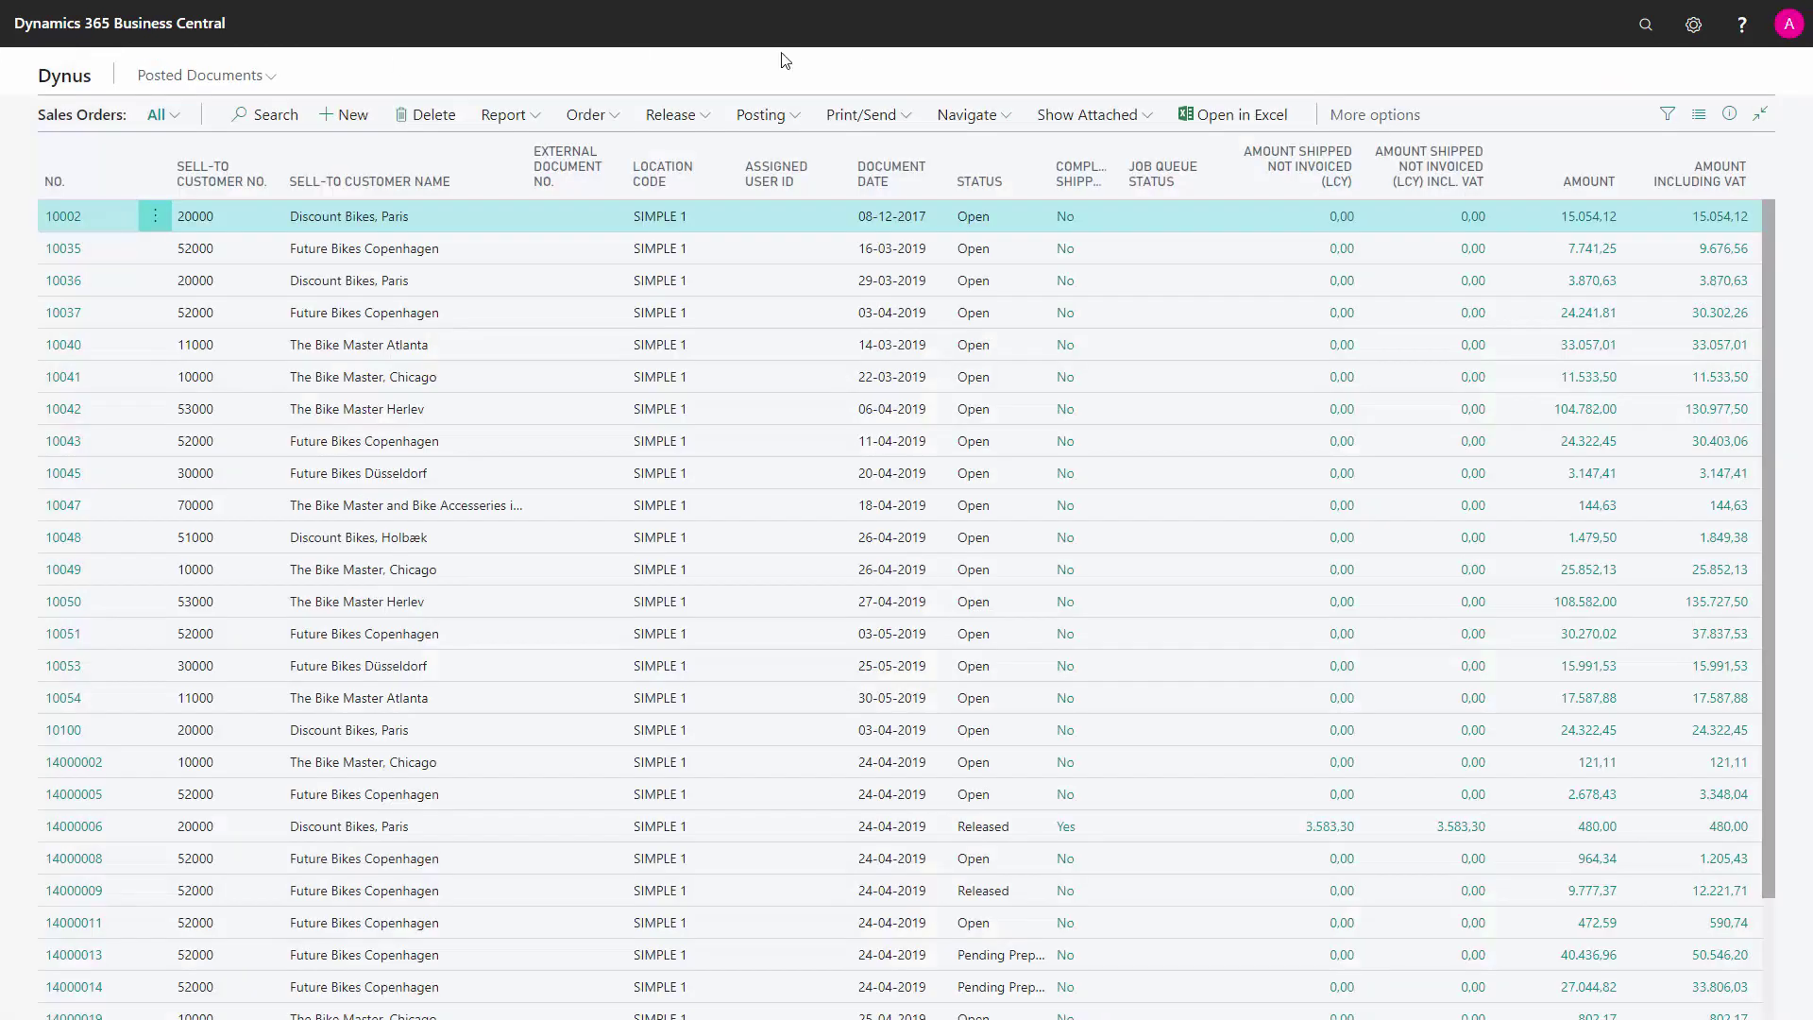
- Open the Payment Terms page with the search 'payment te'
{"action": "left_click", "coordinate": [152, 76]}
{"action": "left_click", "coordinate": [1646, 25]}
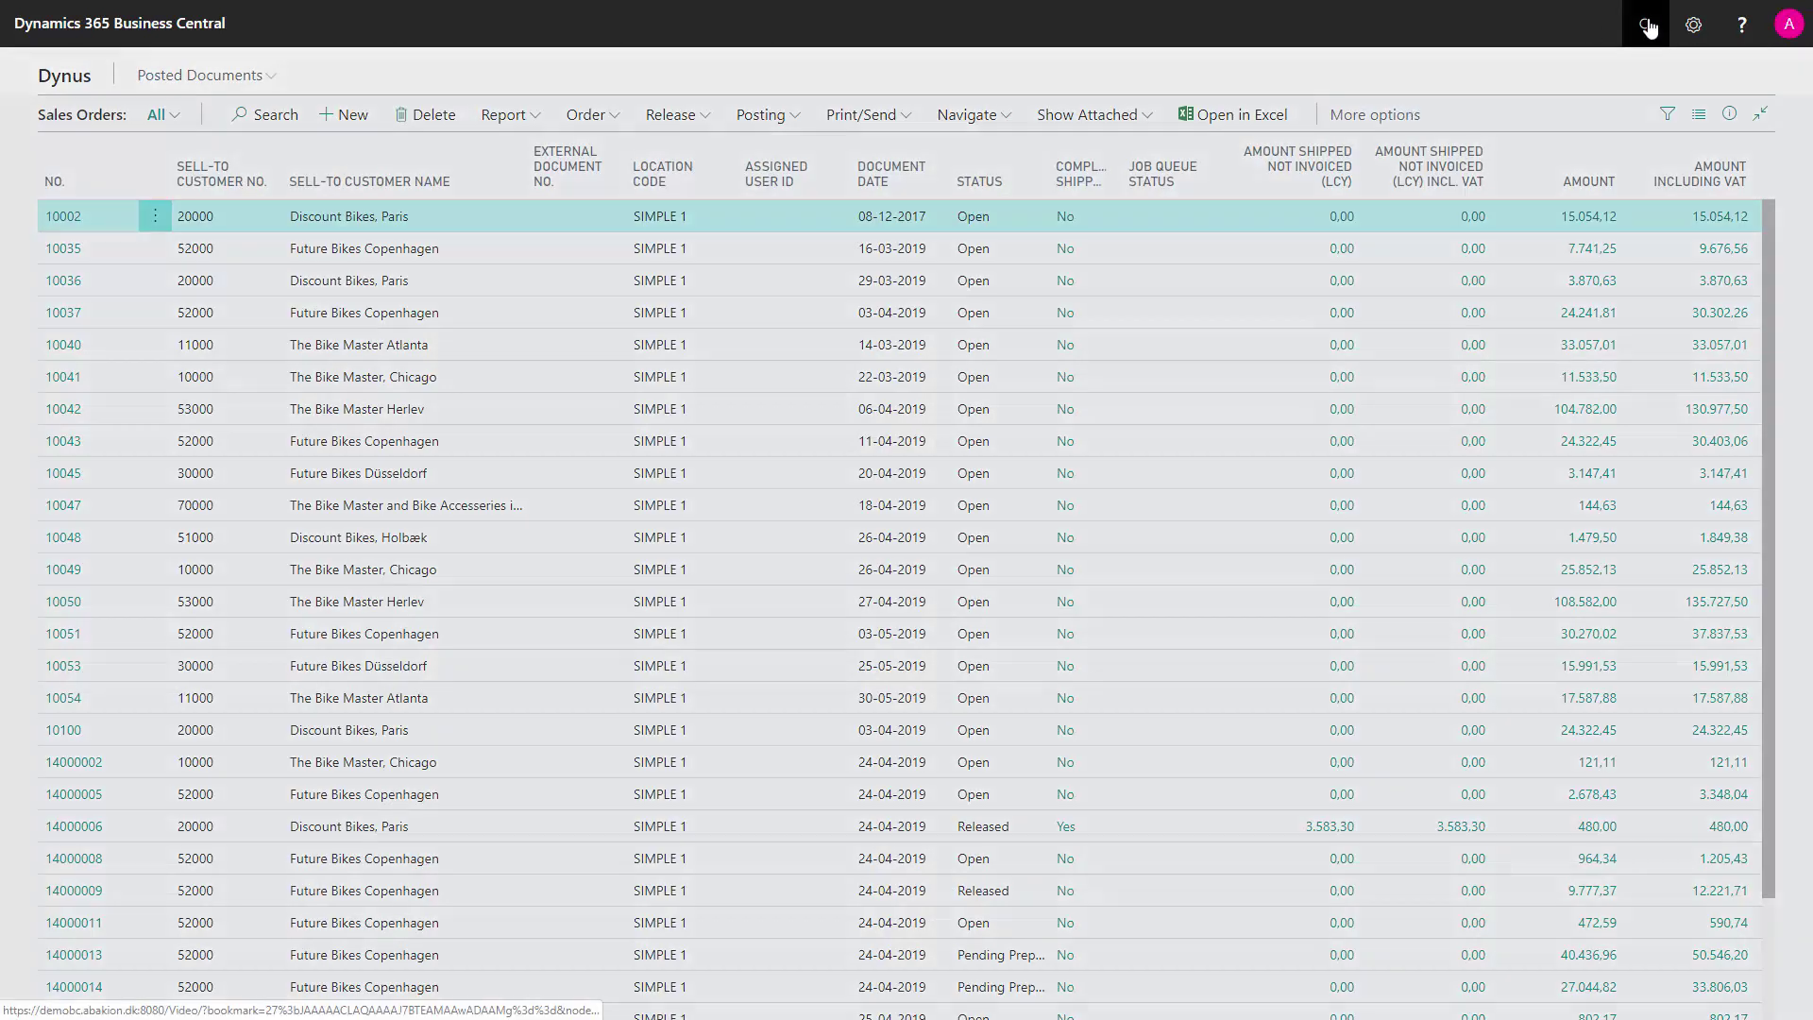
{"action": "type", "text": "payme"}
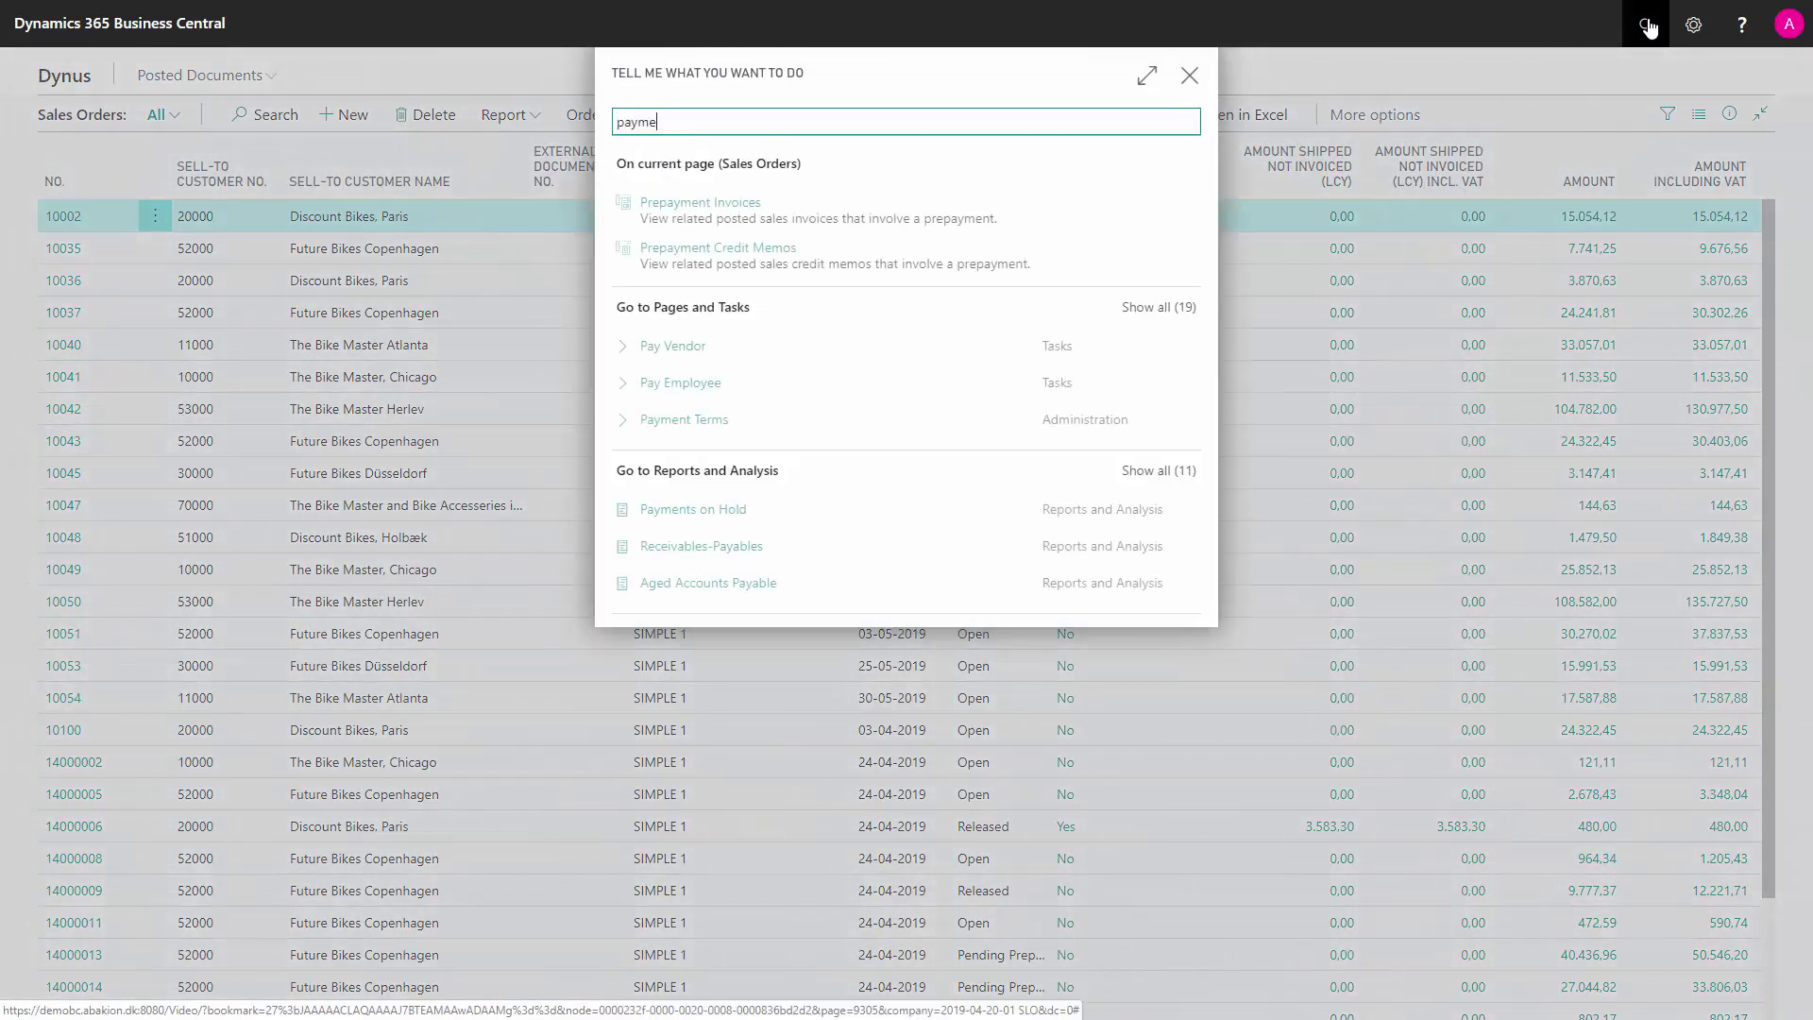
{"action": "type", "text": "nt ter"}
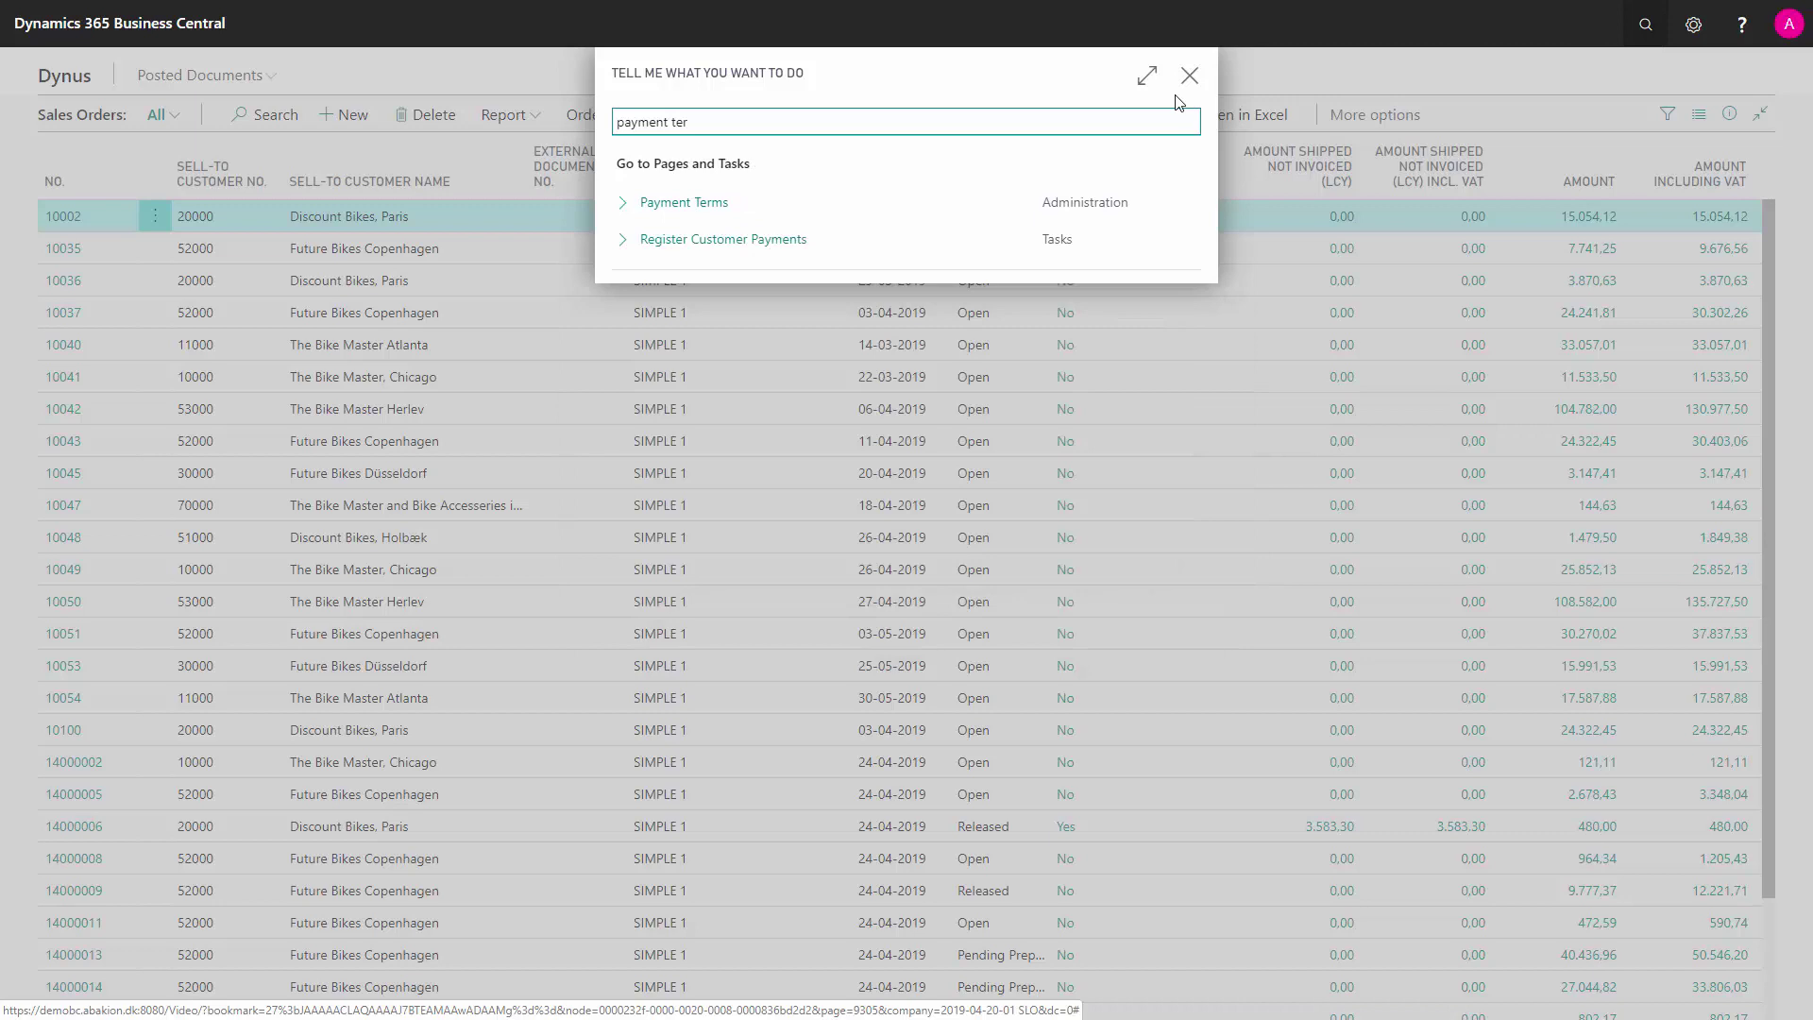
{"action": "left_click", "coordinate": [696, 202]}
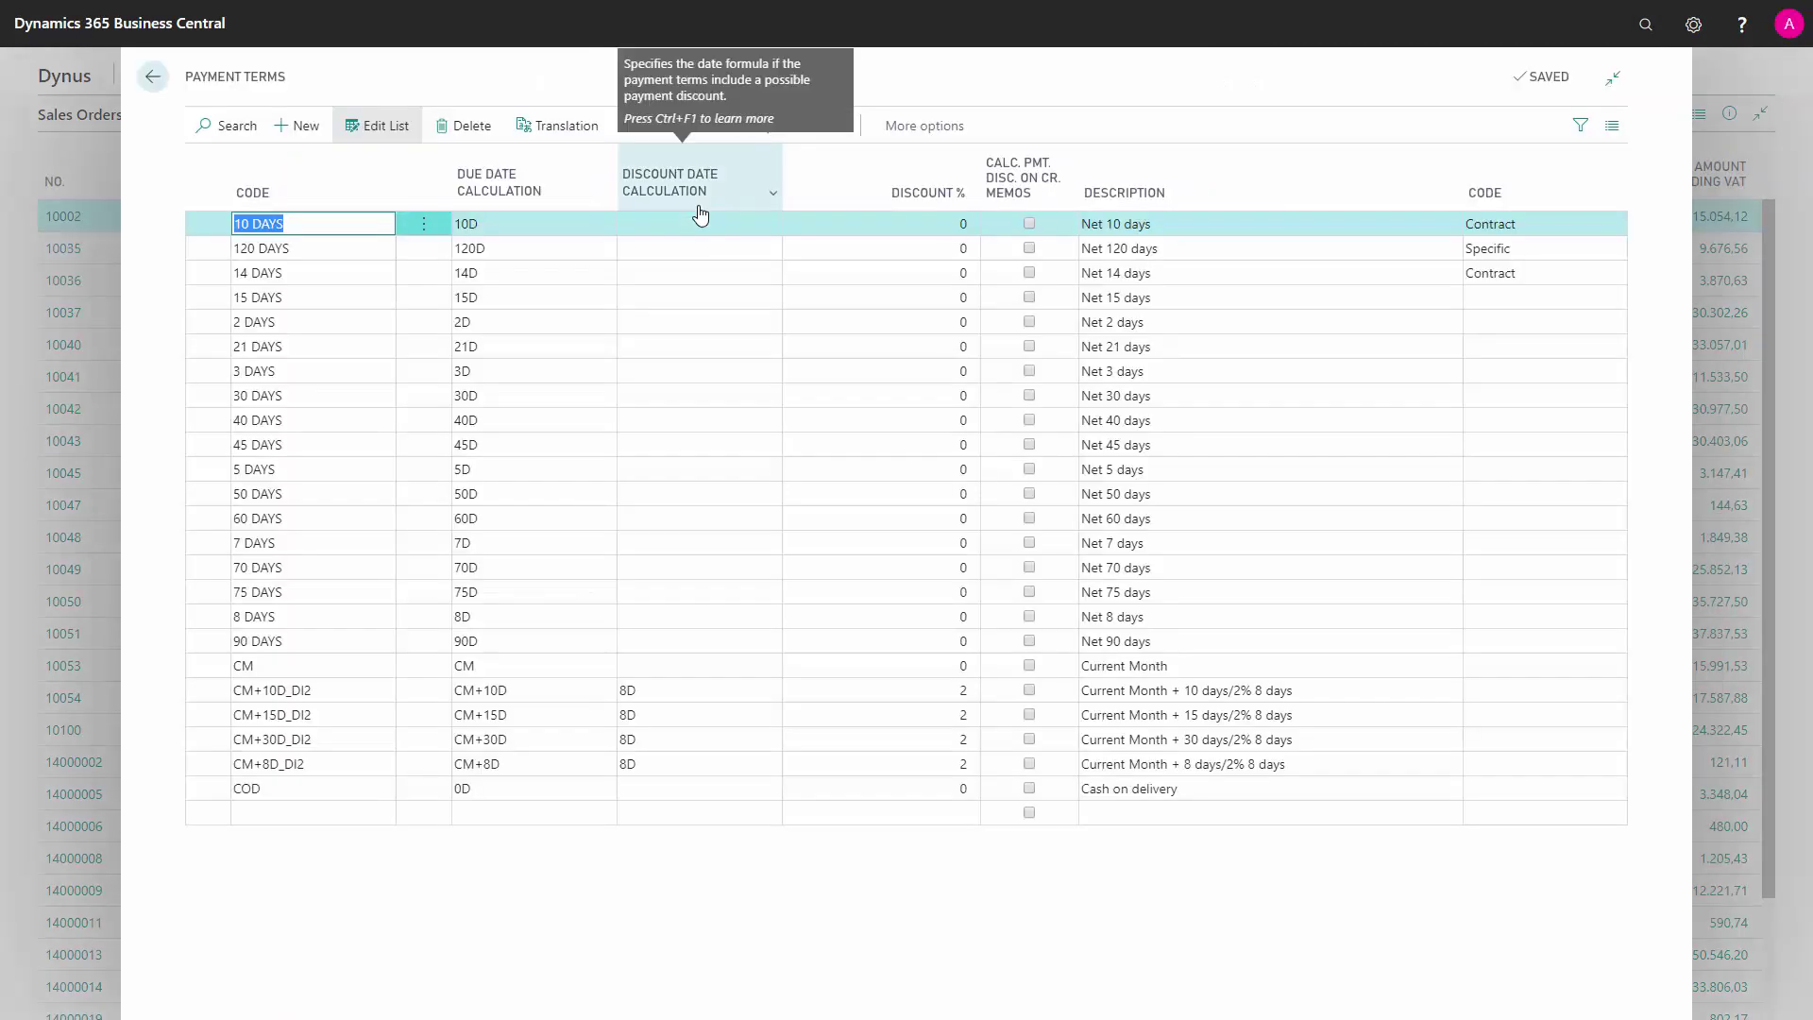
- Set the 10 DAYS payment term's code to Contract, leaving 120 DAYS as Specific
{"action": "left_click", "coordinate": [1531, 226]}
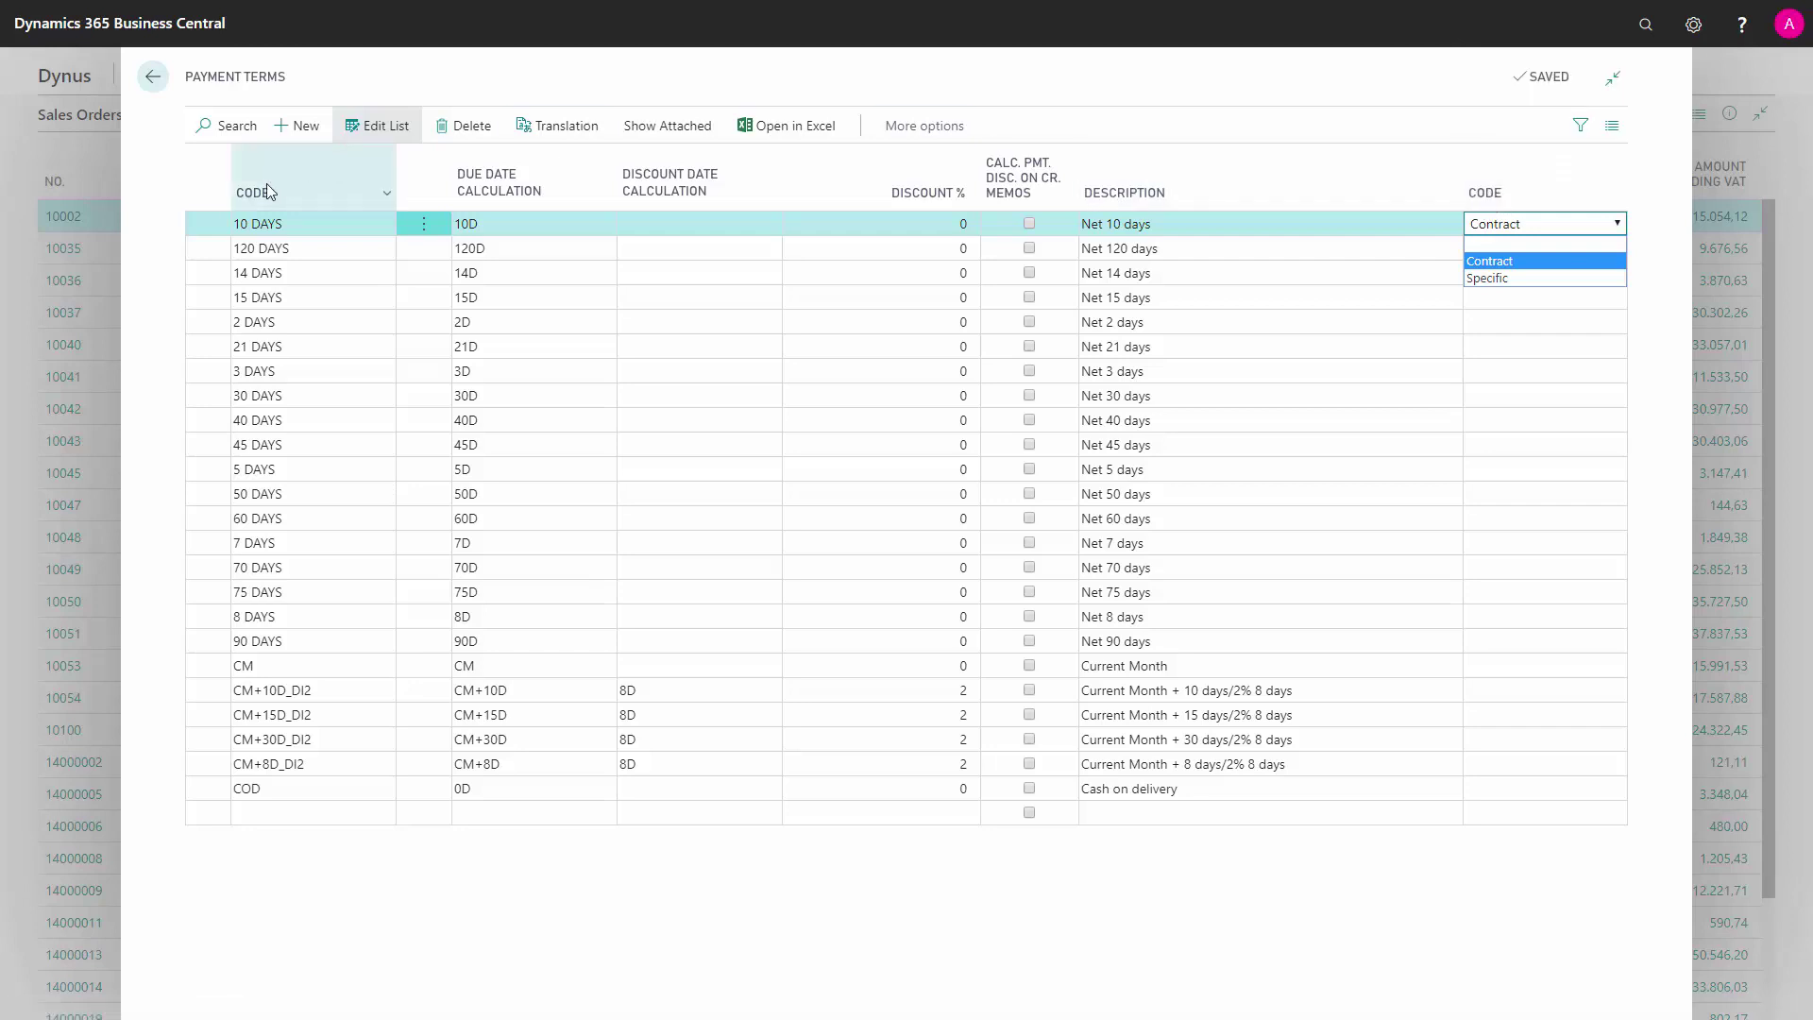
{"action": "left_click", "coordinate": [1284, 248]}
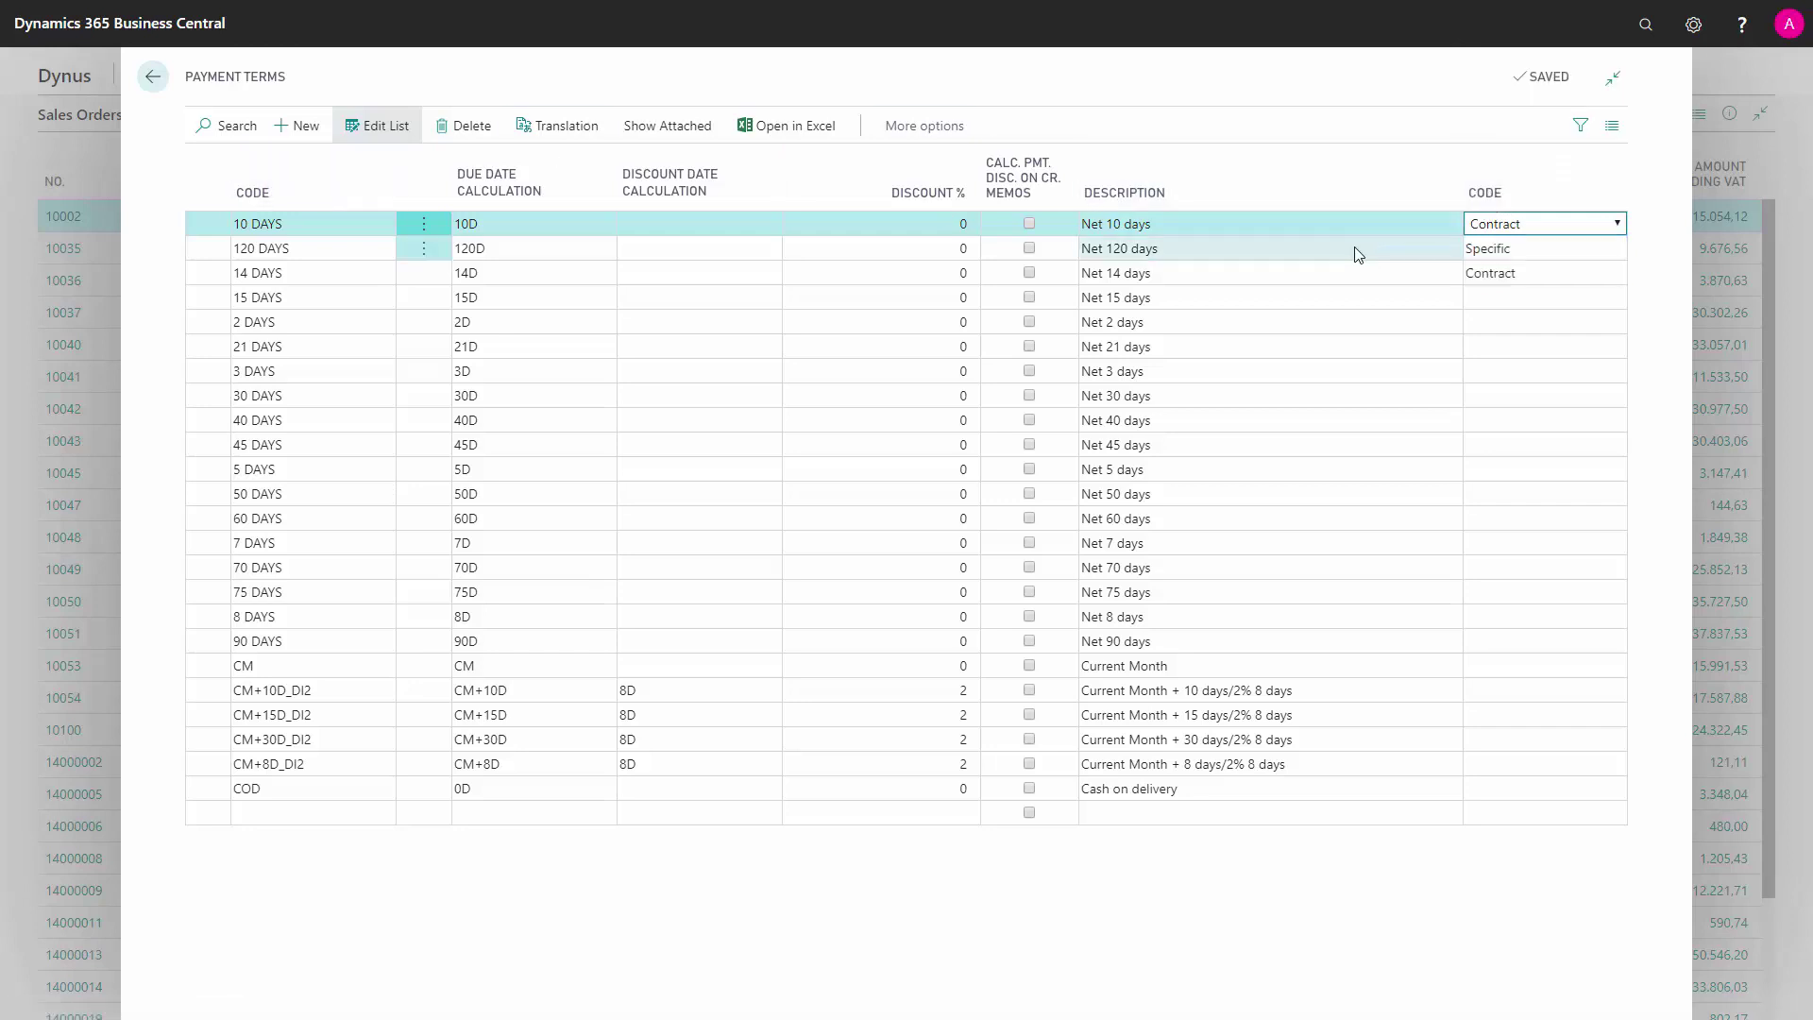
{"action": "left_click", "coordinate": [1491, 226]}
{"action": "left_click", "coordinate": [1456, 247]}
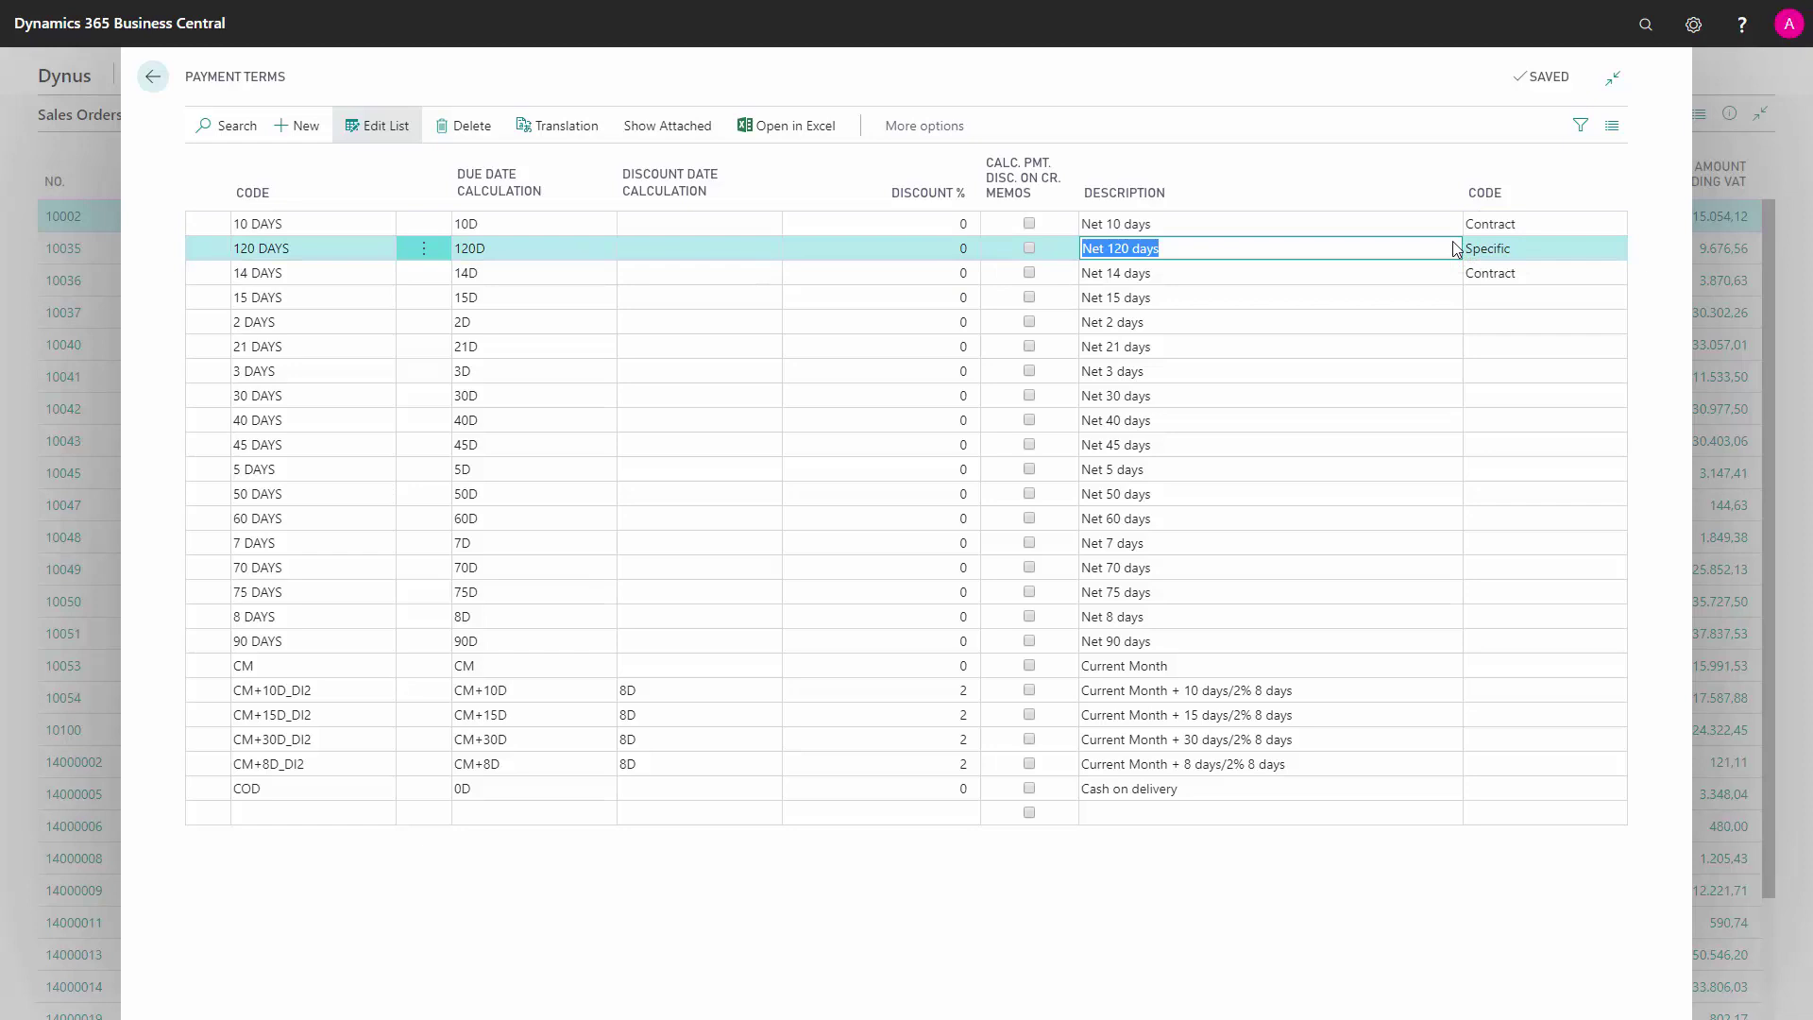
{"action": "left_click", "coordinate": [1523, 230]}
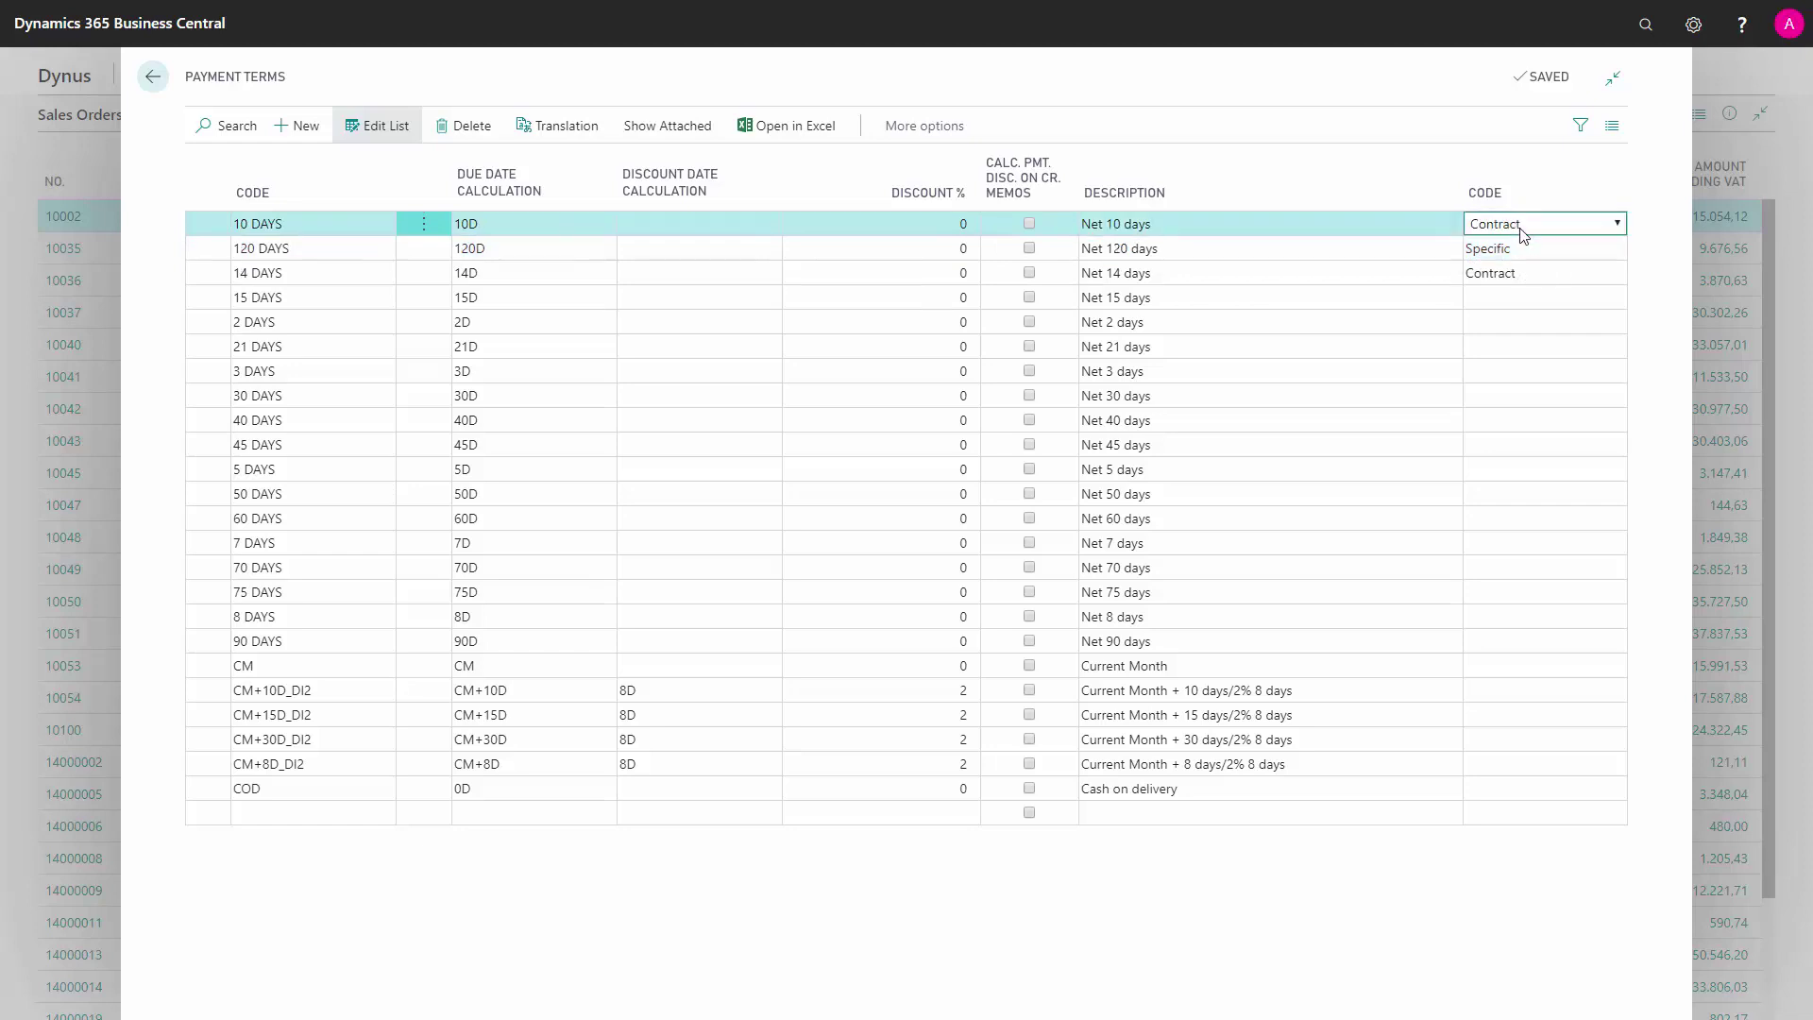
{"action": "left_click", "coordinate": [1620, 232]}
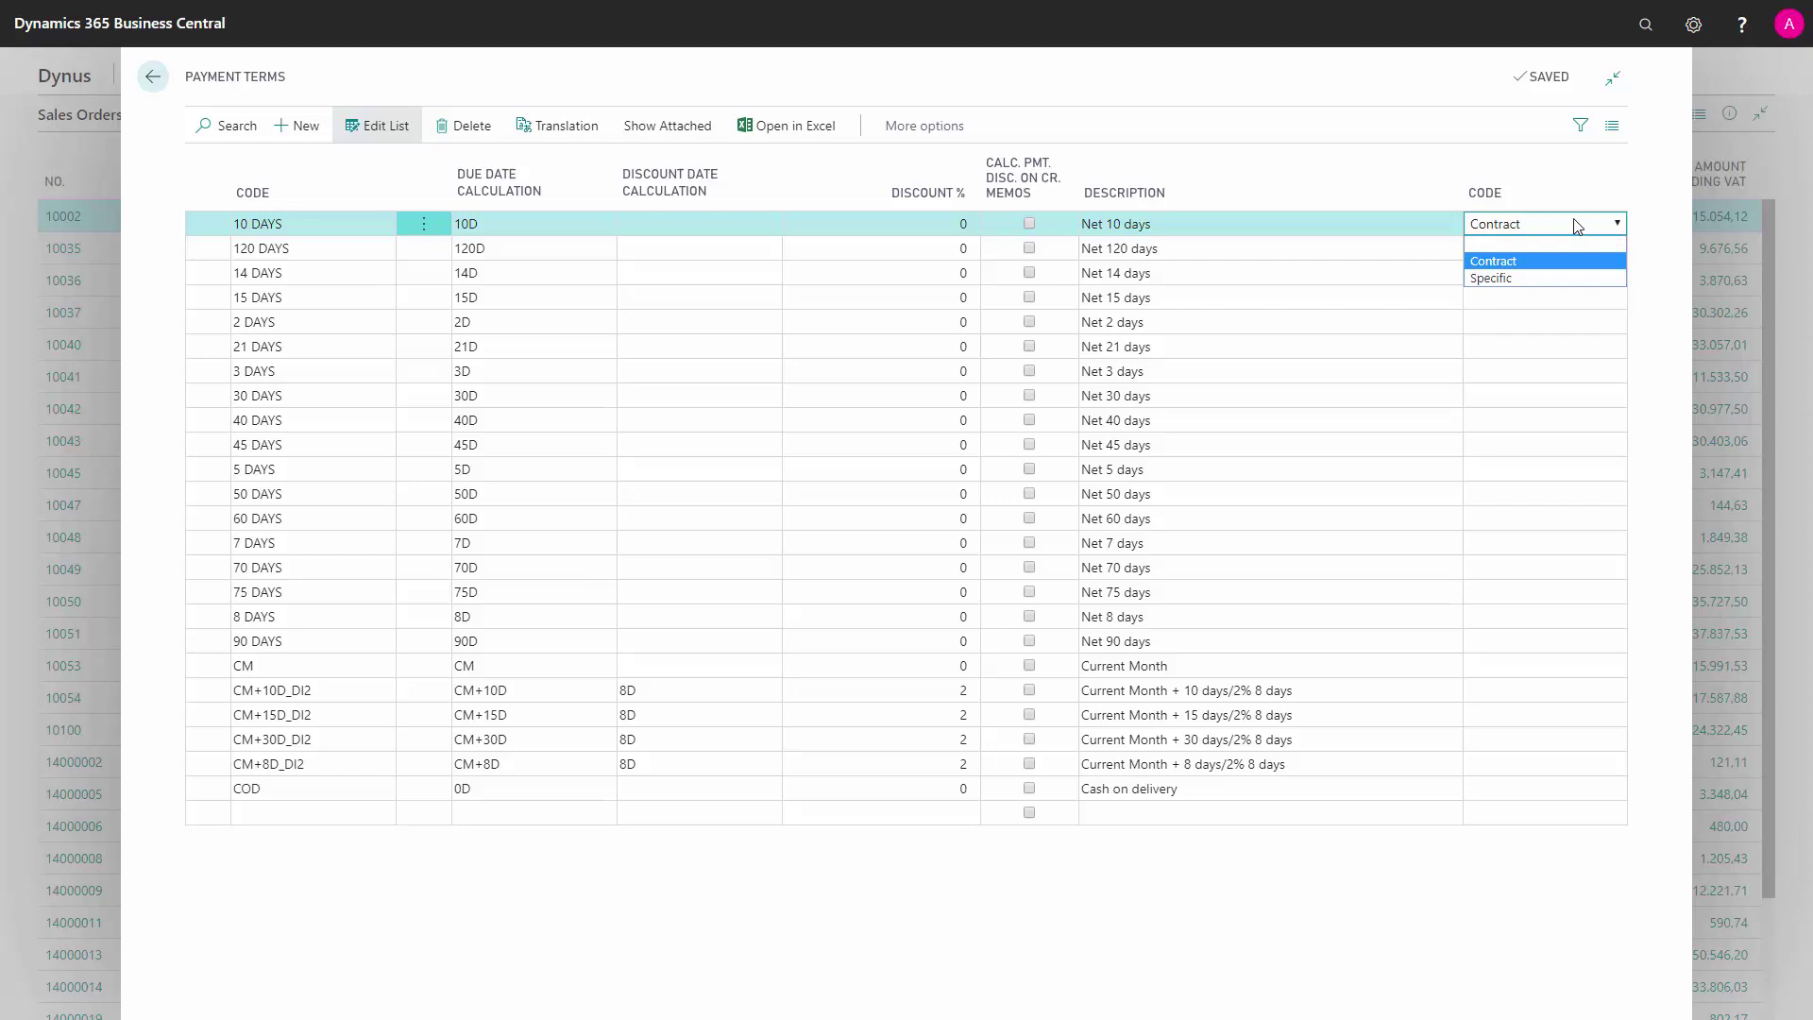
{"action": "left_click", "coordinate": [1575, 227]}
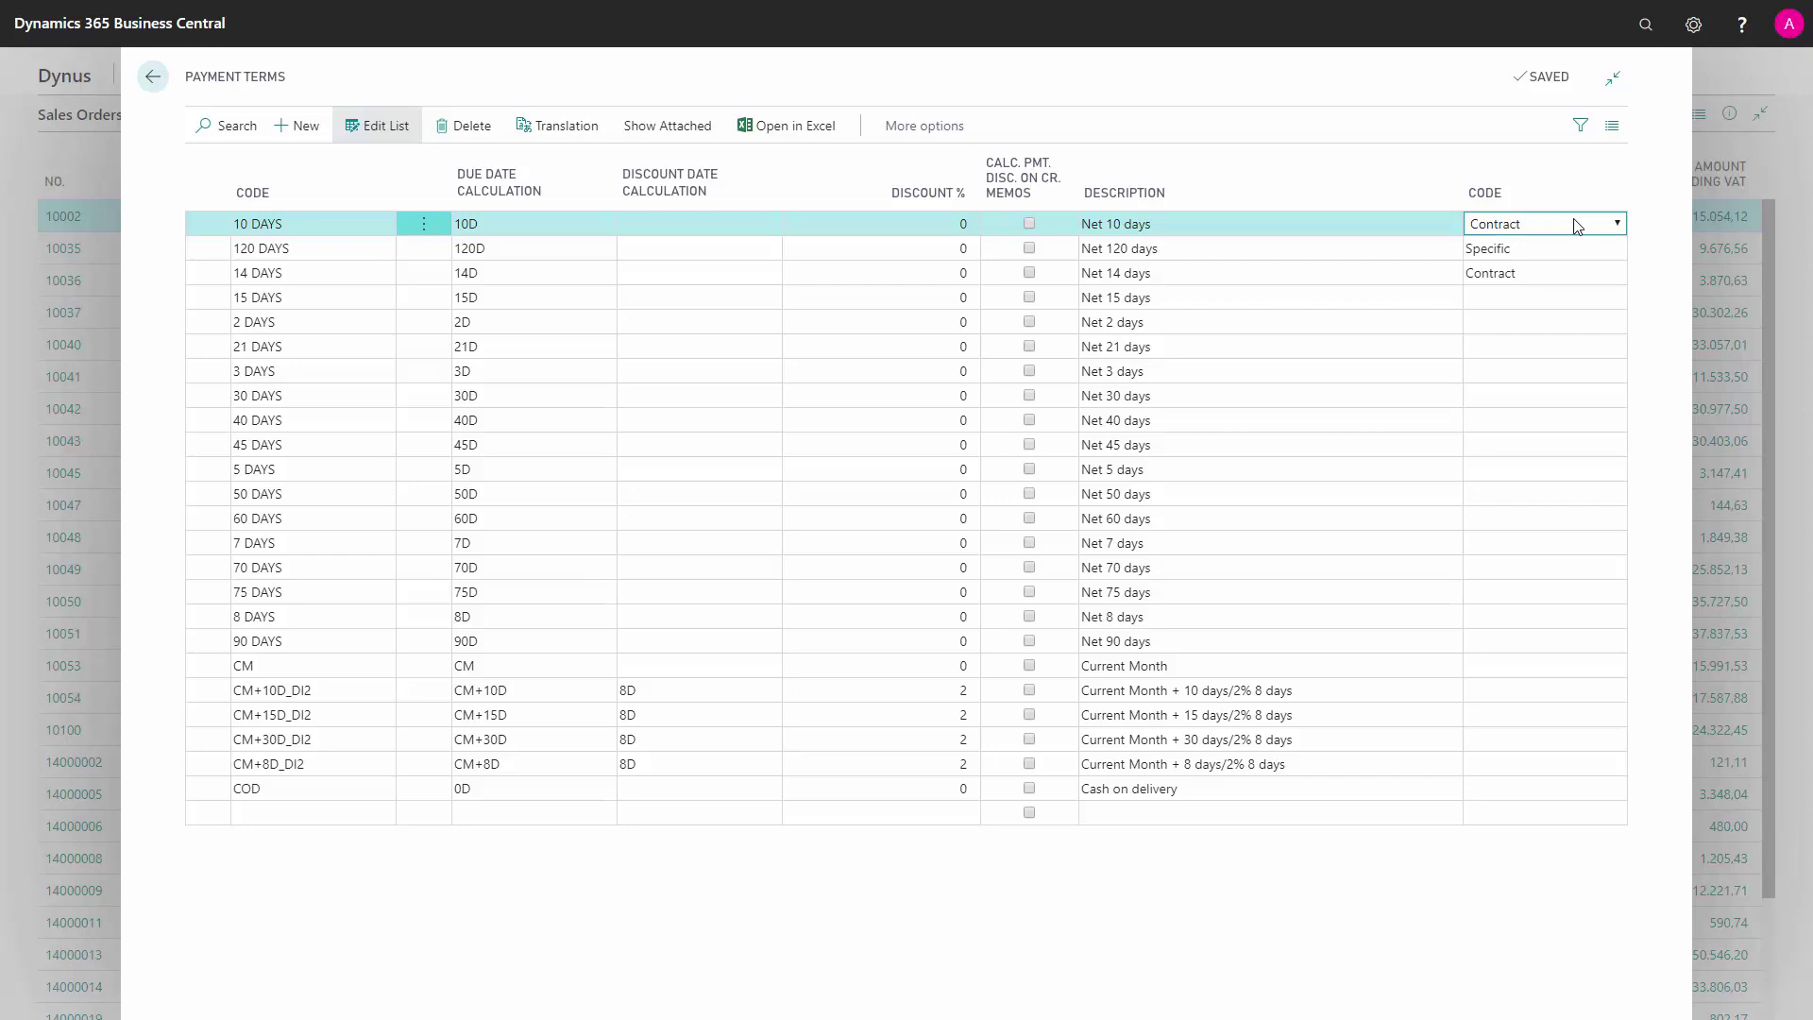
- Open VAT Posting Setup with the search 'vat post' and review its Tax Category column
{"action": "left_click", "coordinate": [153, 76]}
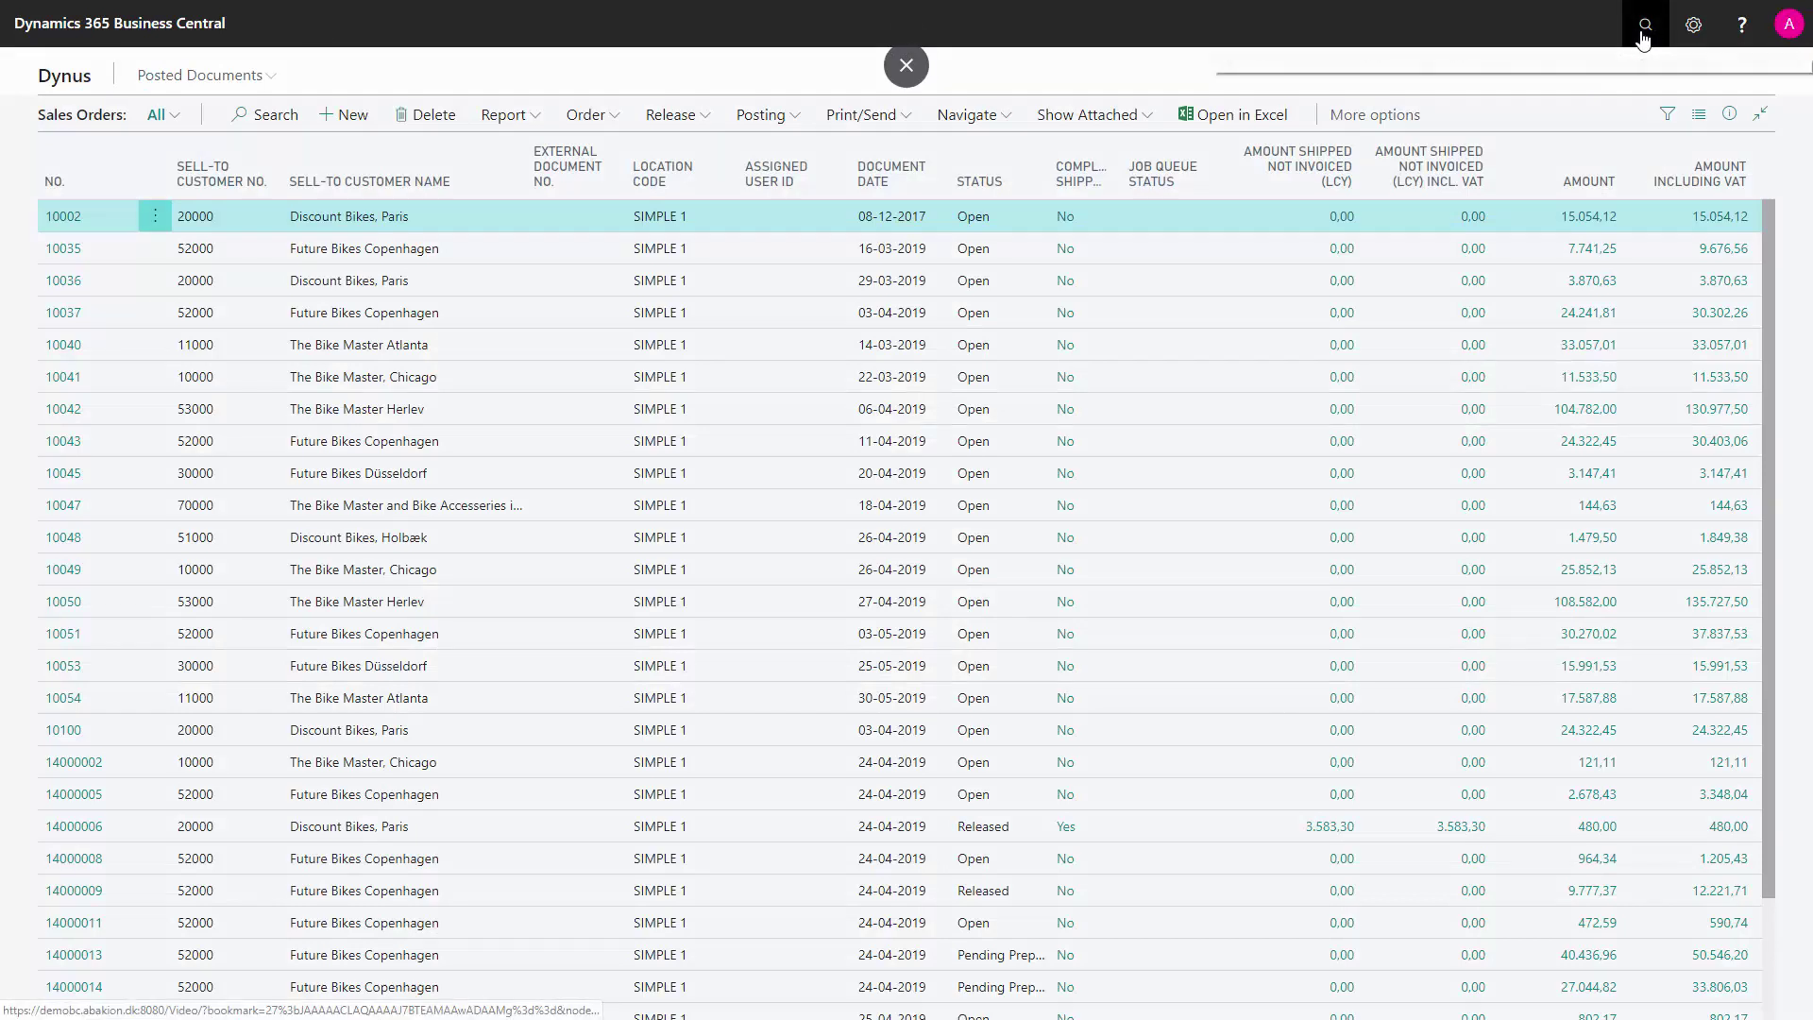
{"action": "left_click", "coordinate": [1645, 34]}
{"action": "type", "text": "vat post"}
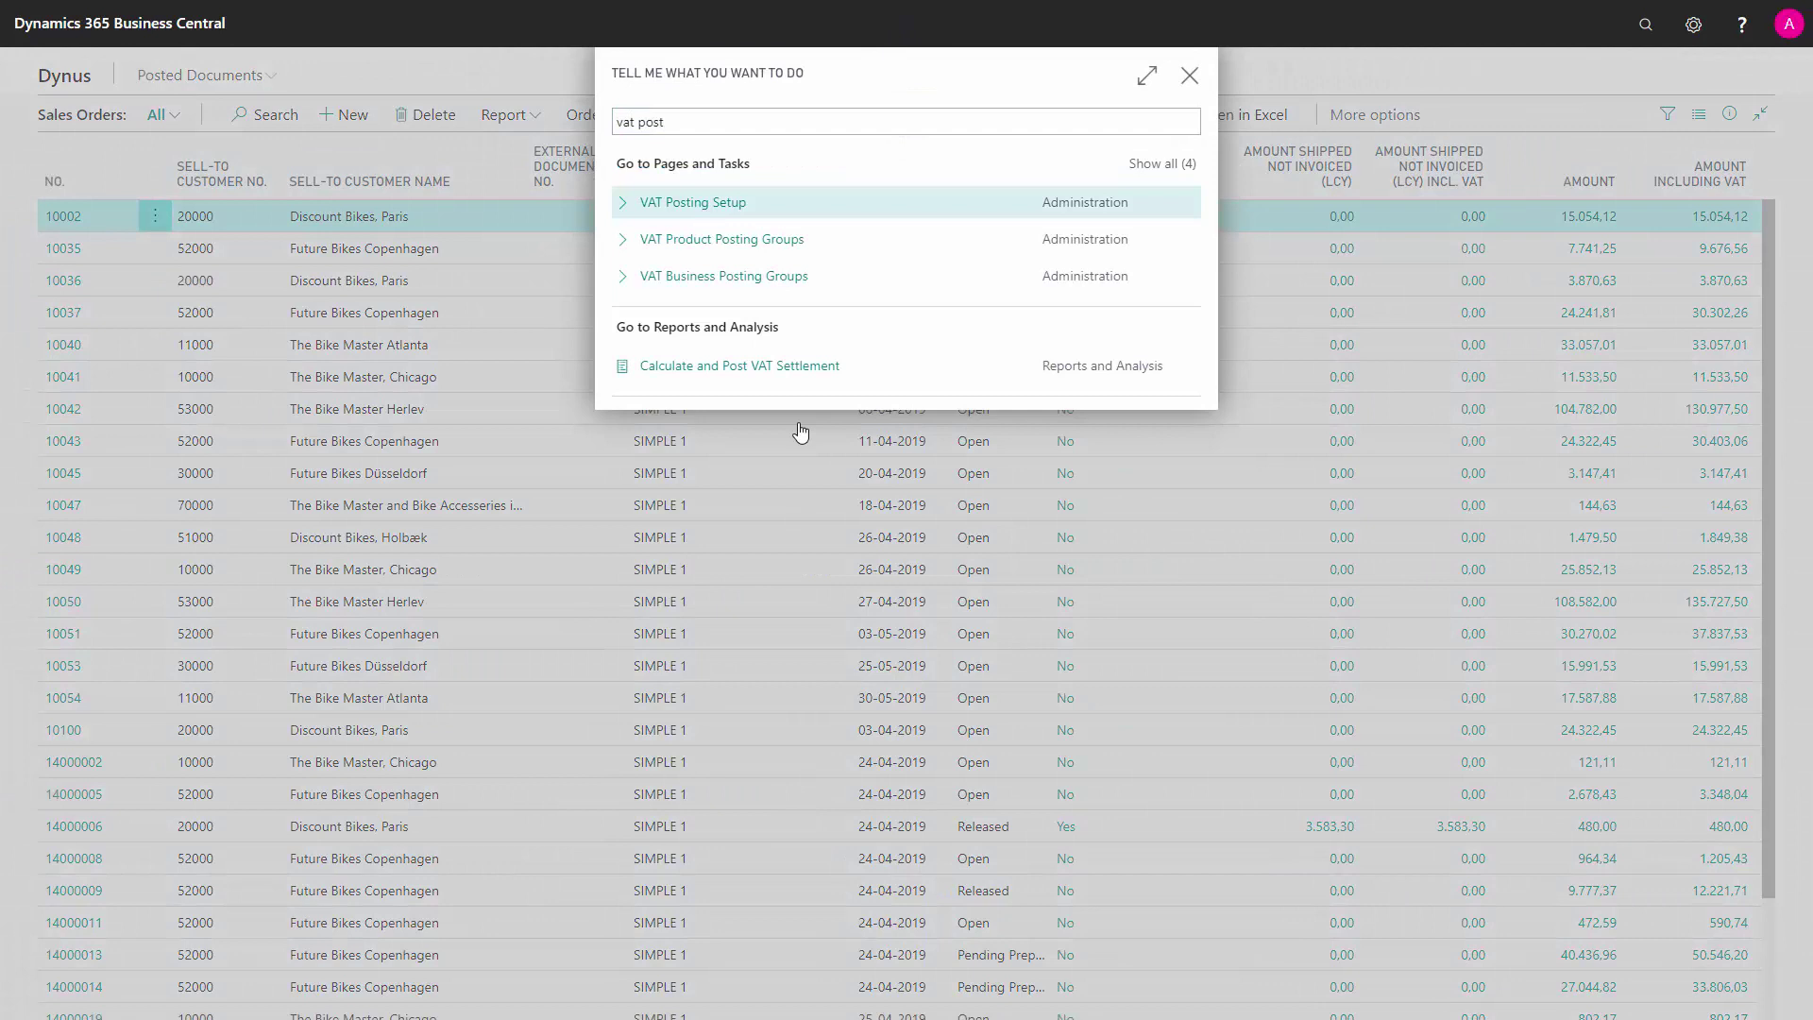
{"action": "key", "text": "Return"}
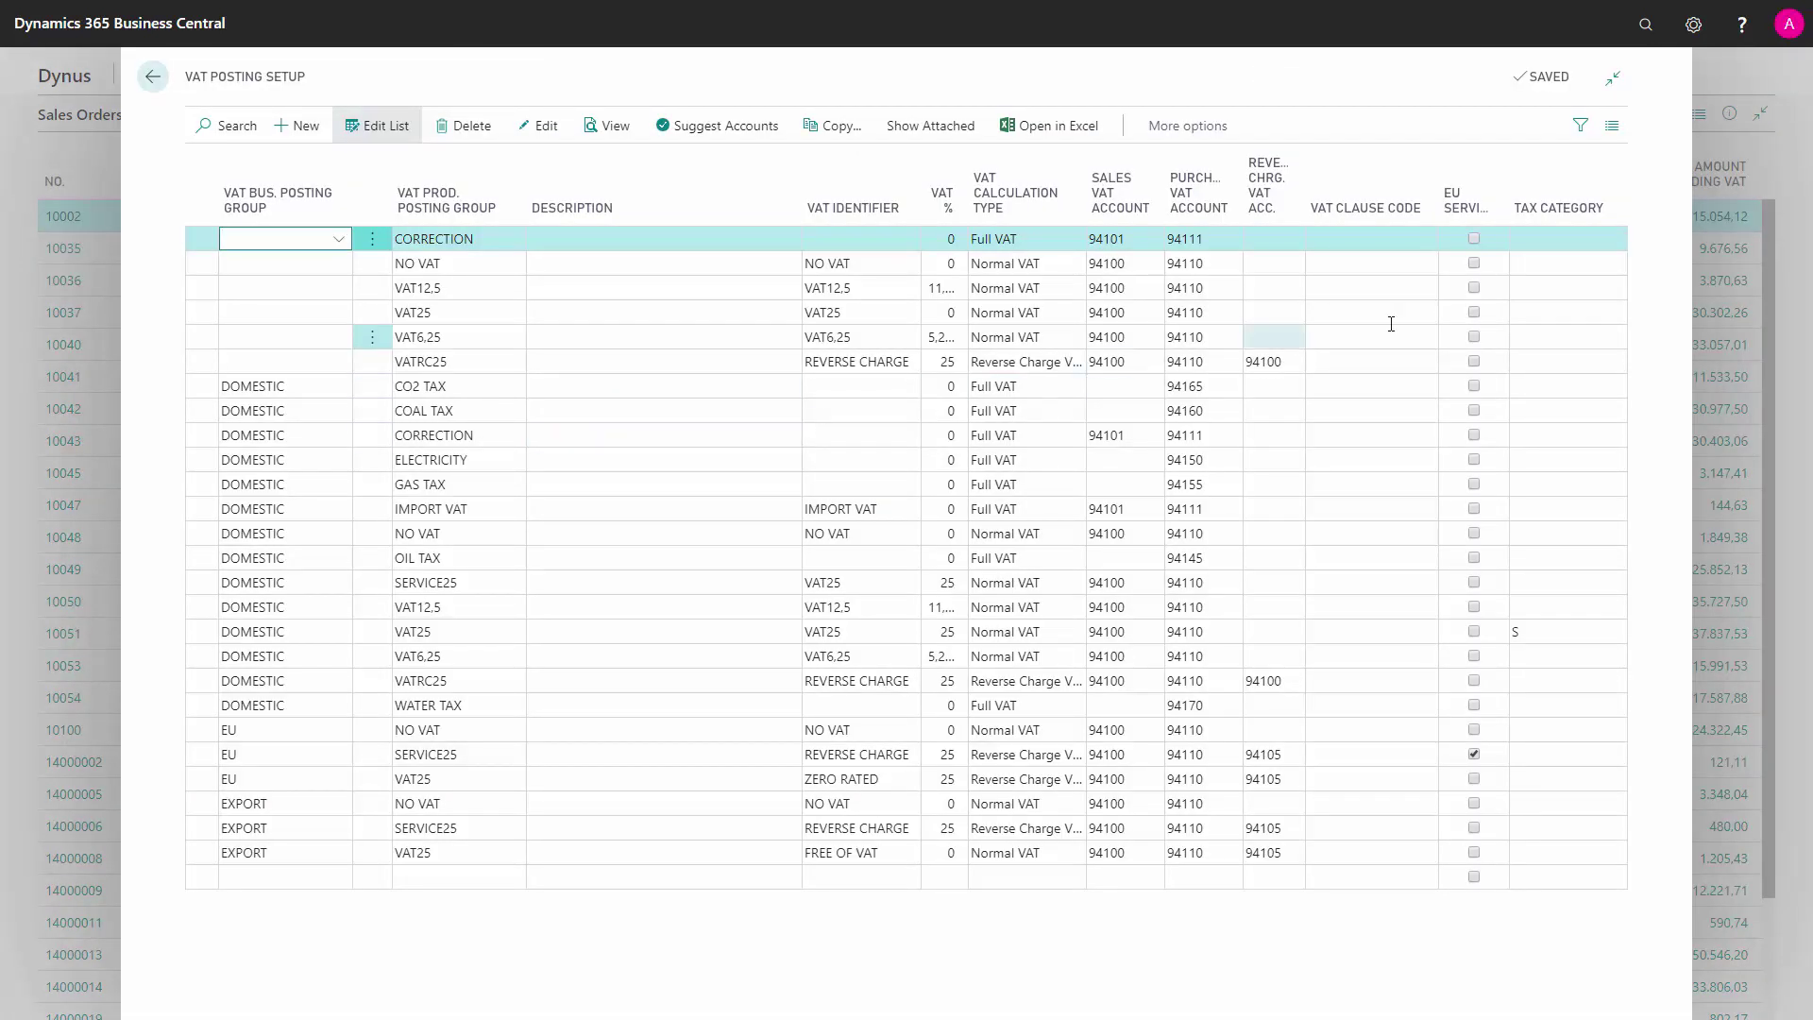
{"action": "mouse_move", "coordinate": [1570, 218]}
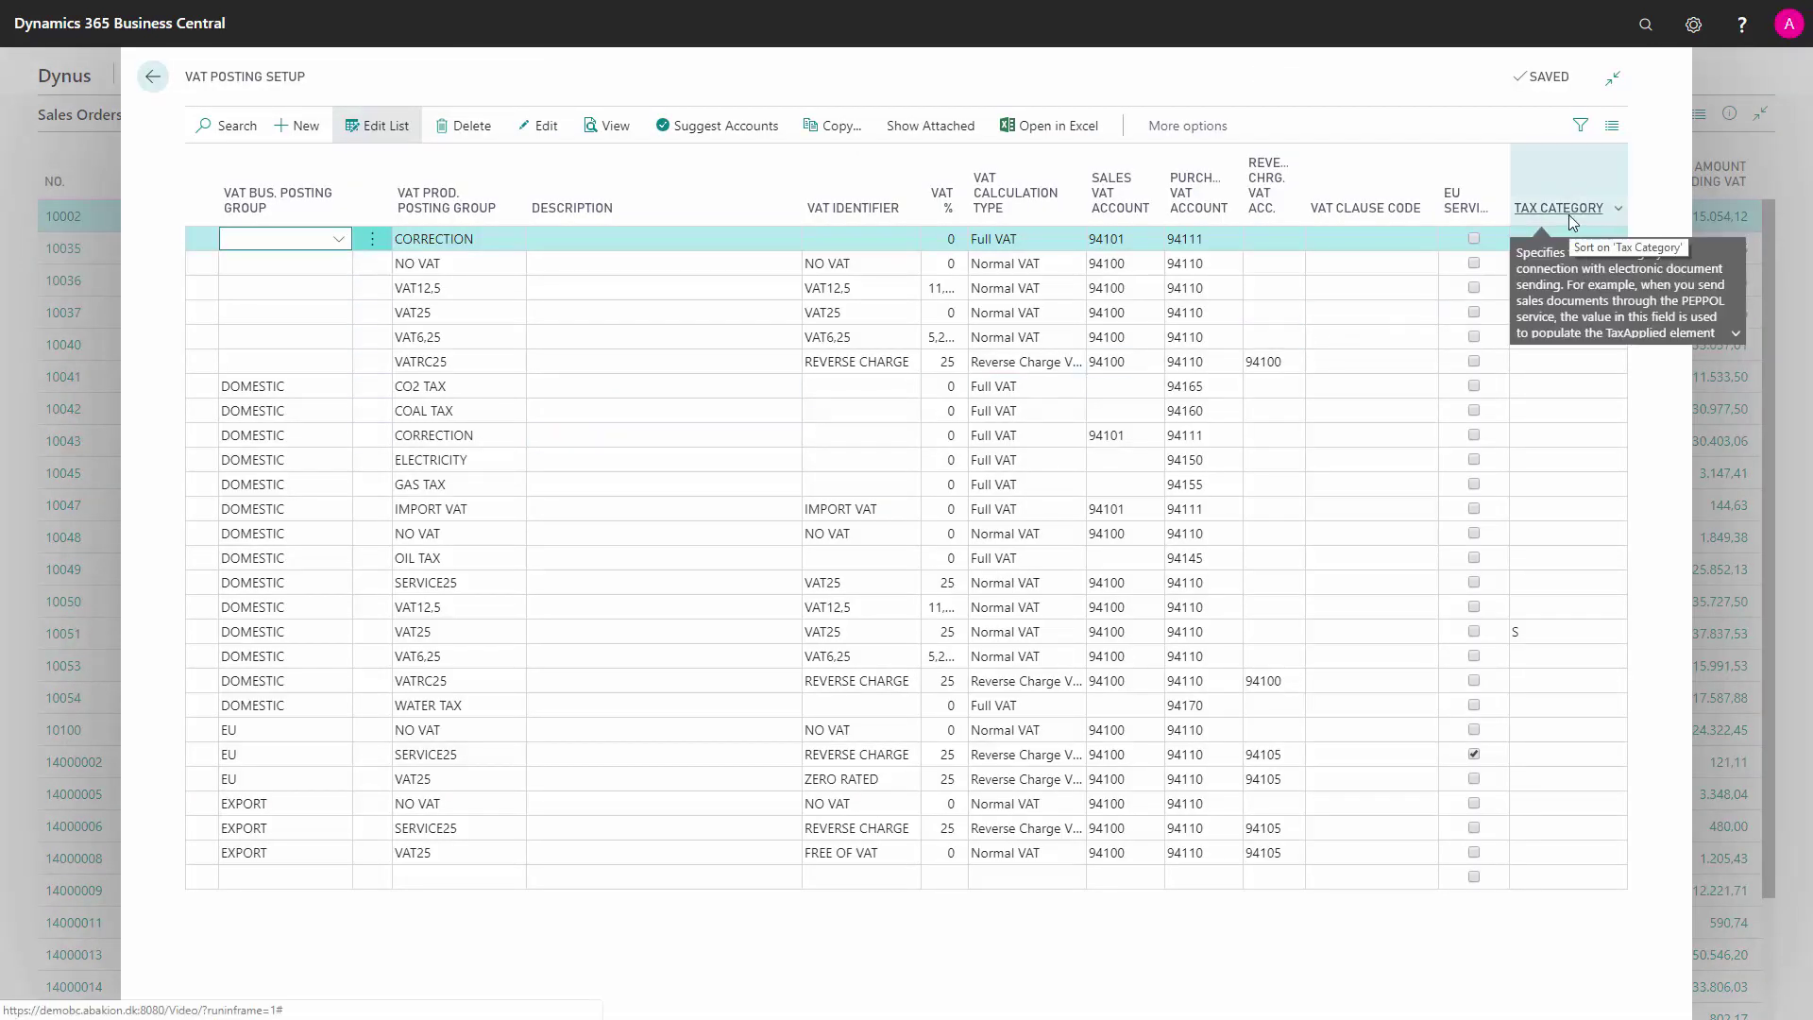
- Consult the PEPPOL UNCL5305 tax category codes in Chrome, highlighting the AE reverse-charge code
{"action": "left_click", "coordinate": [1575, 435]}
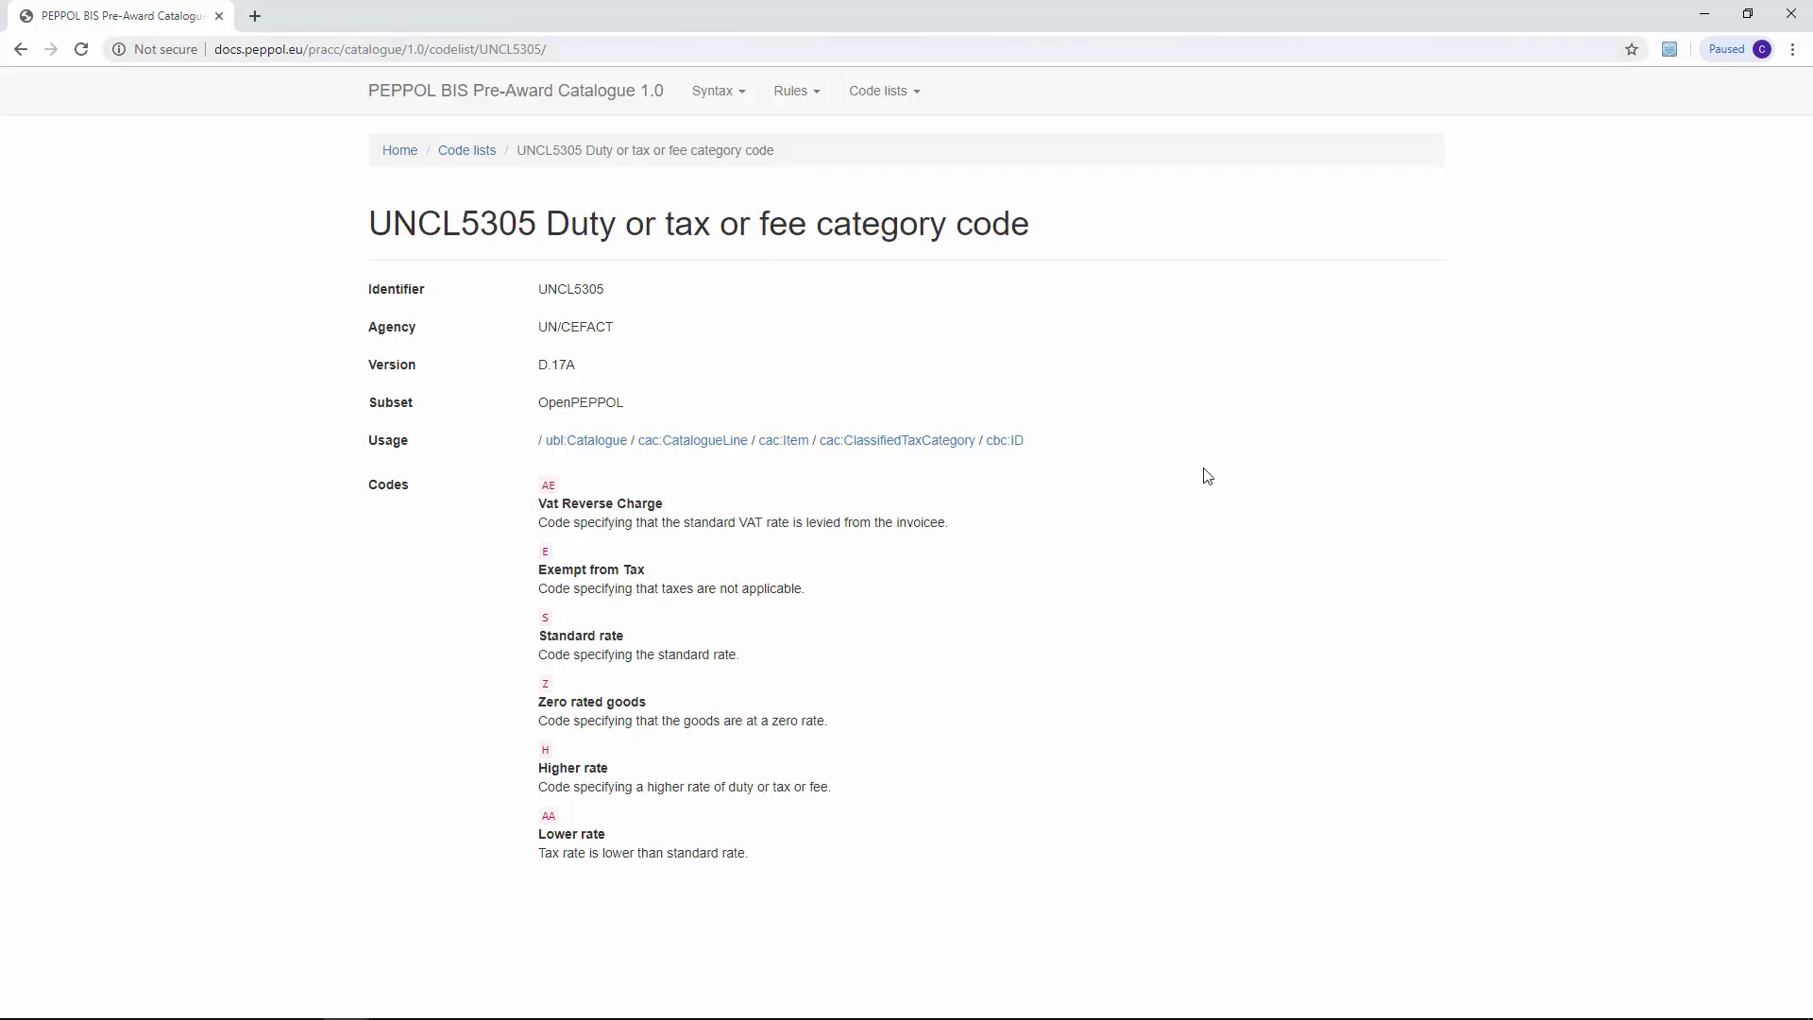
{"action": "double_click", "coordinate": [551, 486]}
{"action": "left_click", "coordinate": [560, 552]}
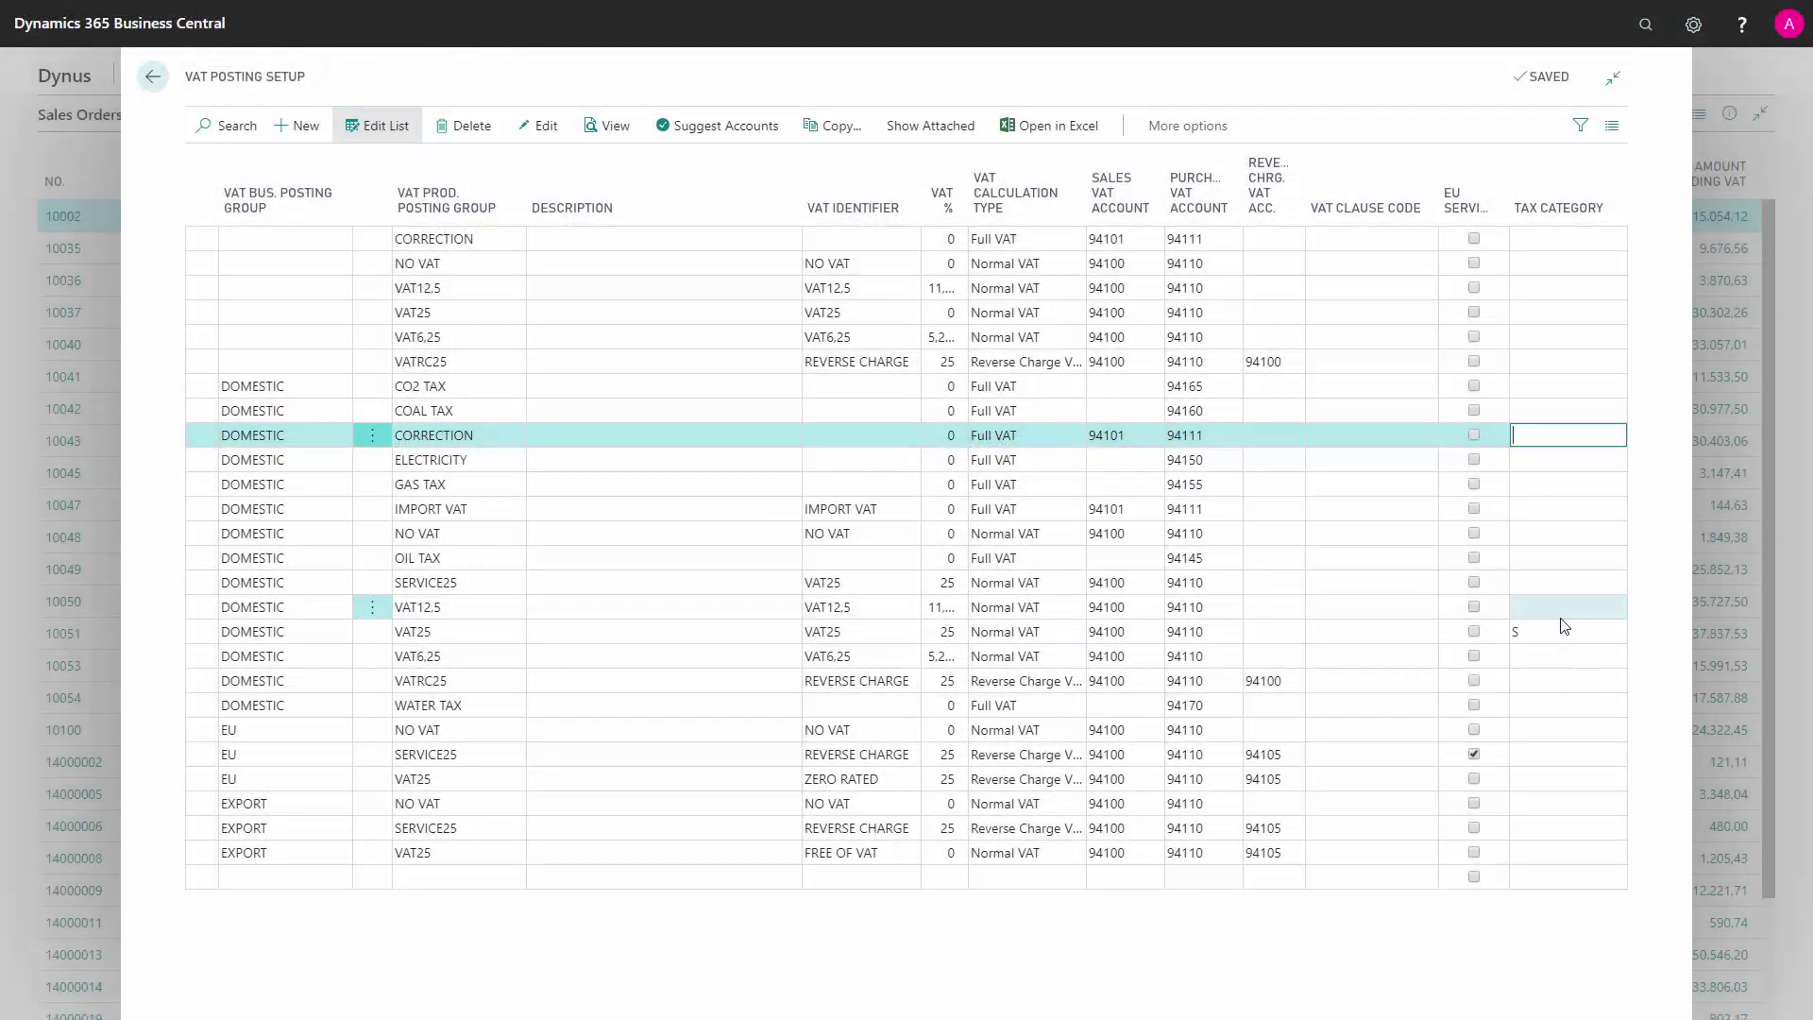
- Select the DOMESTIC VAT12.5 Tax Category cell, then close VAT Posting Setup
{"action": "left_click", "coordinate": [1562, 616]}
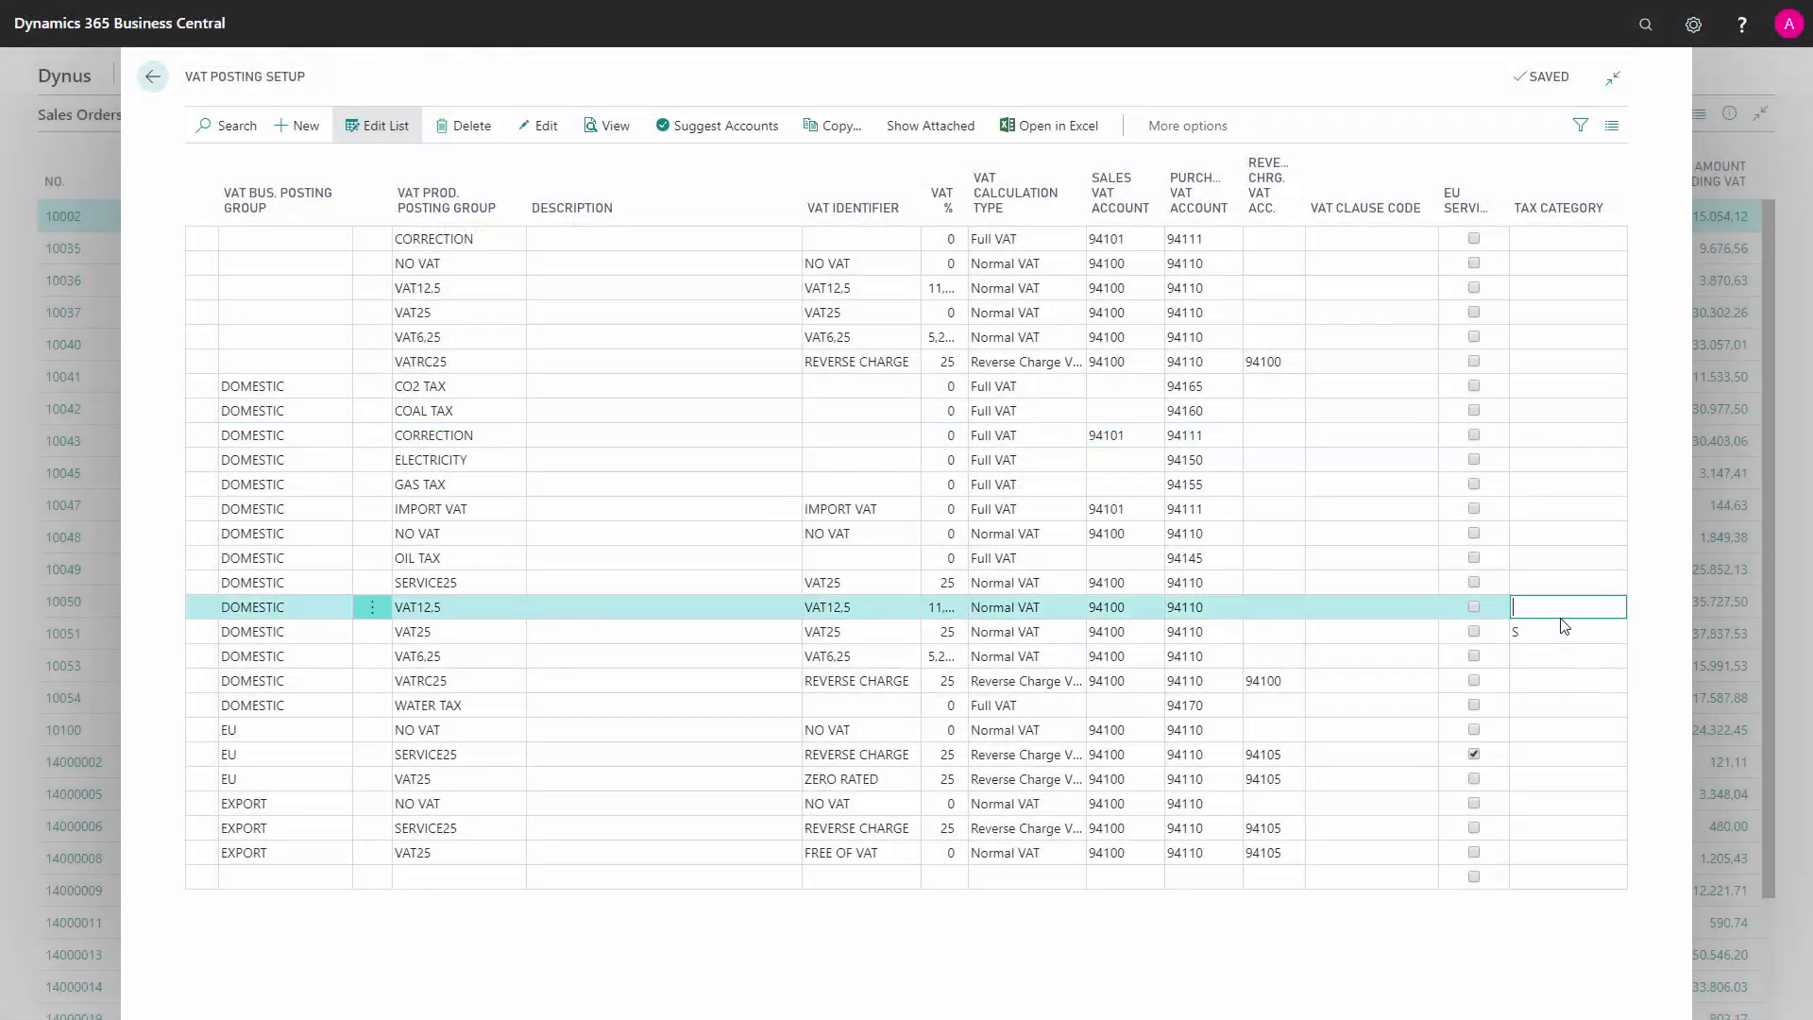
{"action": "left_click", "coordinate": [152, 80]}
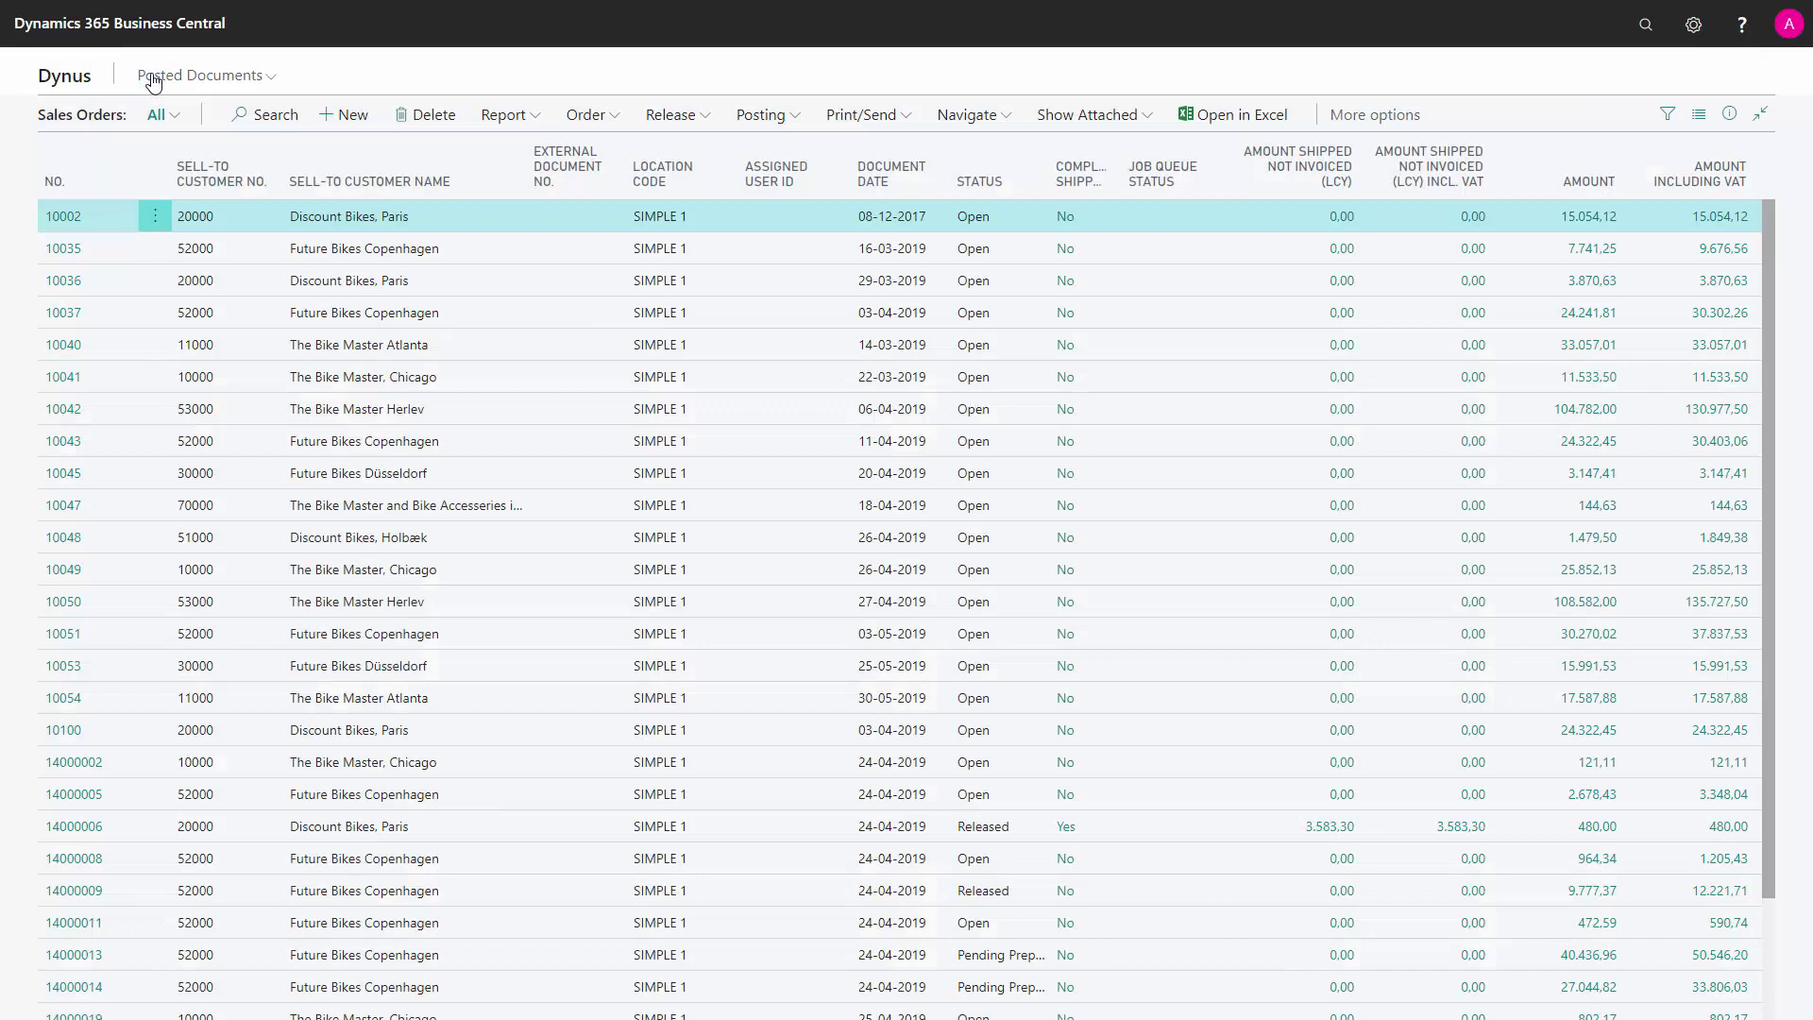
{"action": "left_click", "coordinate": [1644, 28]}
{"action": "type", "text": "cro"}
{"action": "key", "text": "BackSpace"}
{"action": "key", "text": "BackSpace"}
{"action": "type", "text": "ontrie"}
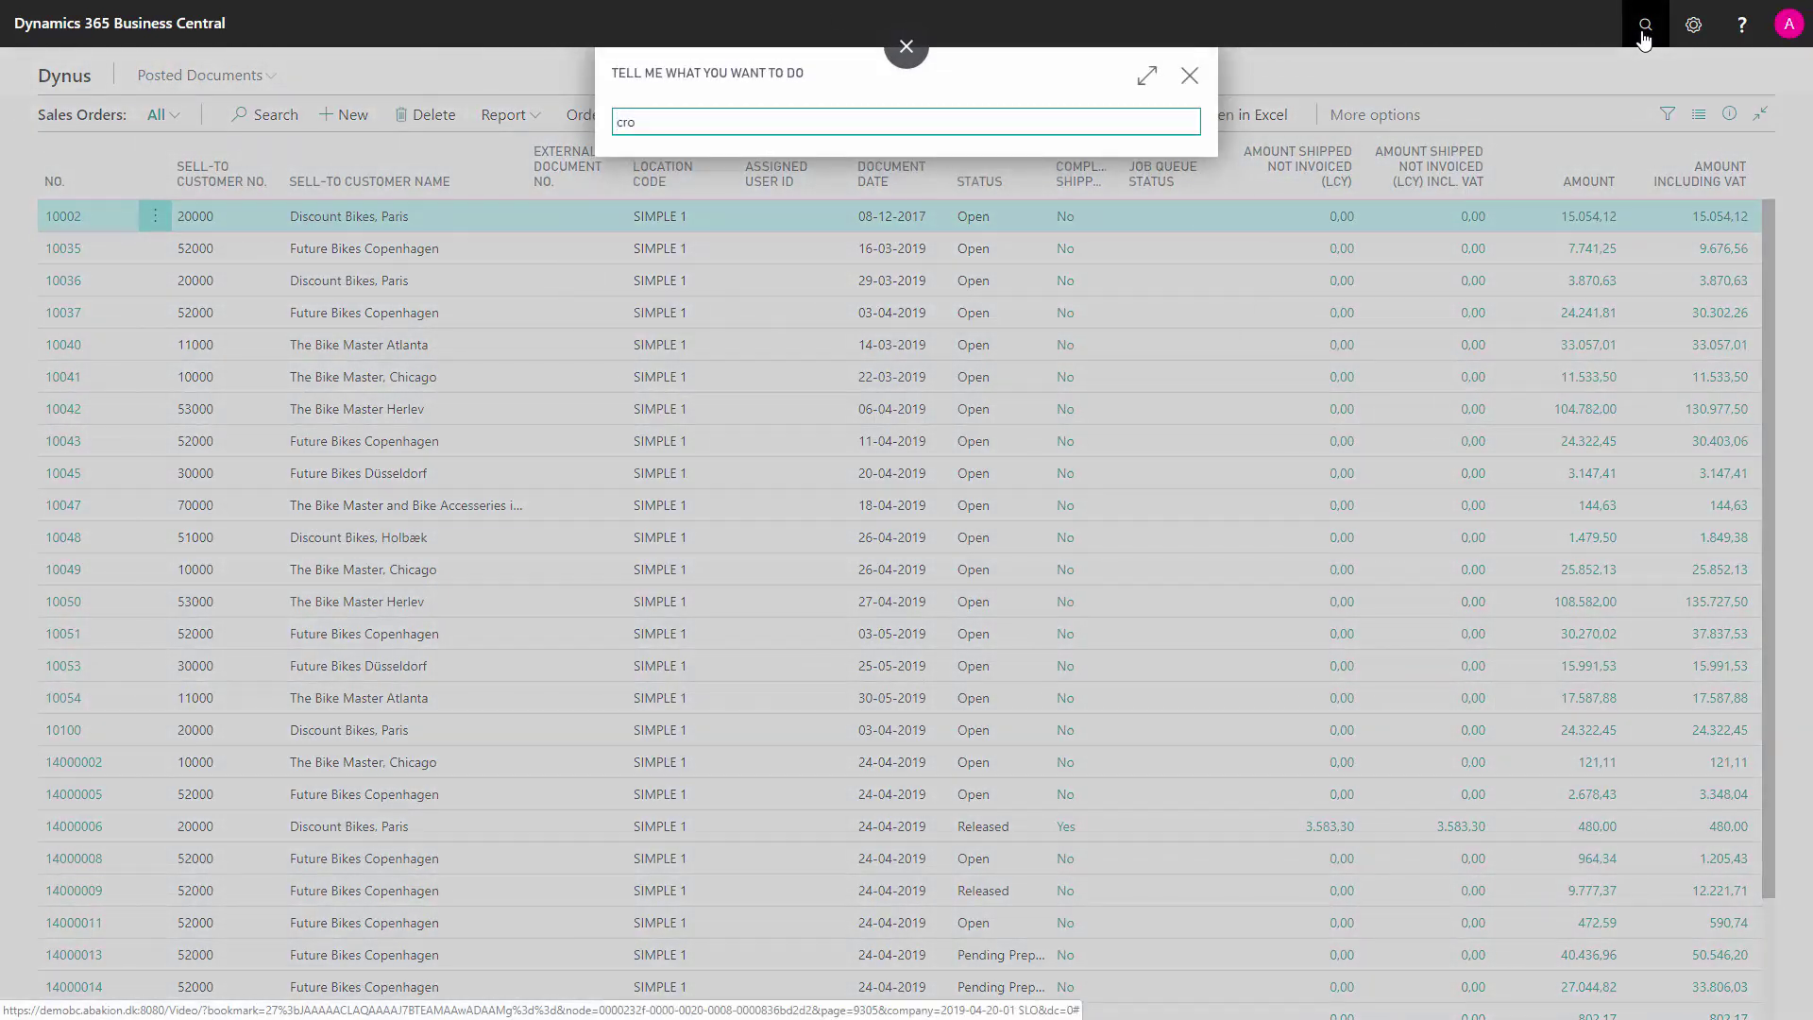
{"action": "key", "text": "BackSpace"}
{"action": "key", "text": "BackSpace"}
{"action": "key", "text": "BackSpace"}
{"action": "key", "text": "BackSpace"}
{"action": "key", "text": "BackSpace"}
{"action": "type", "text": "untri"}
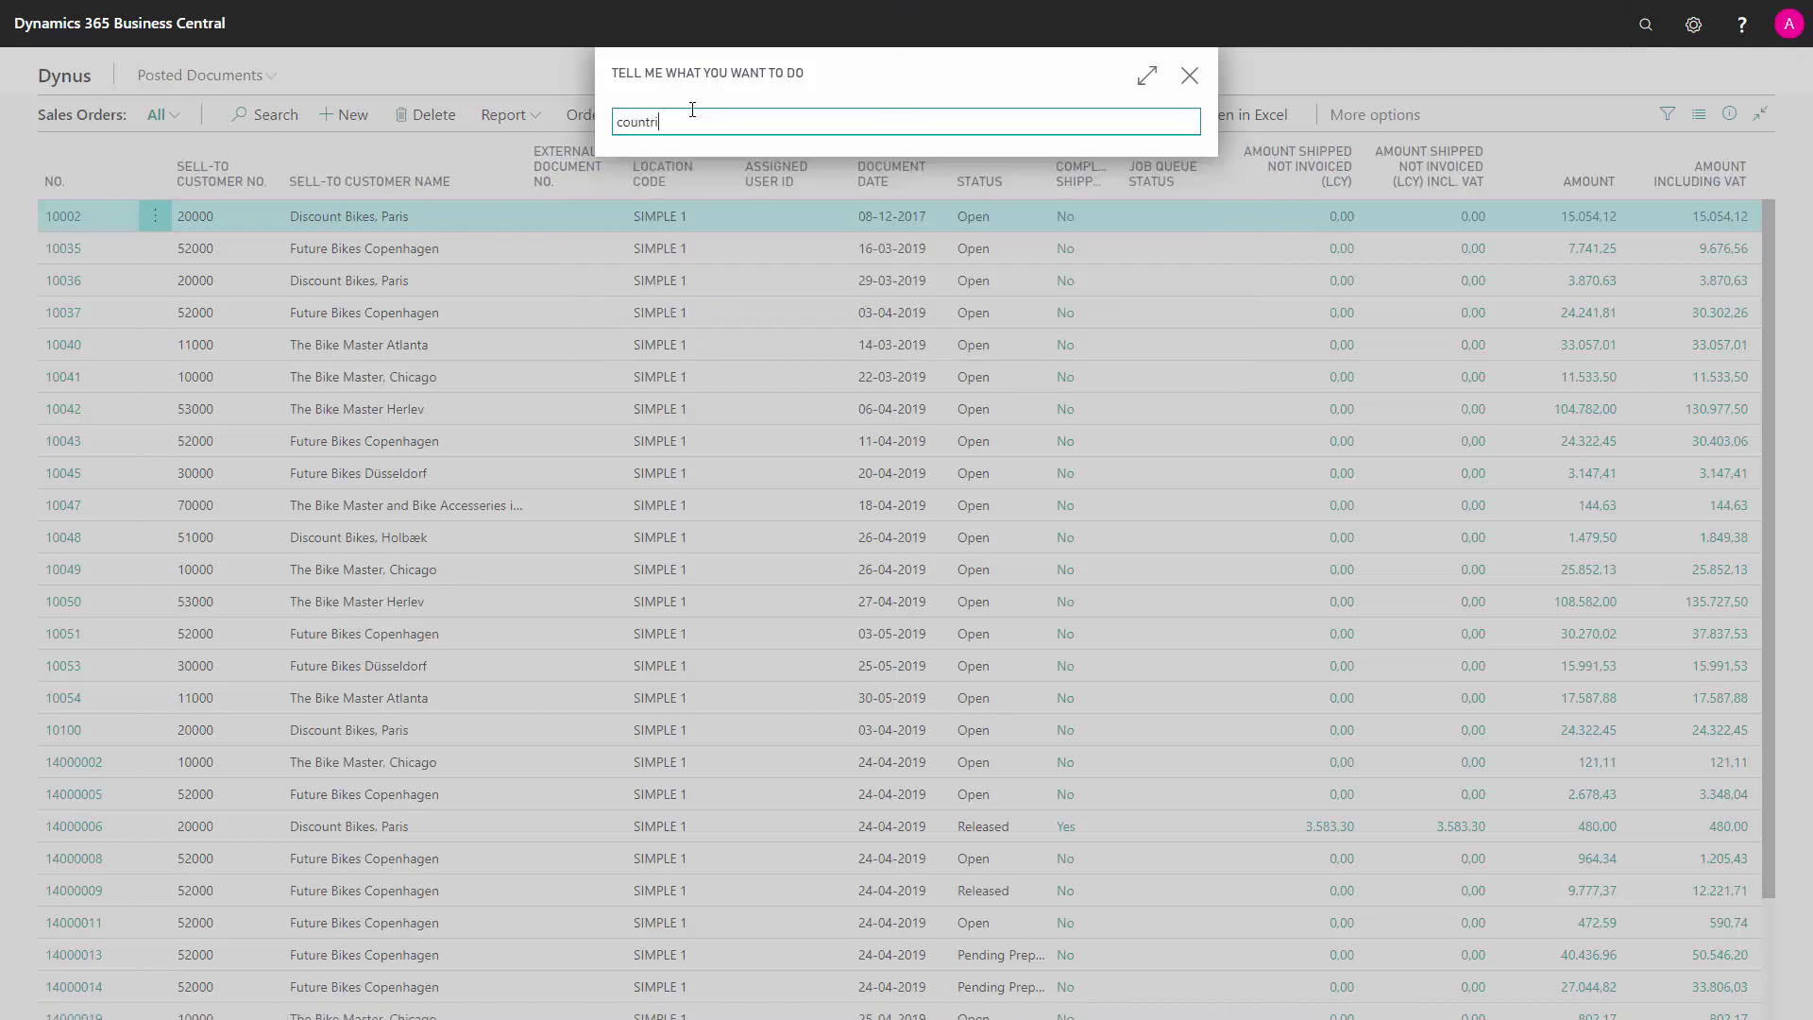
{"action": "left_click", "coordinate": [723, 203]}
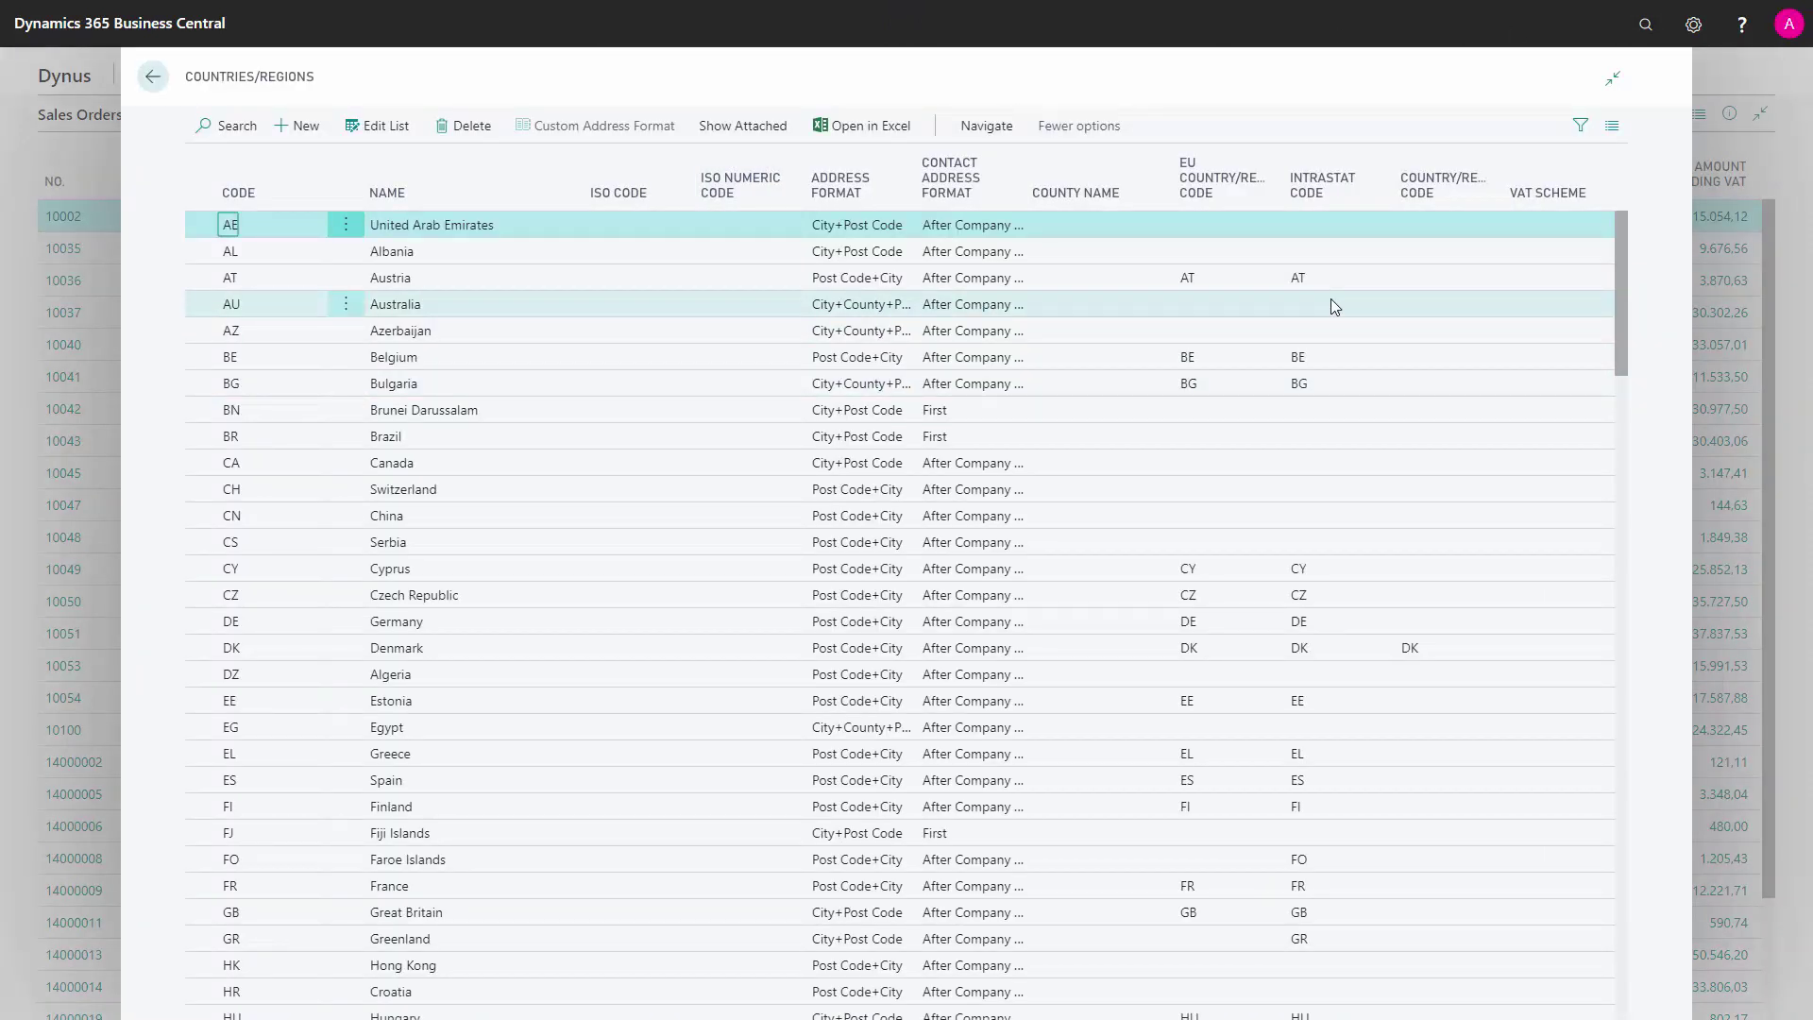
{"action": "mouse_move", "coordinate": [1412, 203]}
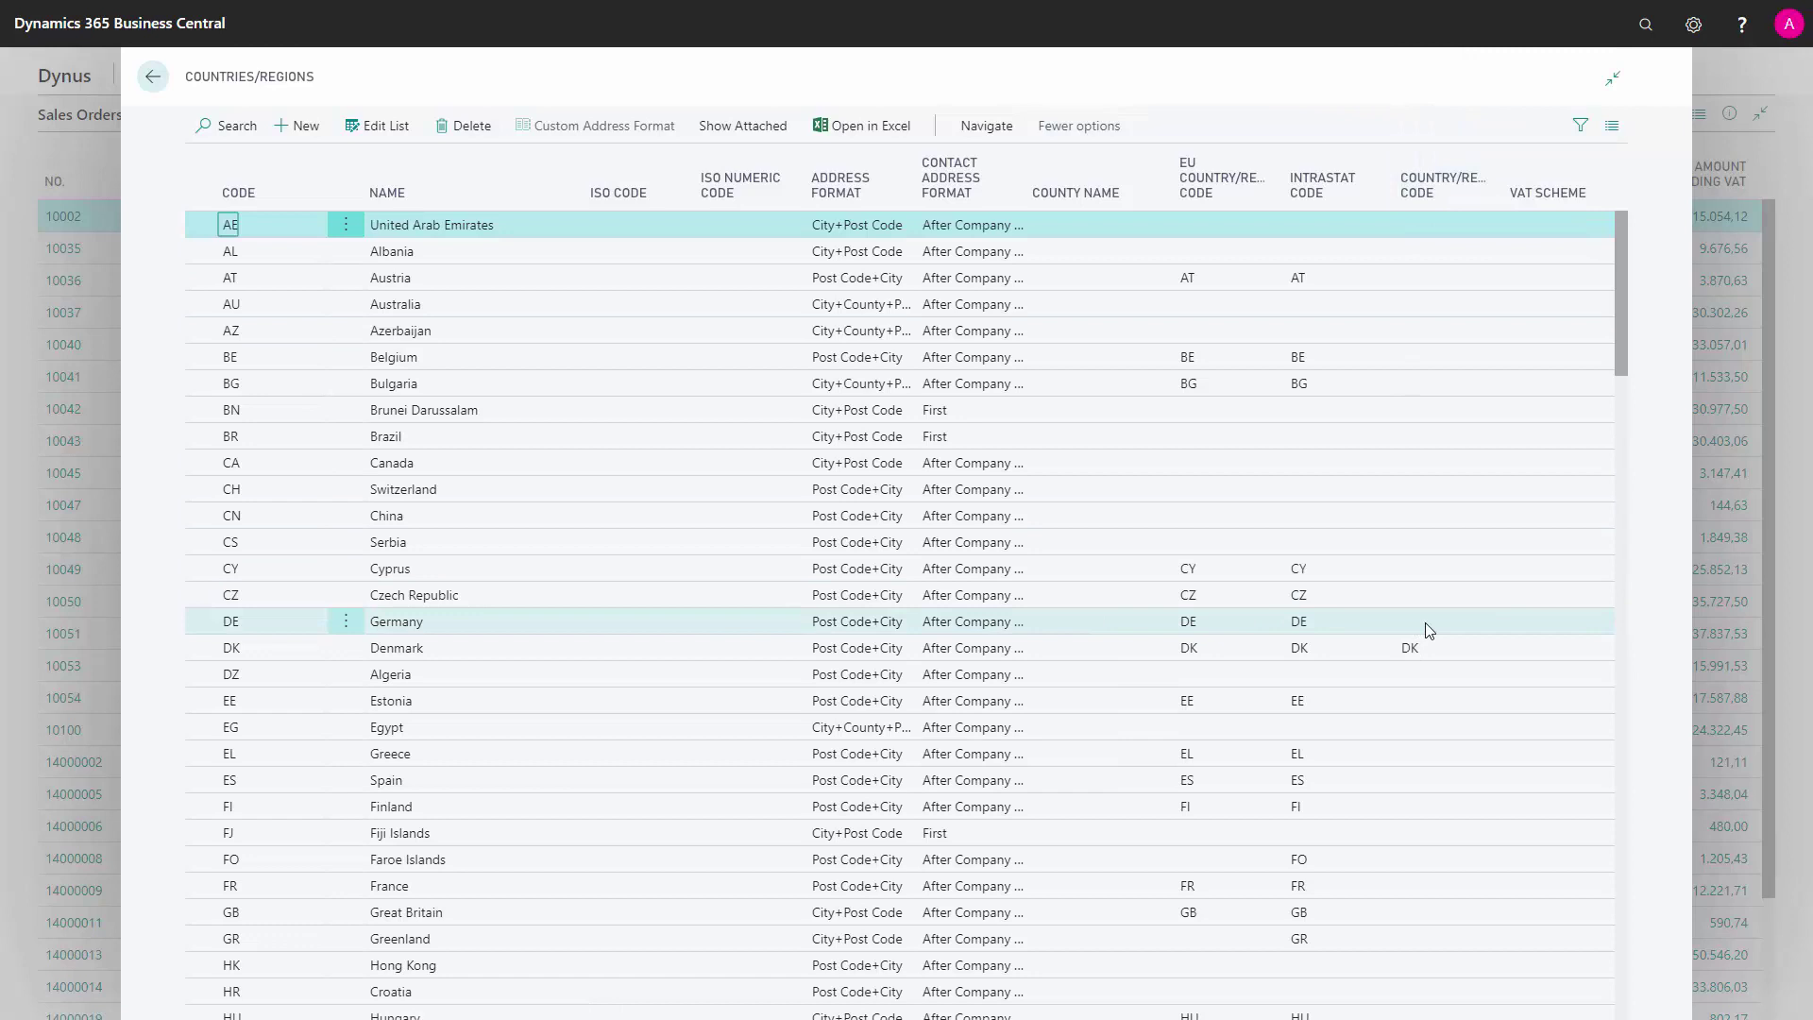
{"action": "left_click", "coordinate": [1430, 653]}
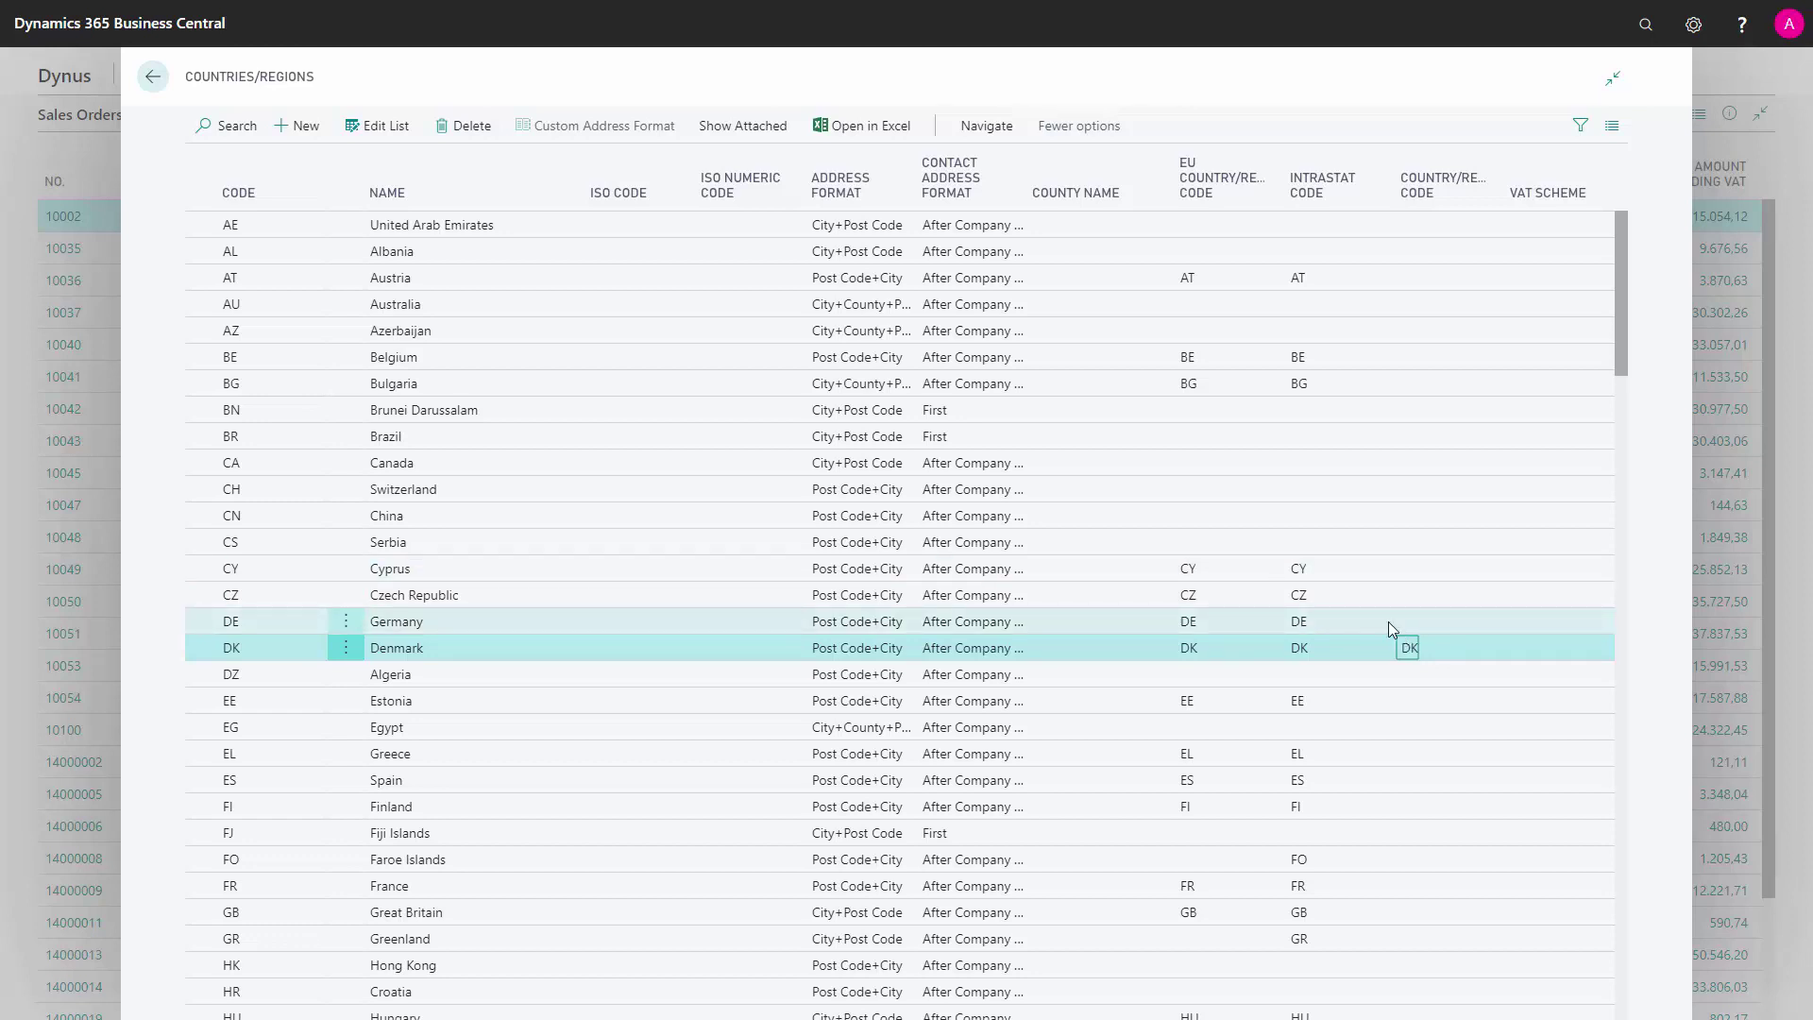
{"action": "left_click", "coordinate": [152, 79]}
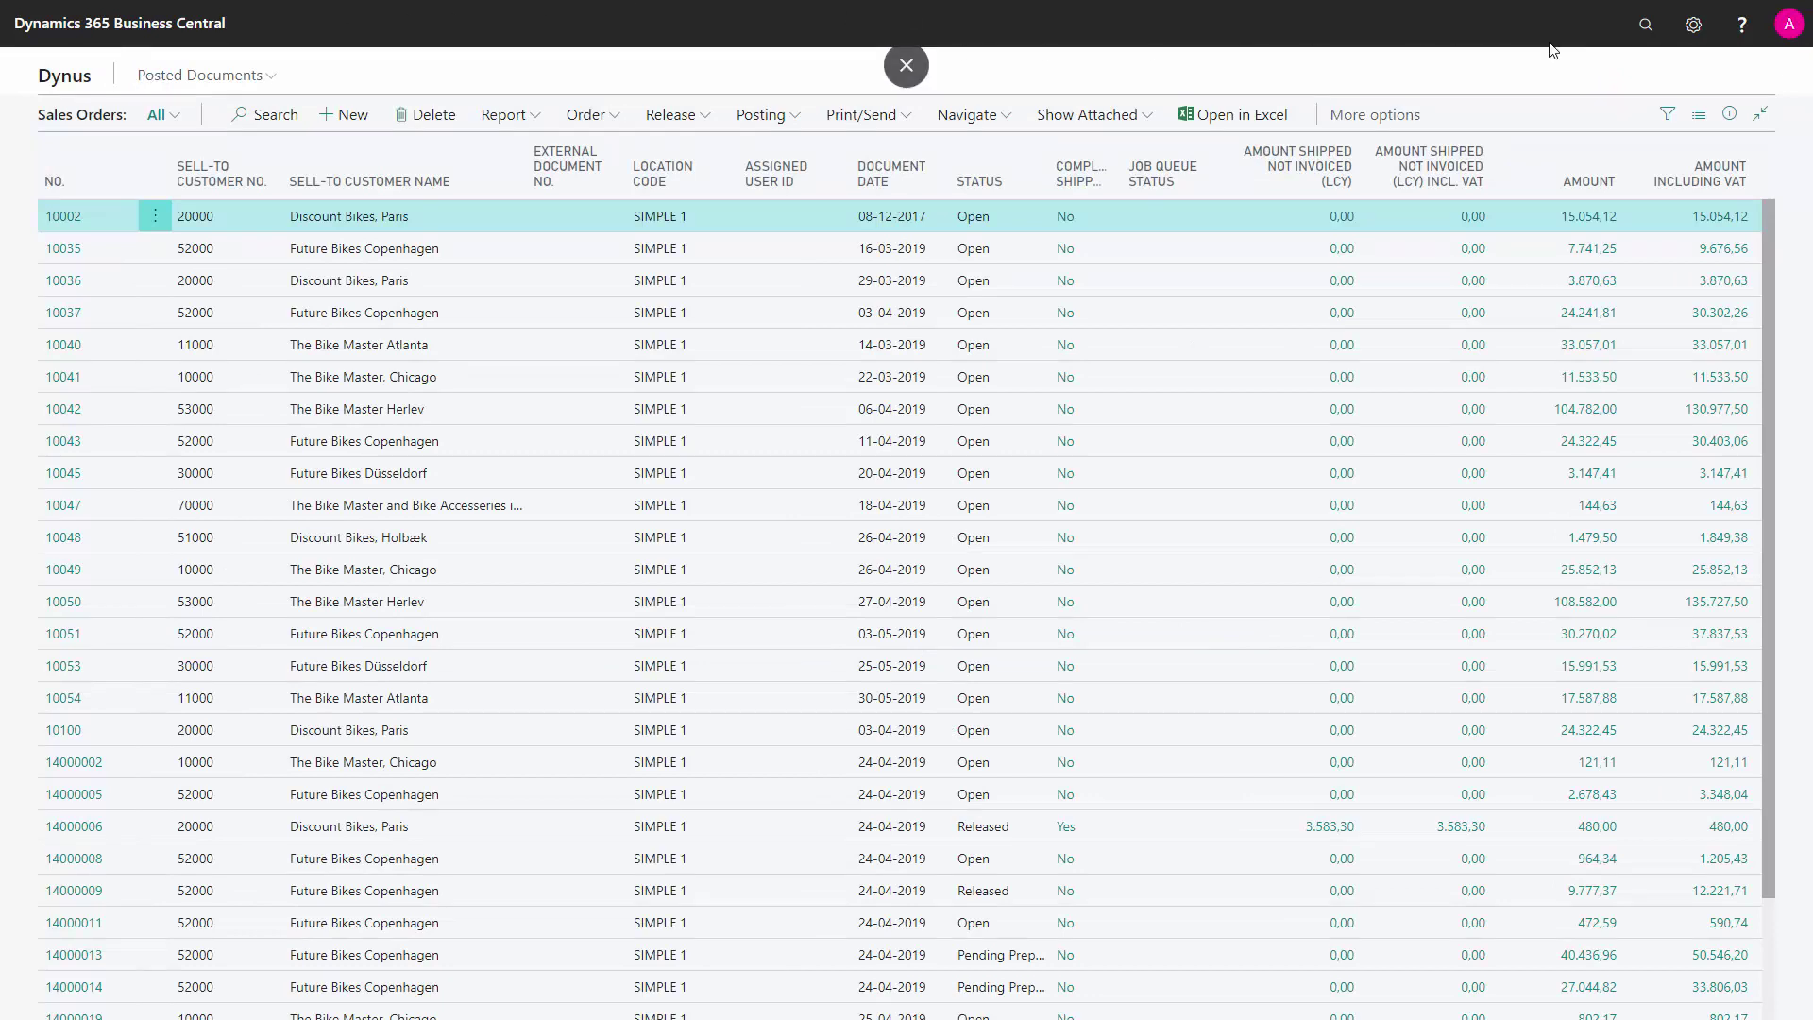
- Open the OIOUBL profile for editing from the Document Sending Profiles list
{"action": "left_click", "coordinate": [1651, 28]}
{"action": "type", "text": "do"}
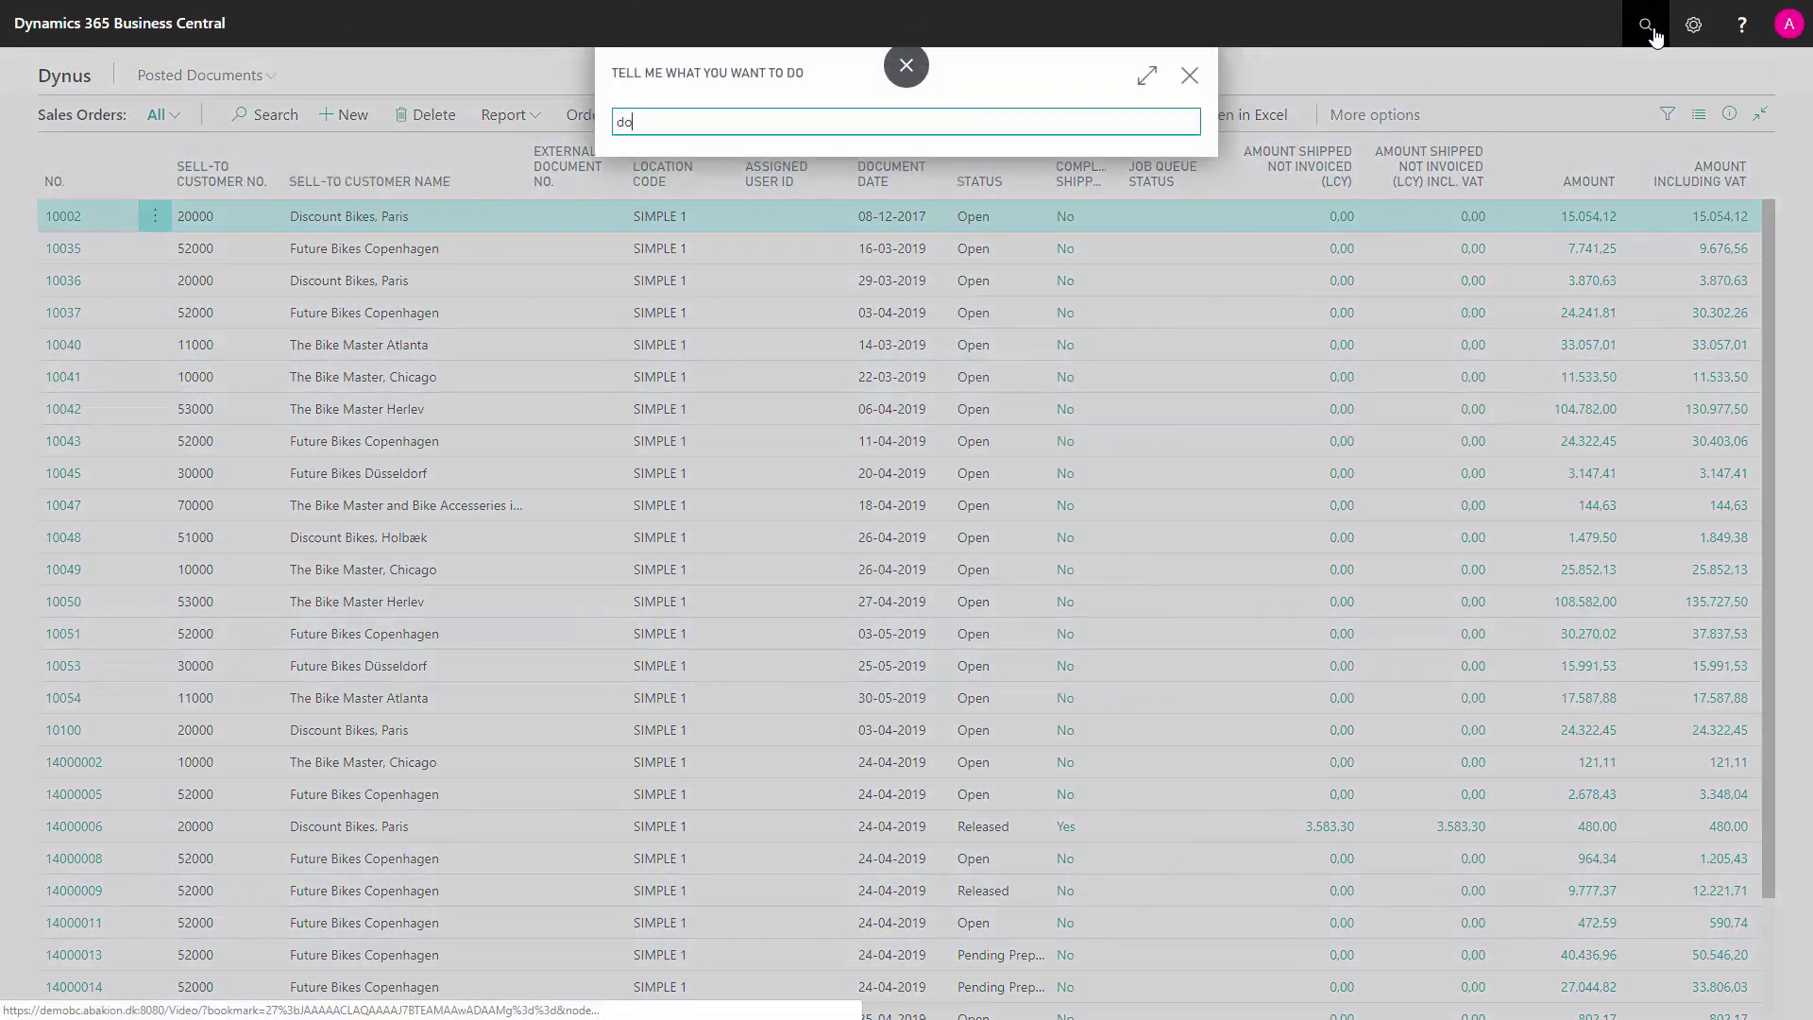
{"action": "type", "text": "c sen"}
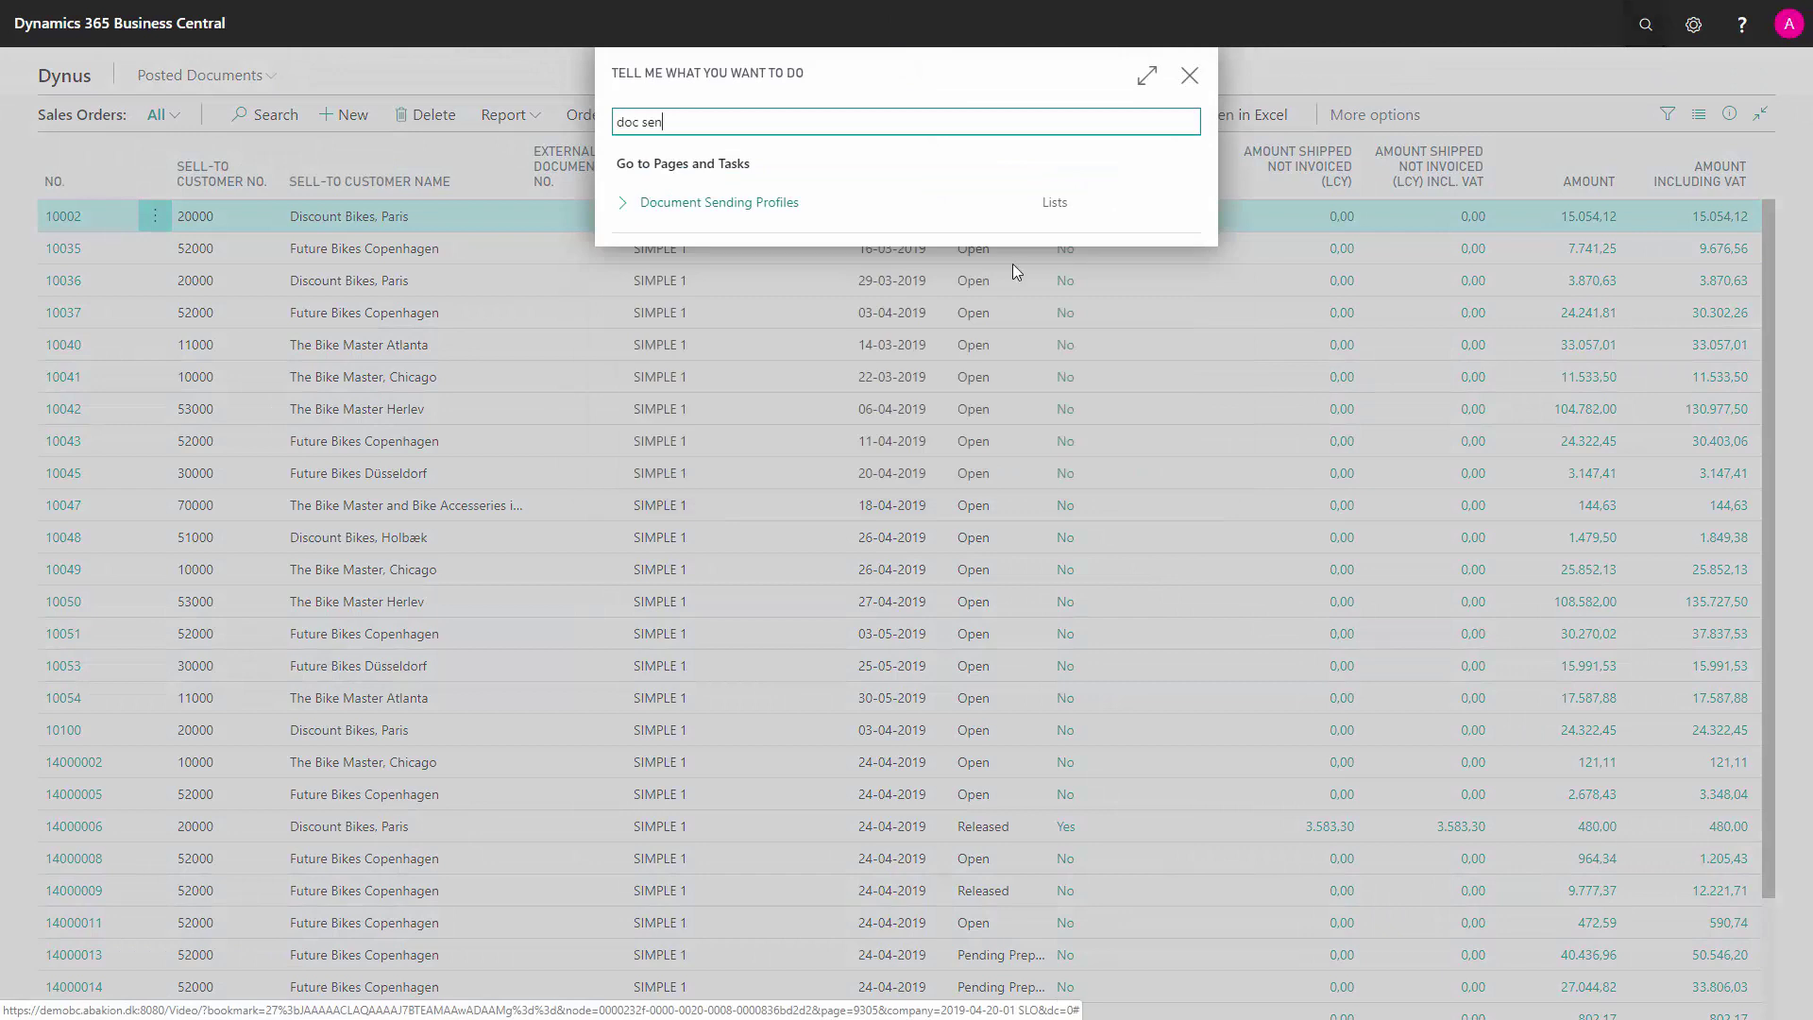
{"action": "left_click", "coordinate": [772, 217]}
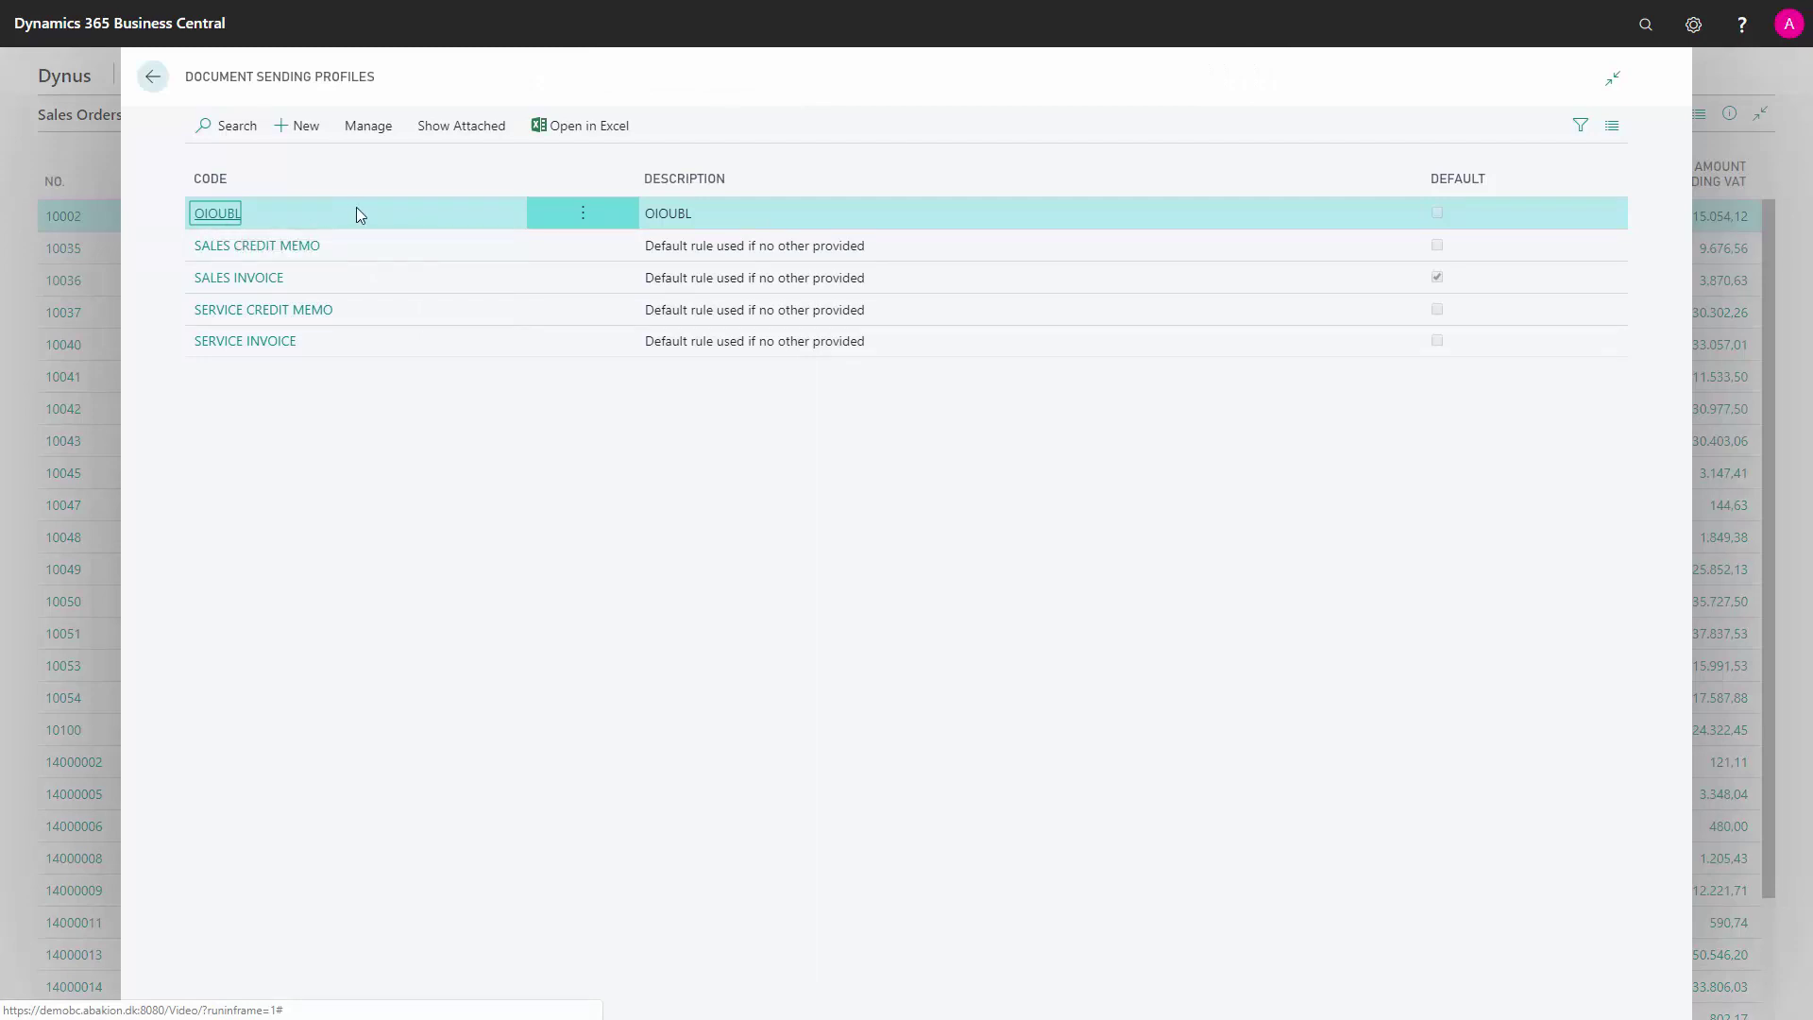
{"action": "left_click", "coordinate": [353, 126]}
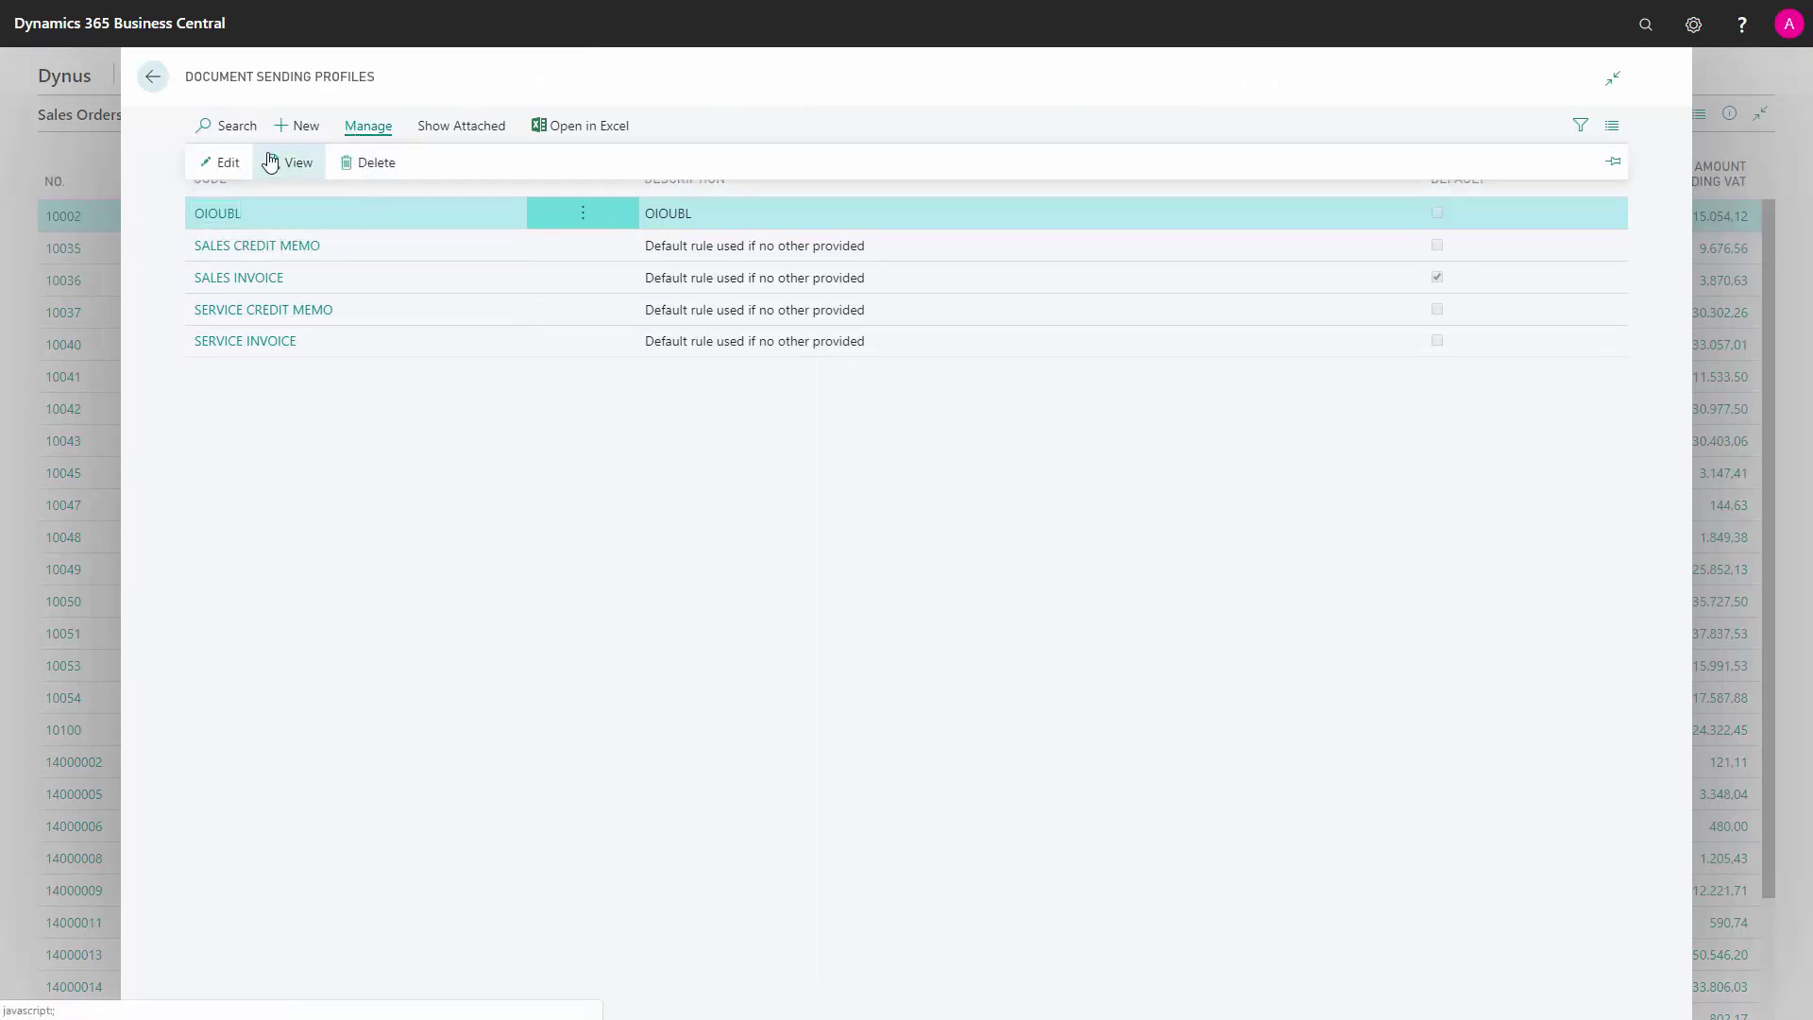
{"action": "left_click", "coordinate": [228, 163]}
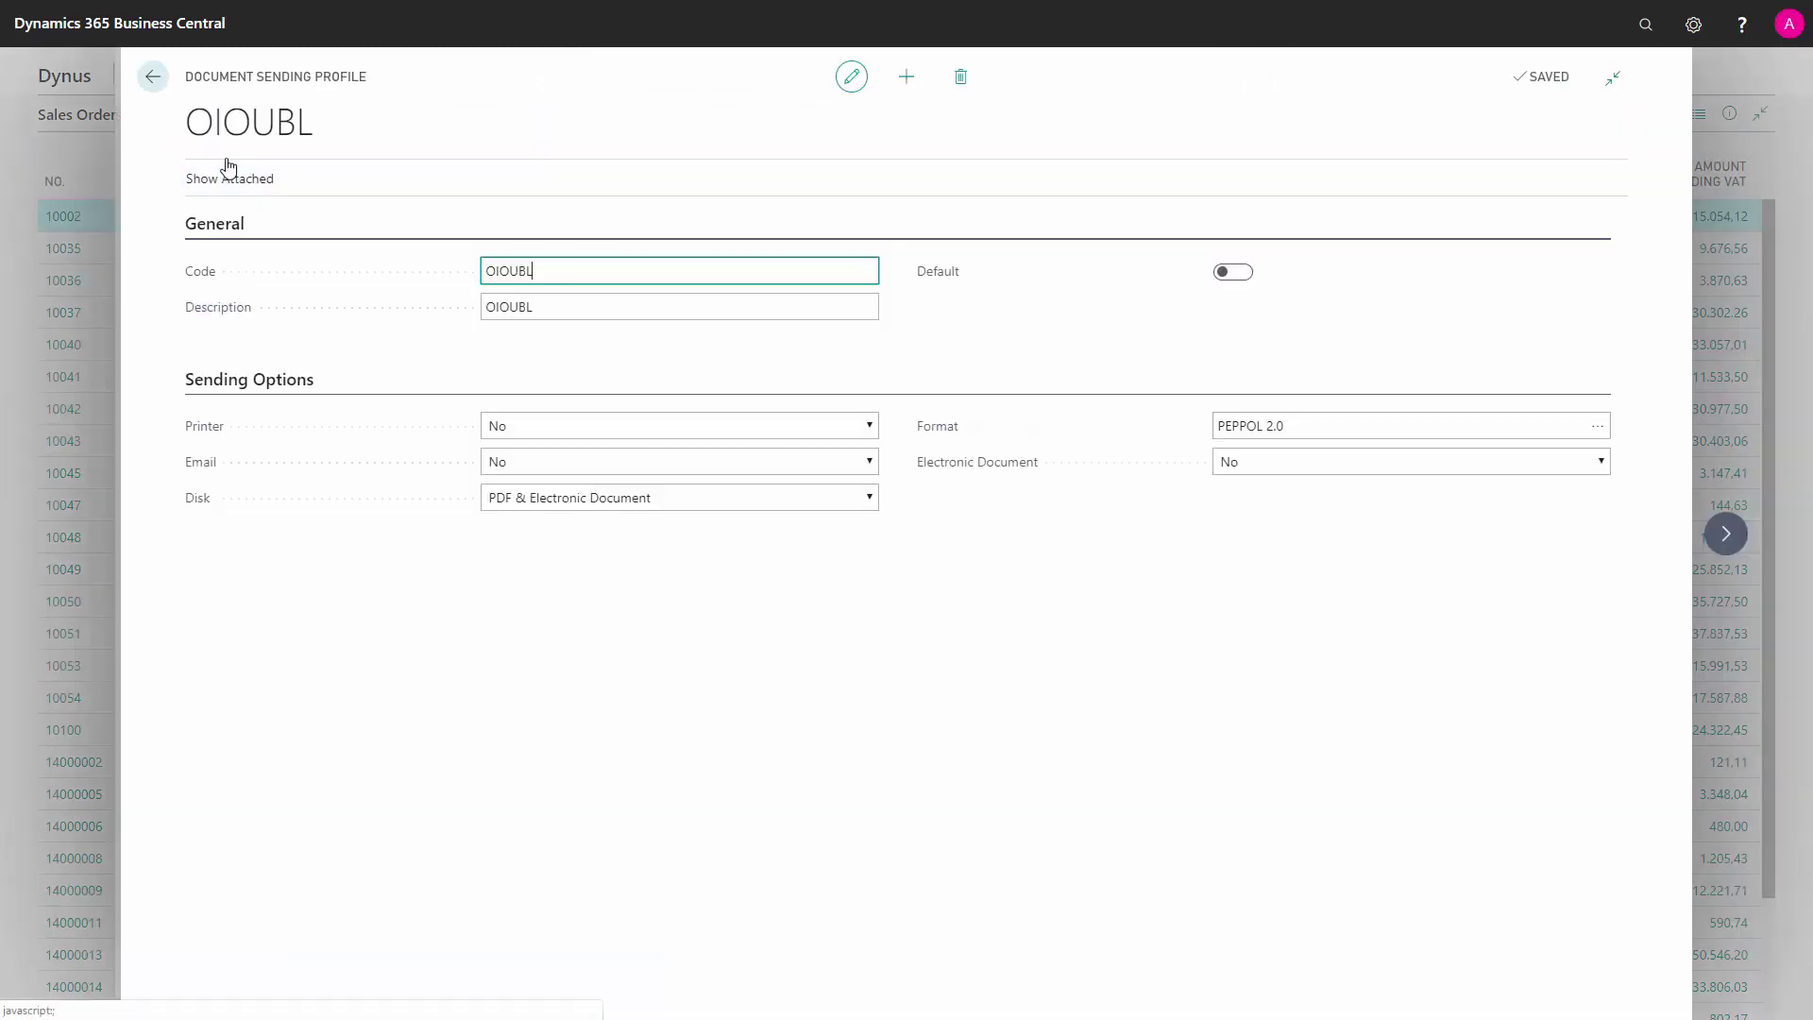
- Set Disk to PDF & Electronic Document and Format to PEPPOL 2.0, then close the card
{"action": "left_click", "coordinate": [678, 507]}
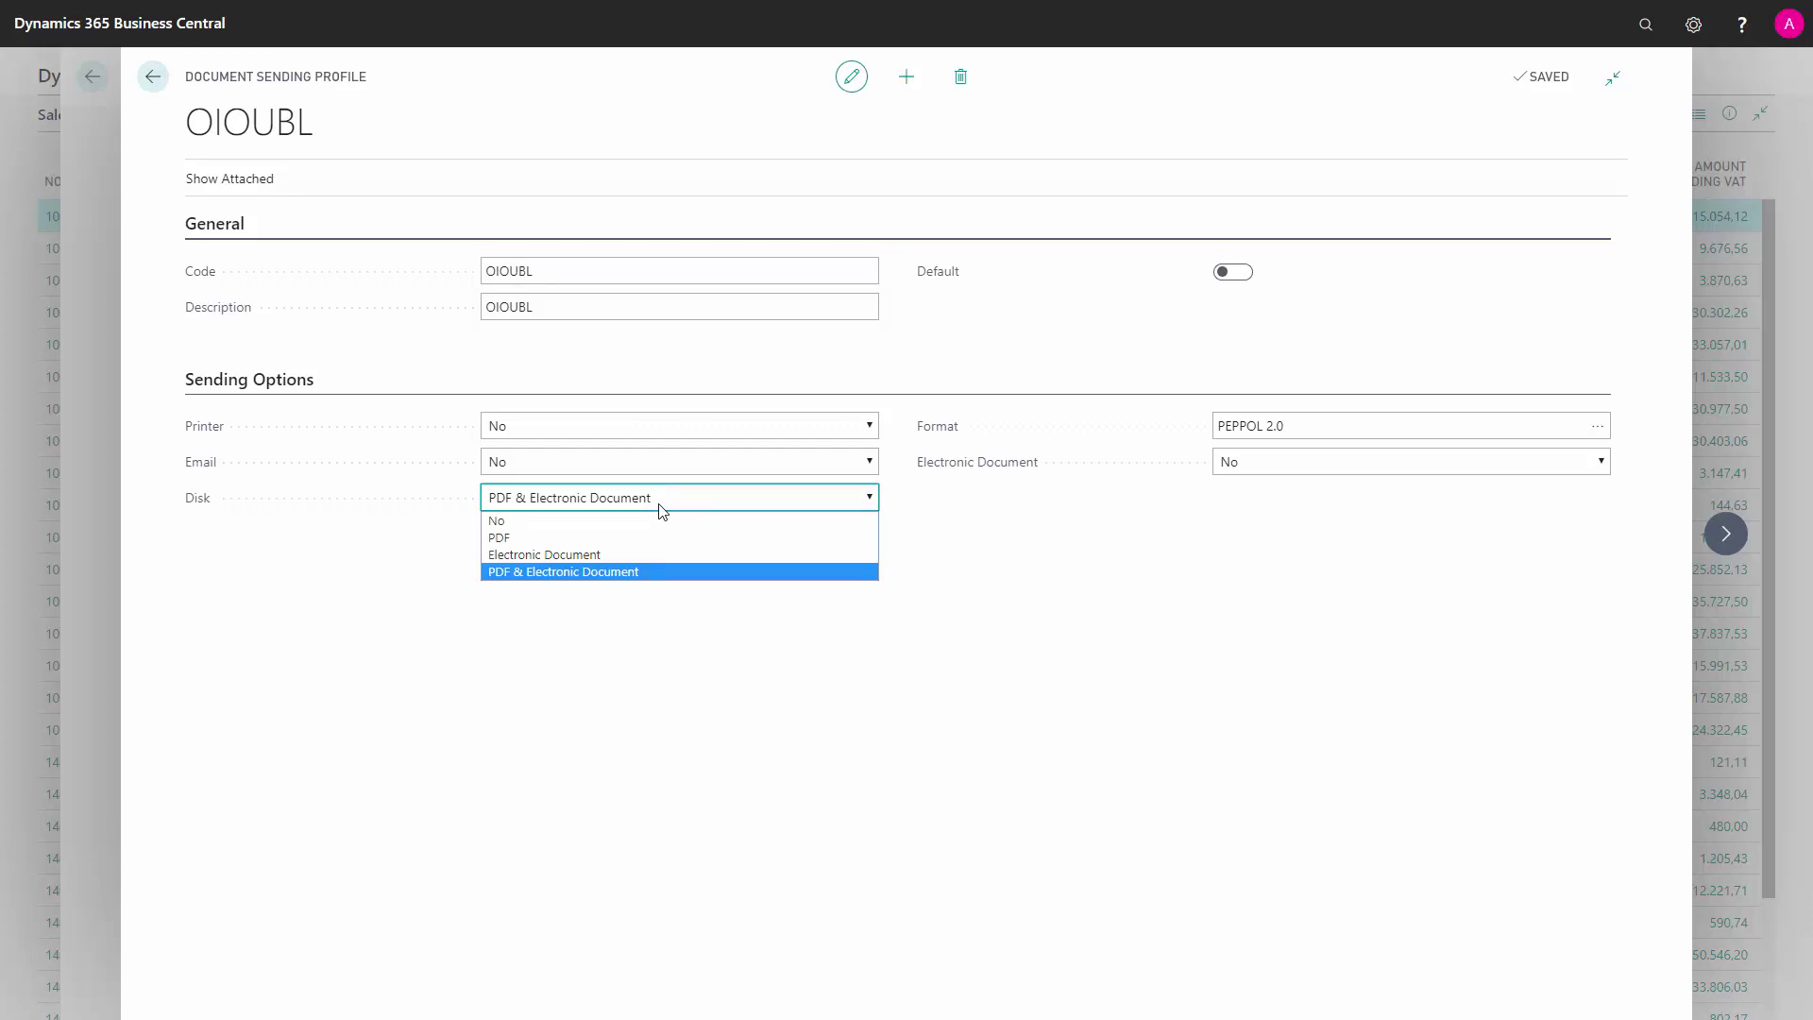
{"action": "left_click", "coordinate": [663, 508]}
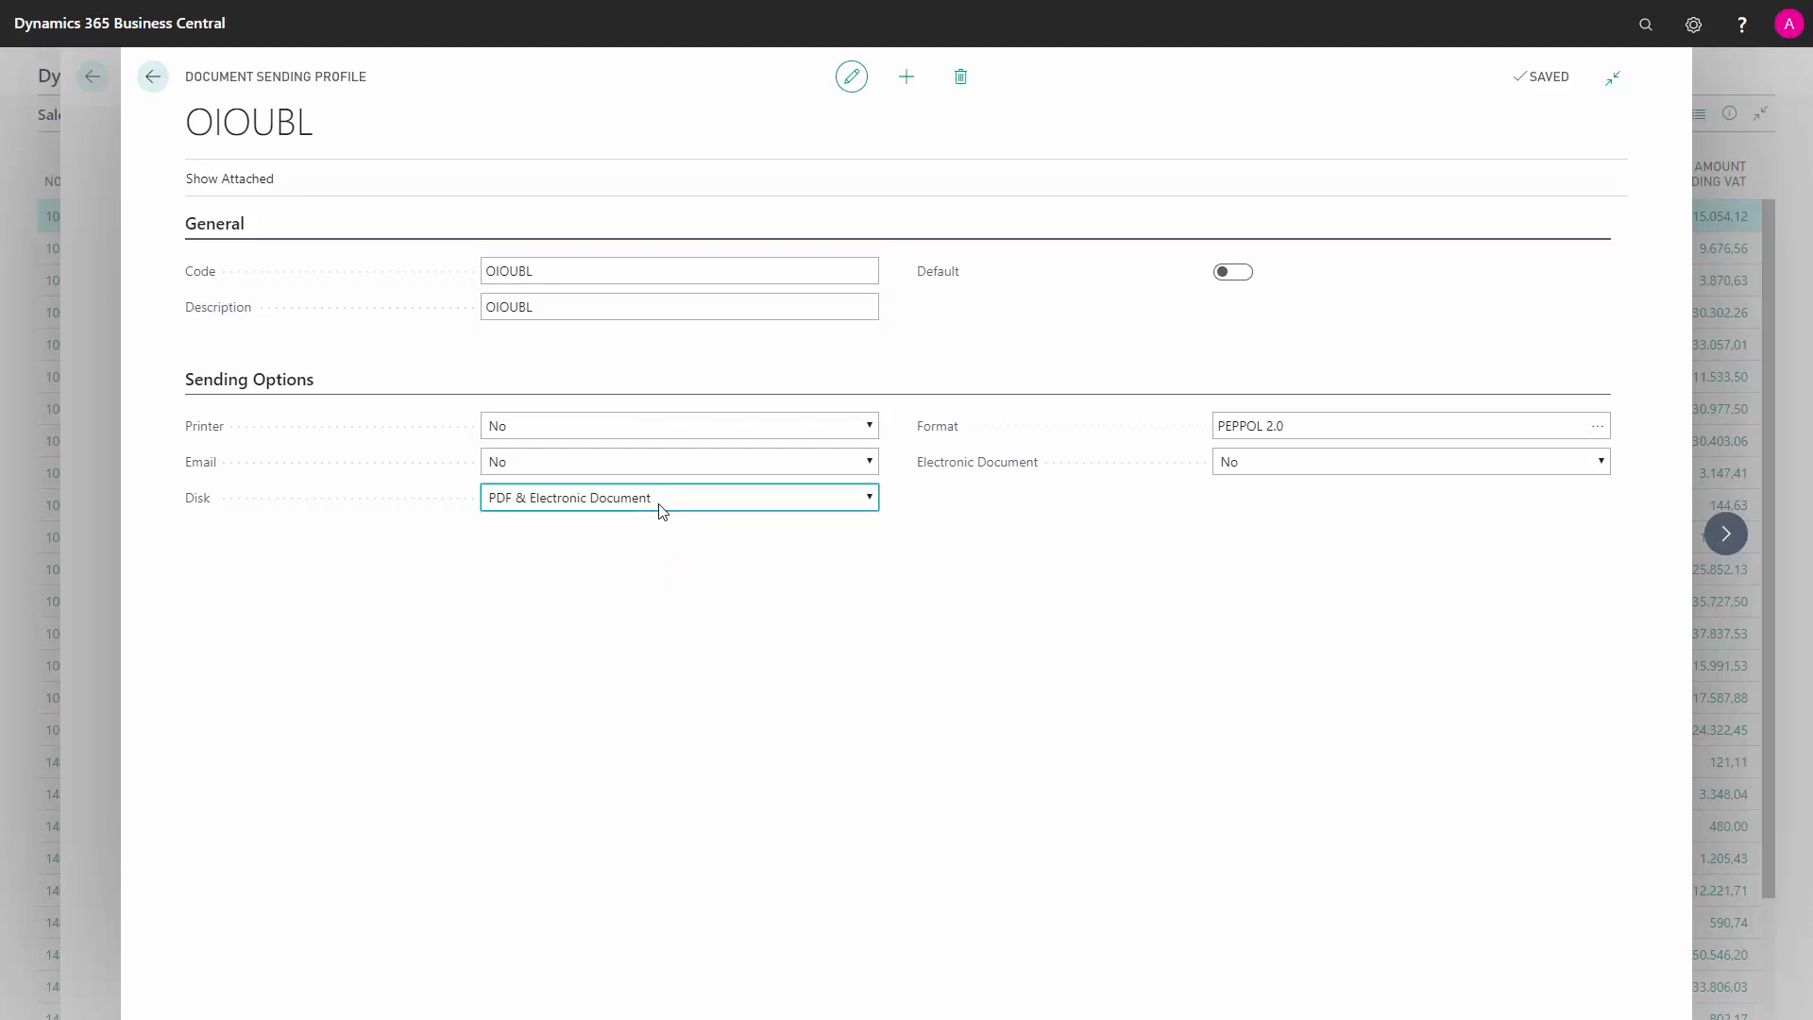
{"action": "left_click", "coordinate": [1306, 426]}
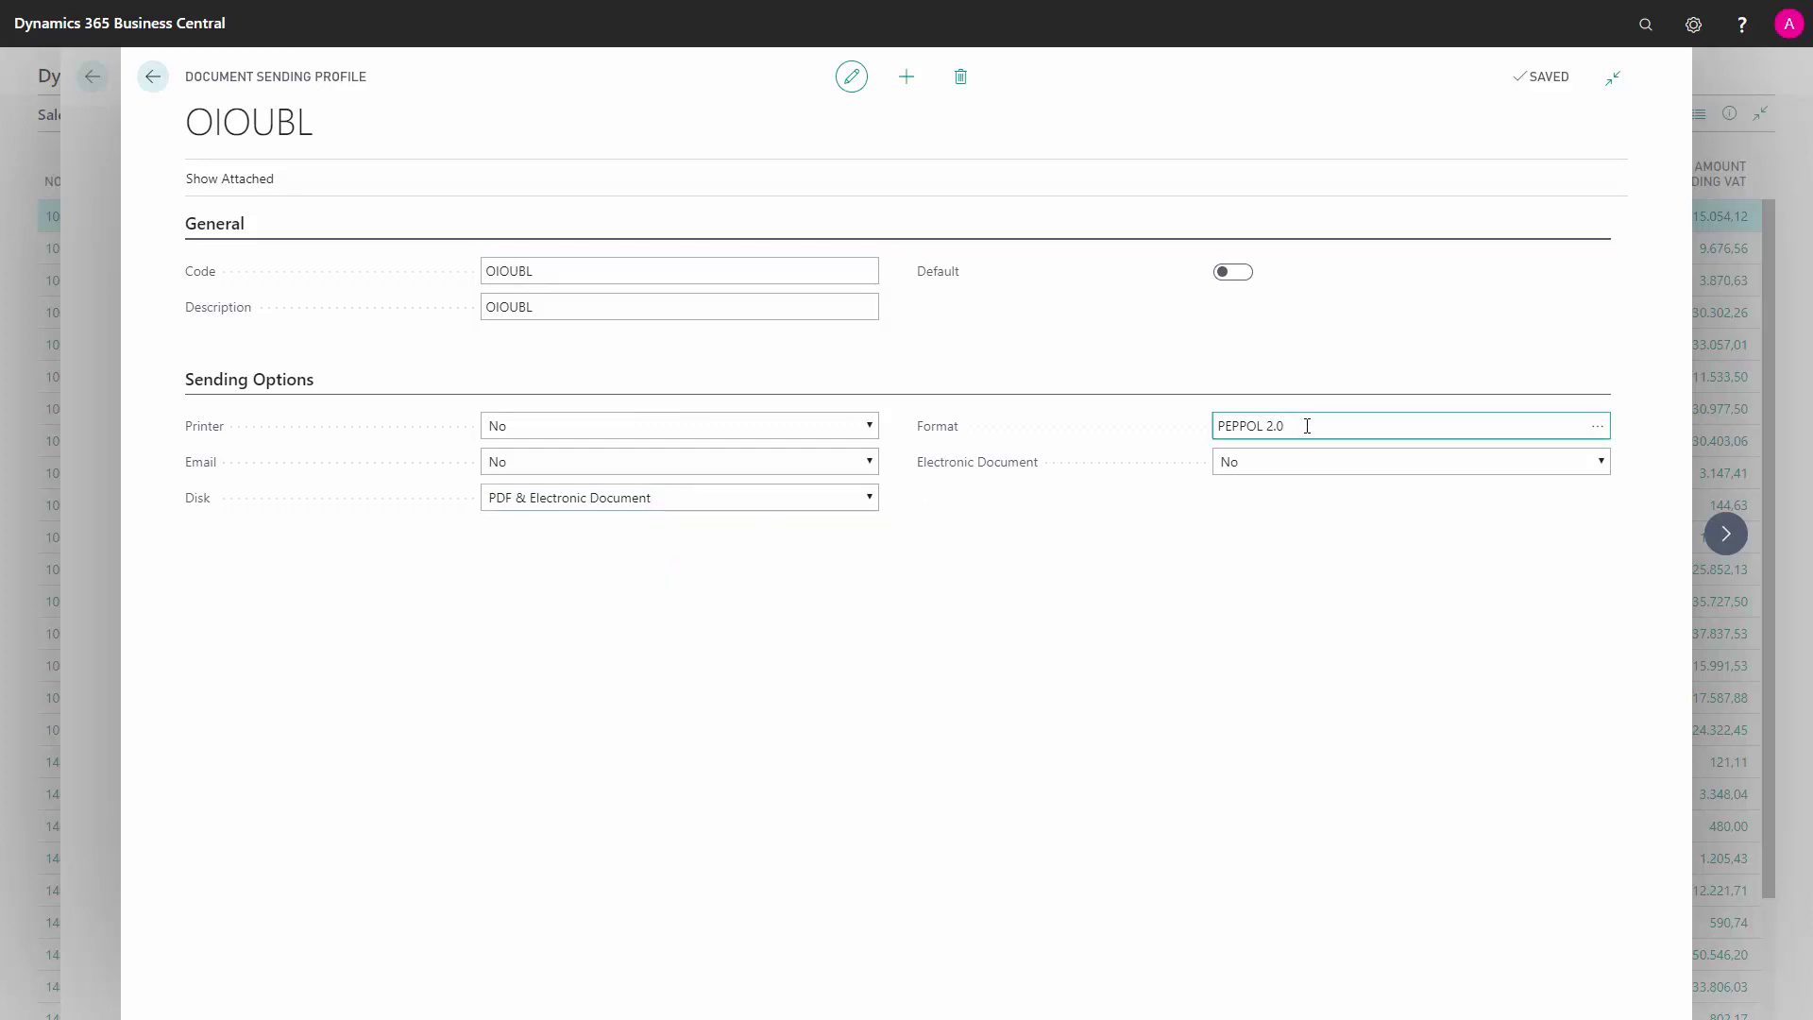
{"action": "left_click", "coordinate": [1597, 428]}
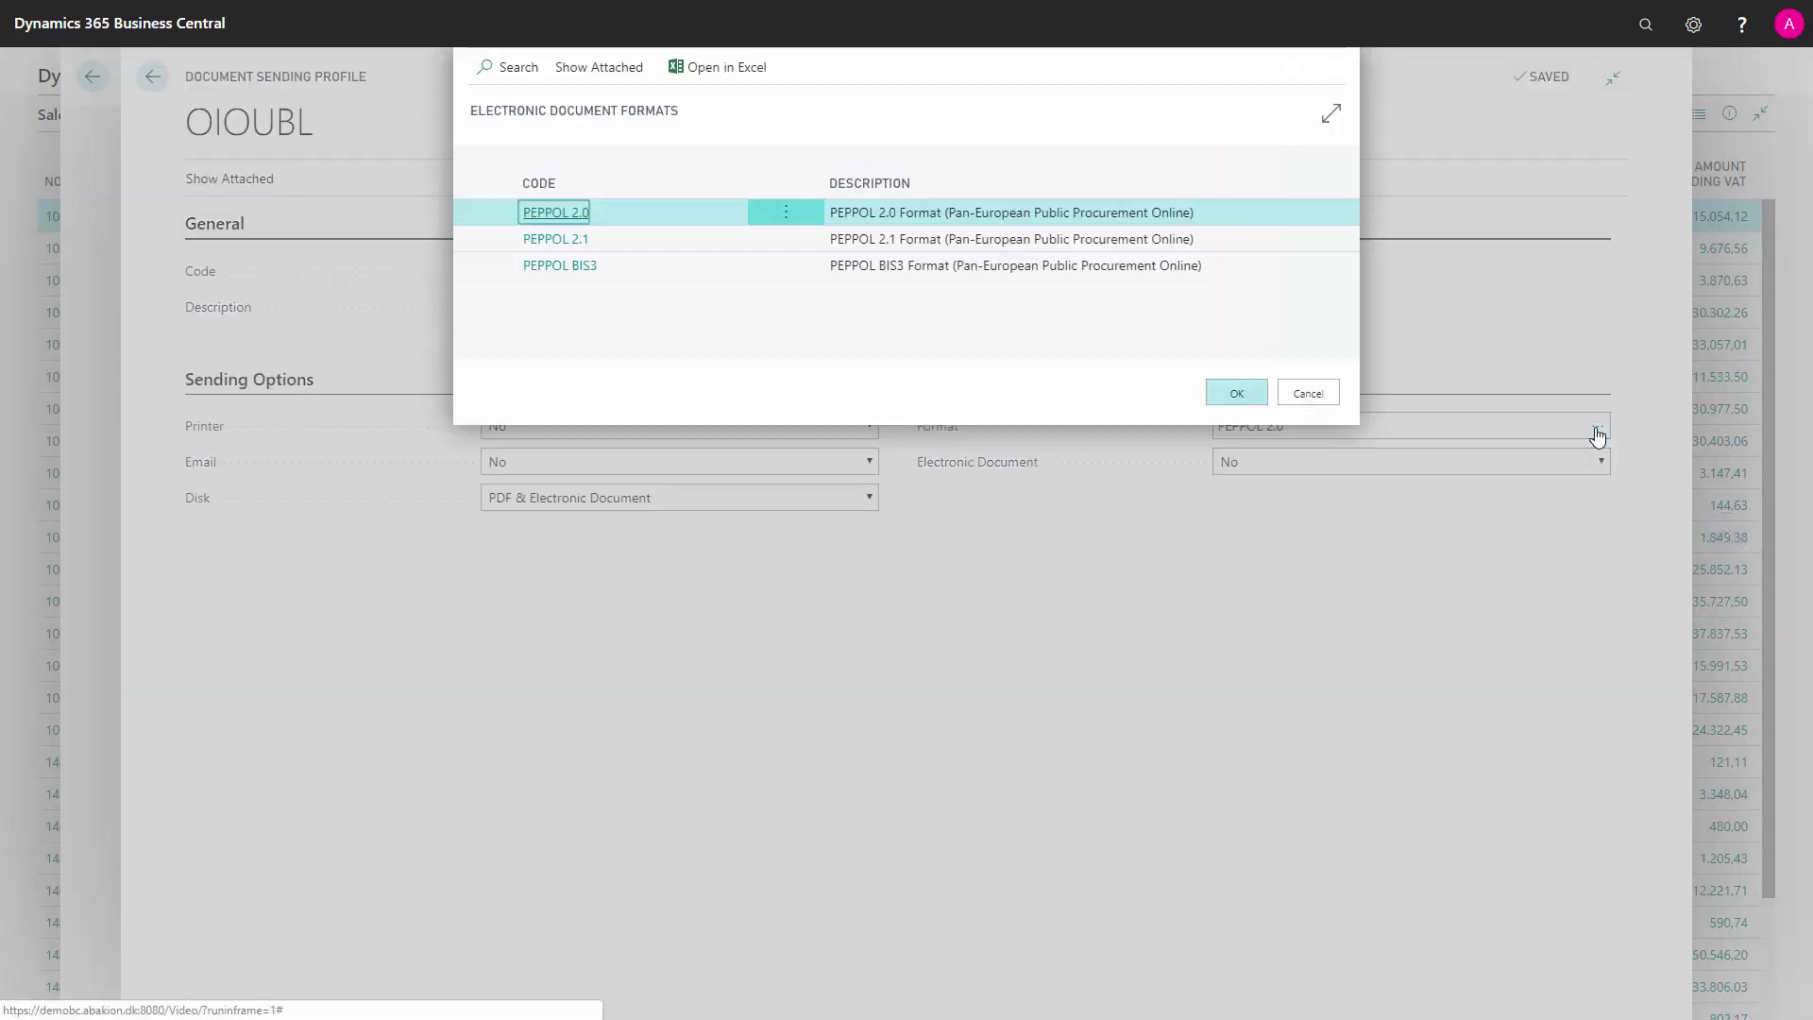
{"action": "left_click", "coordinate": [1315, 394]}
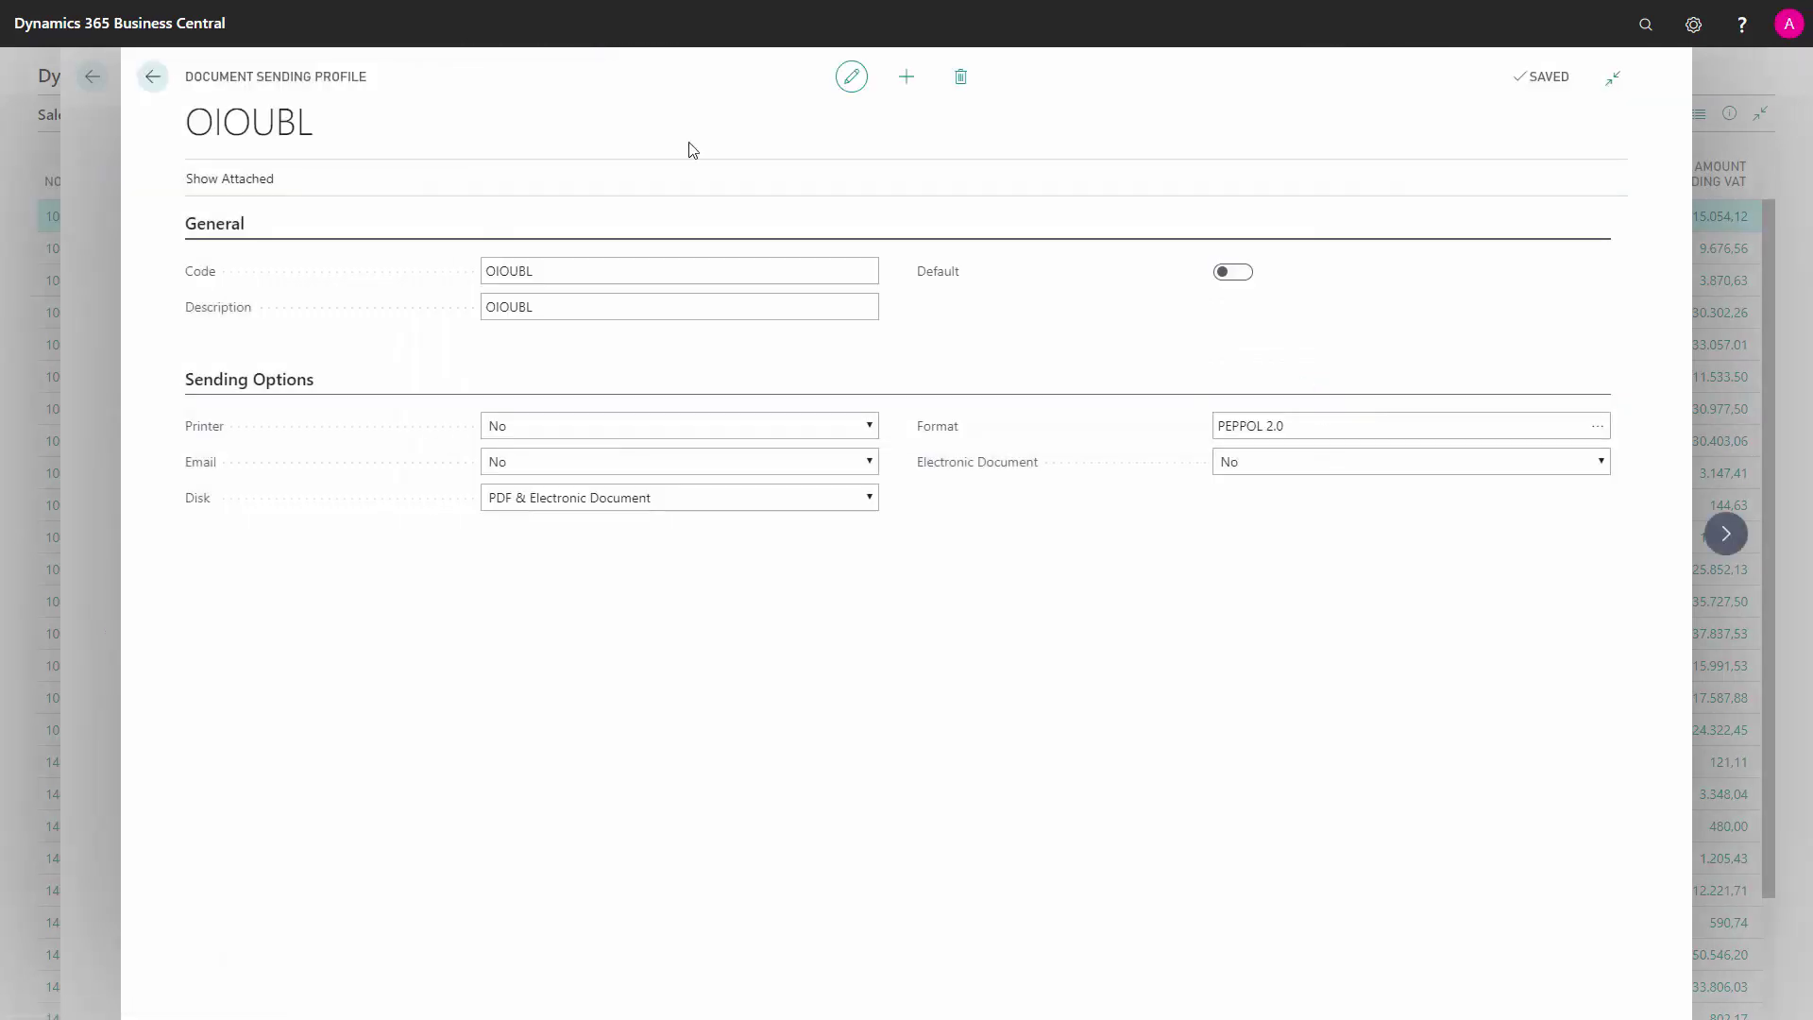
{"action": "left_click", "coordinate": [153, 79]}
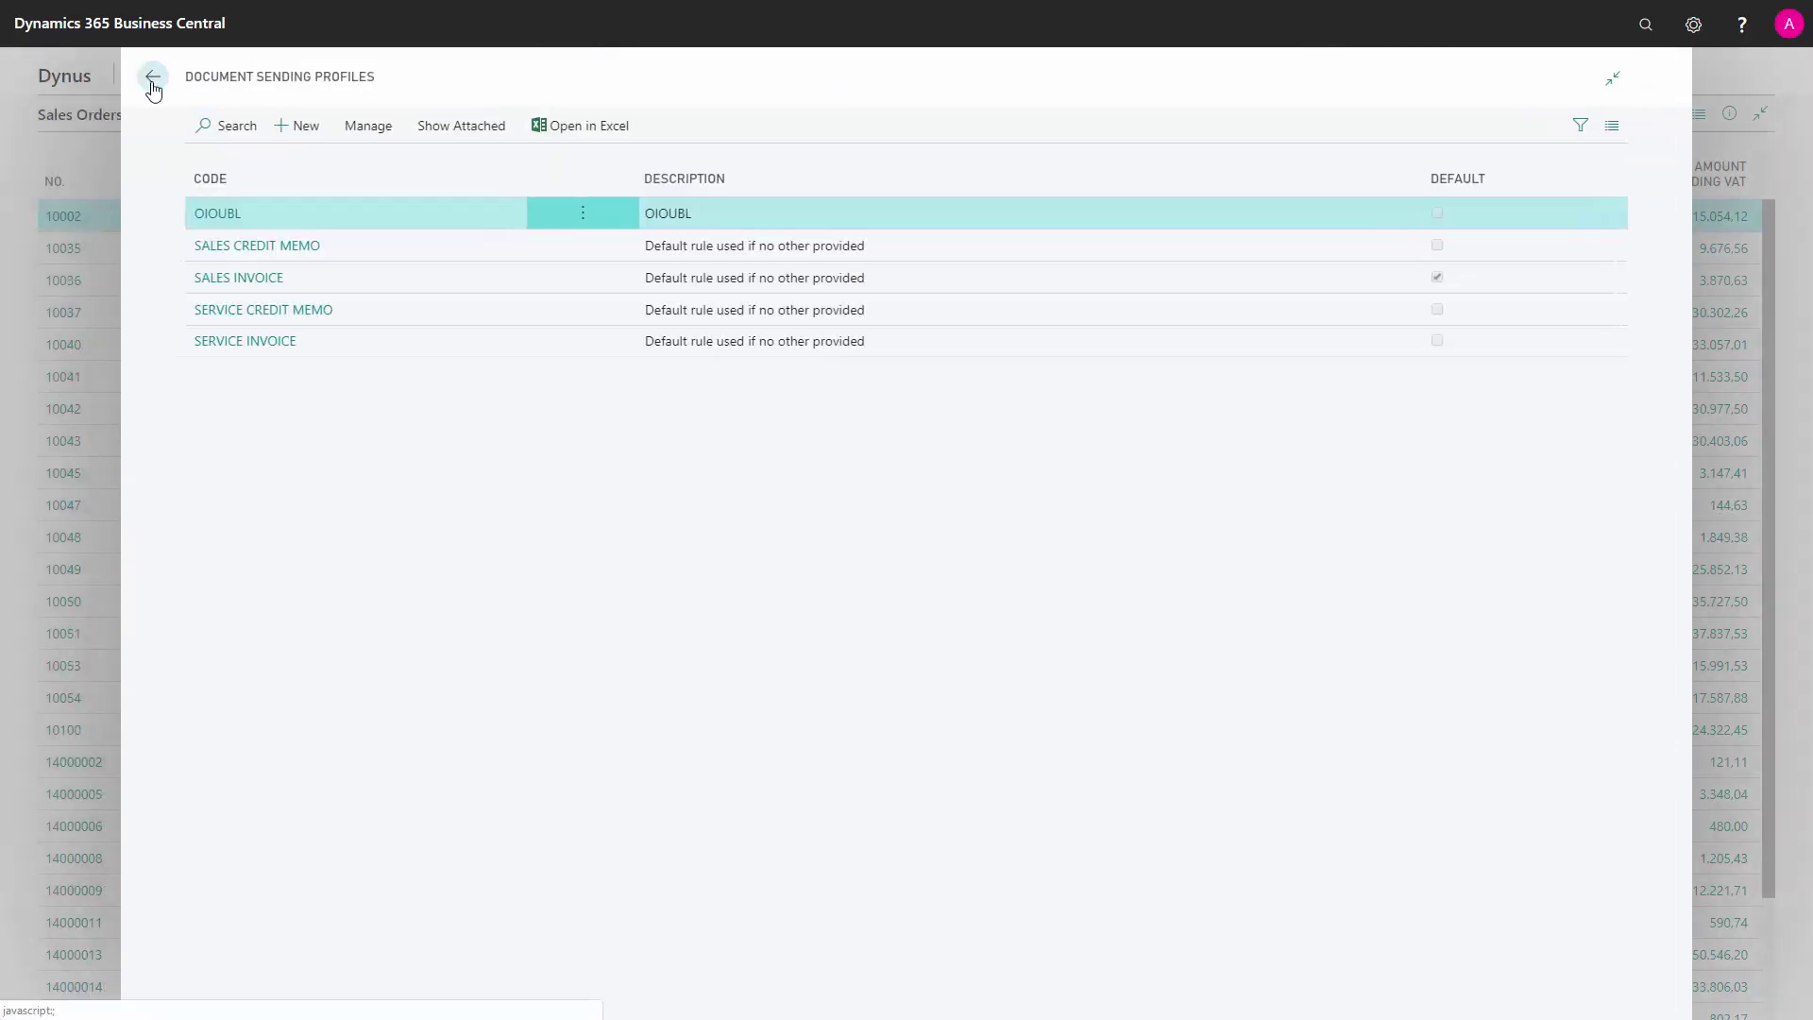
- Open customer 52000 Future Bikes Copenhagen from the Customers list
{"action": "left_click", "coordinate": [147, 79]}
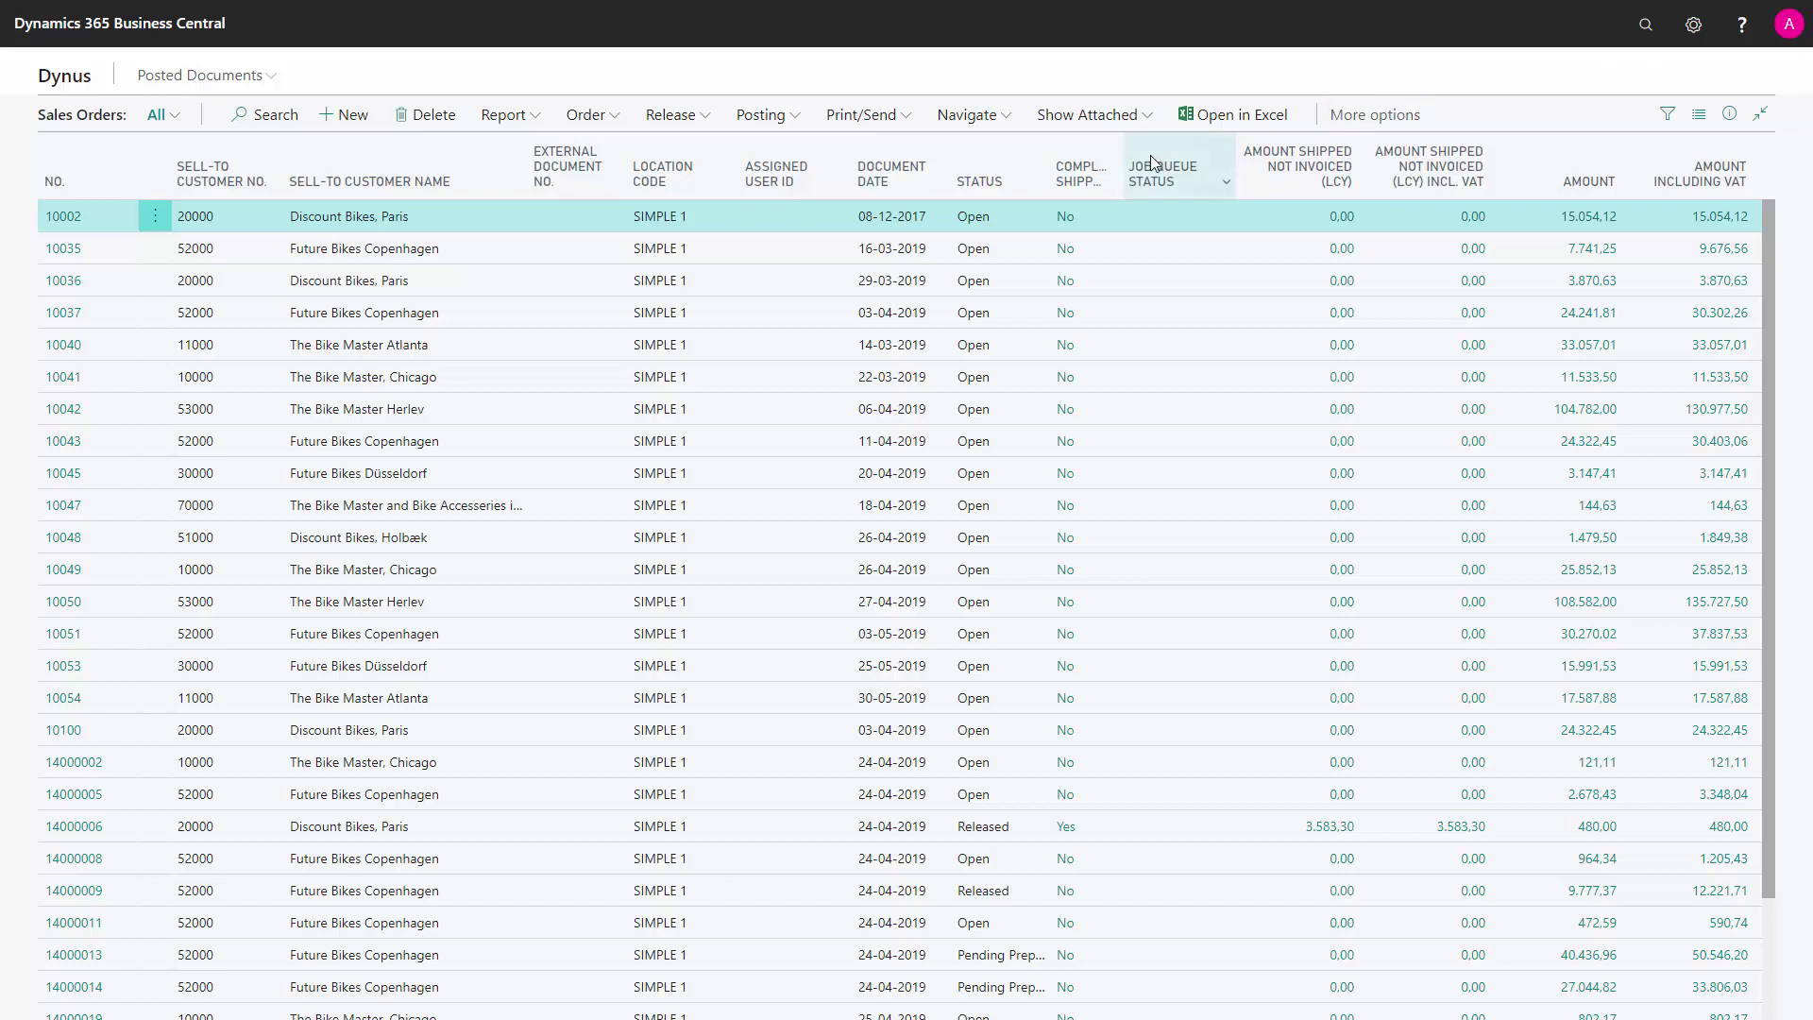
{"action": "left_click", "coordinate": [1648, 31]}
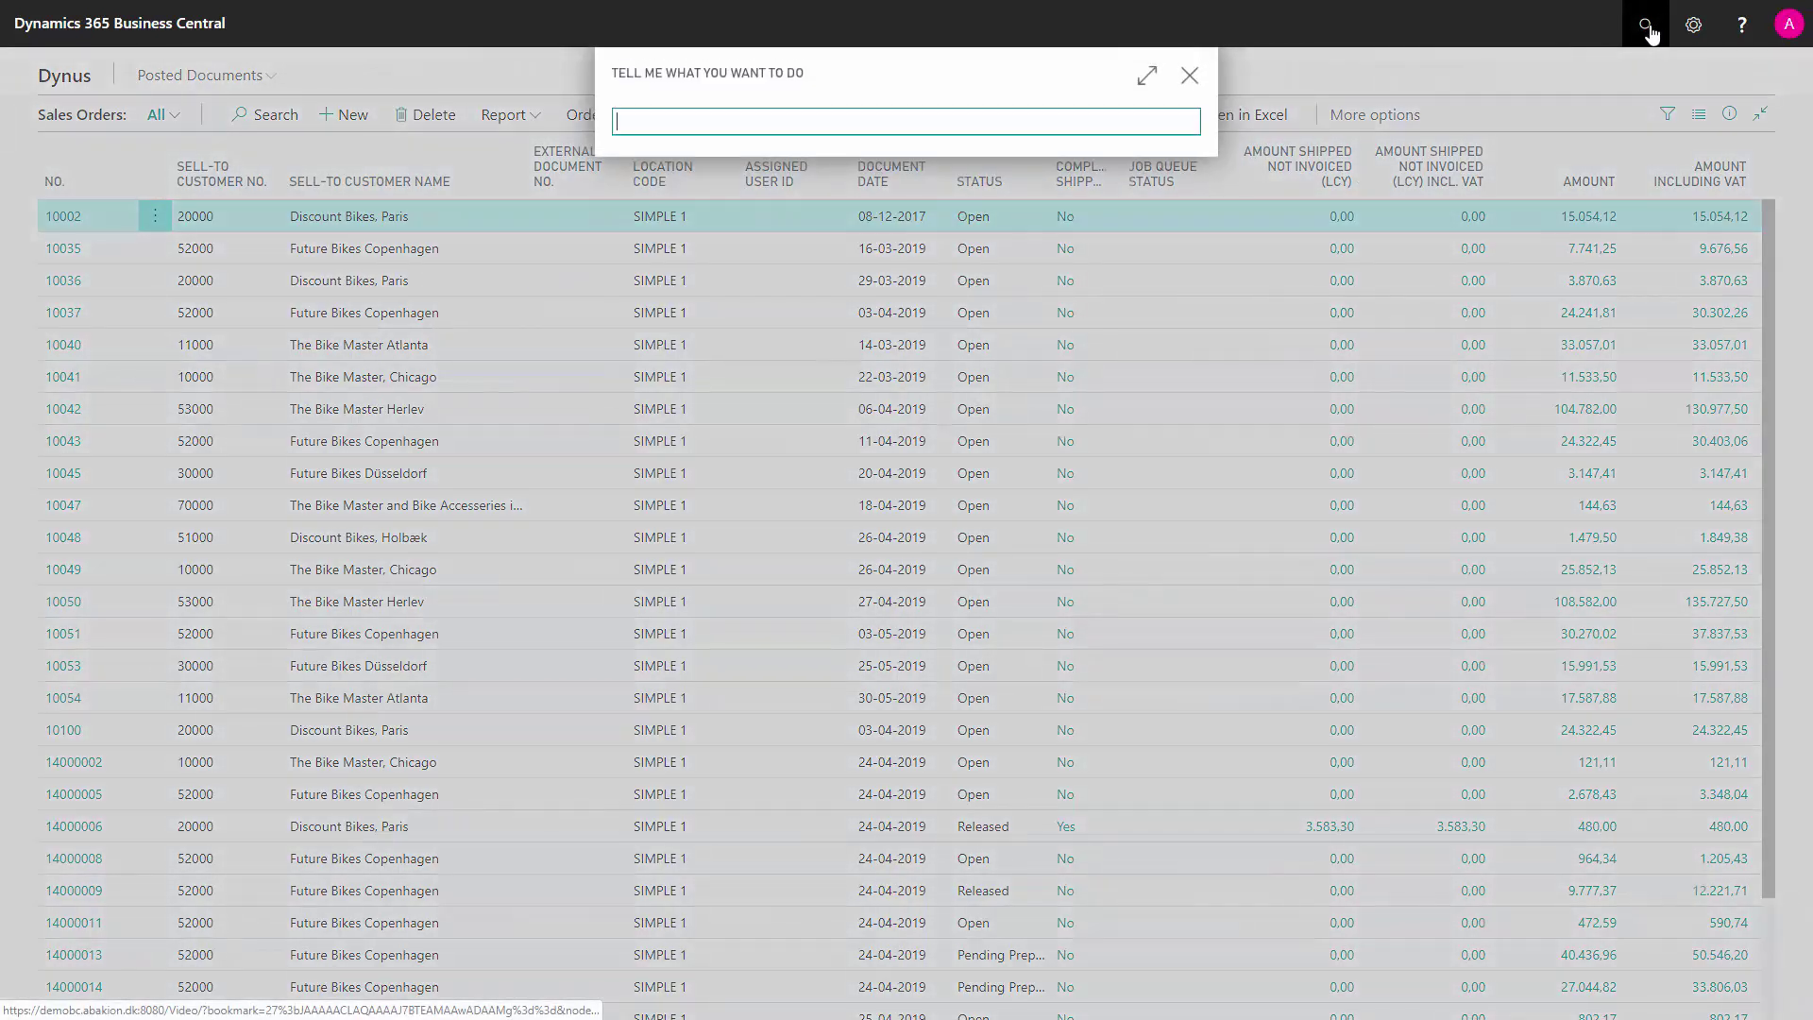
{"action": "type", "text": "customer"}
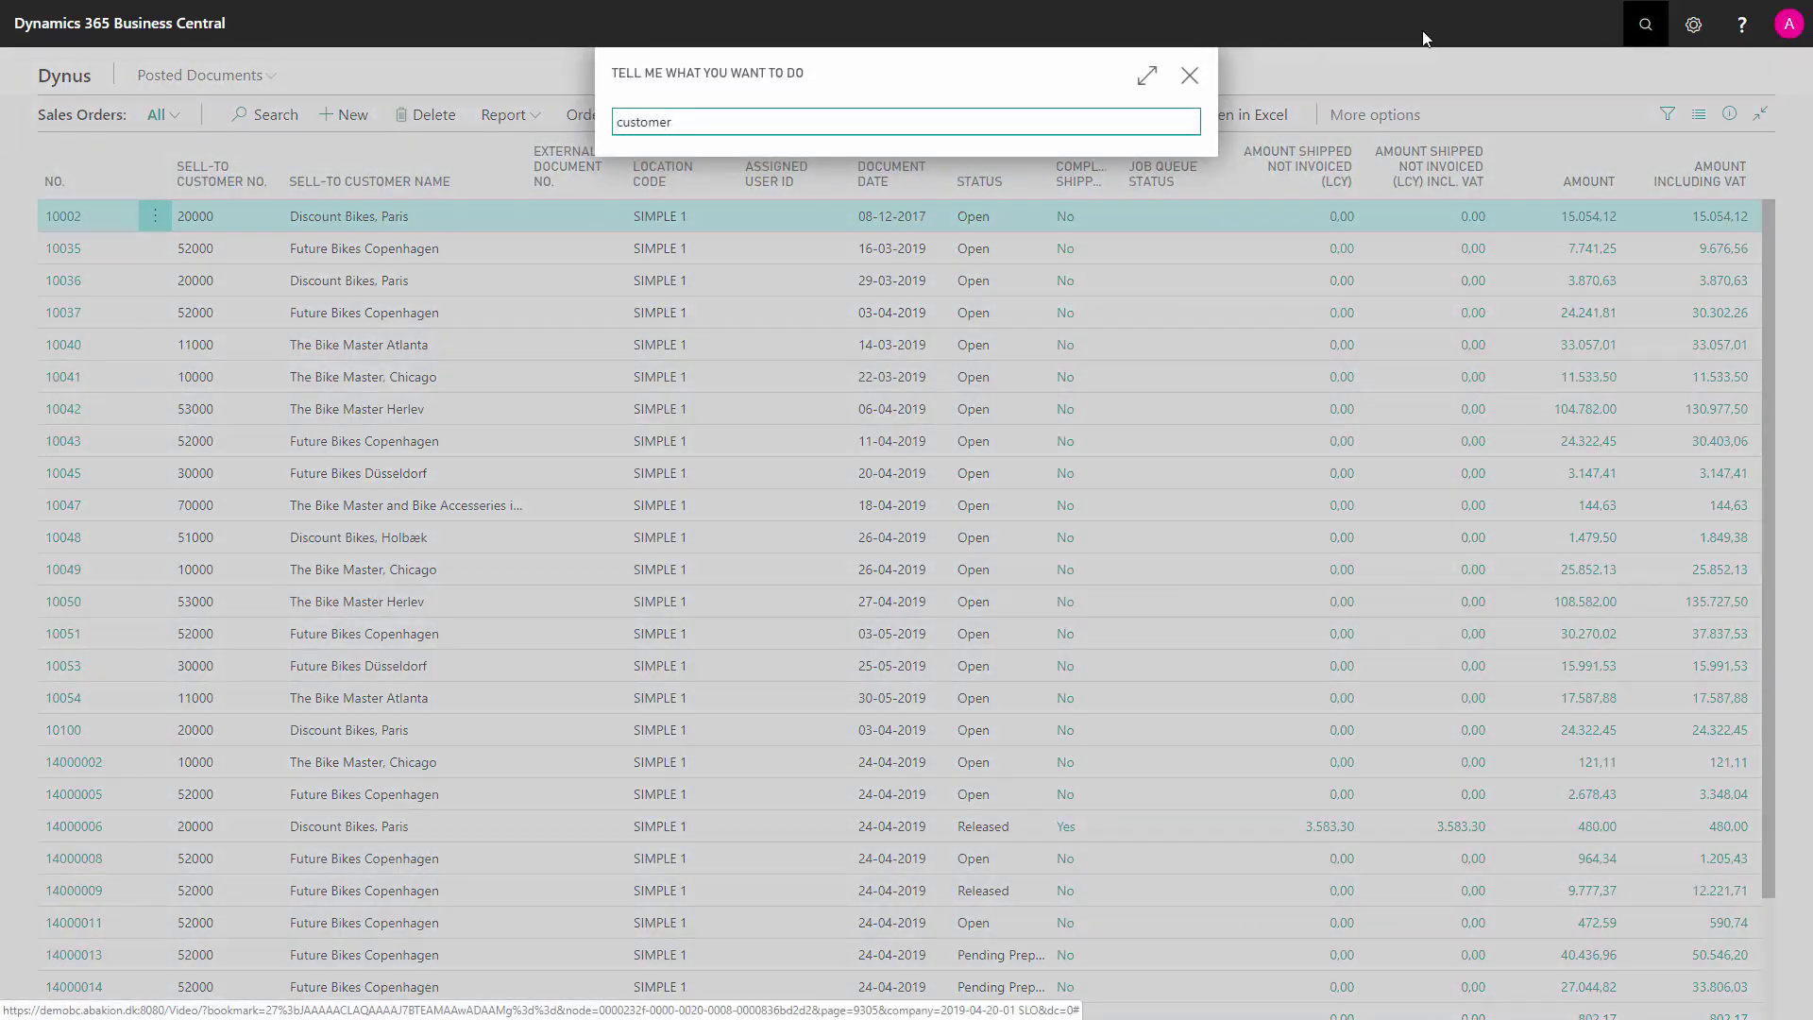
{"action": "left_click", "coordinate": [687, 204]}
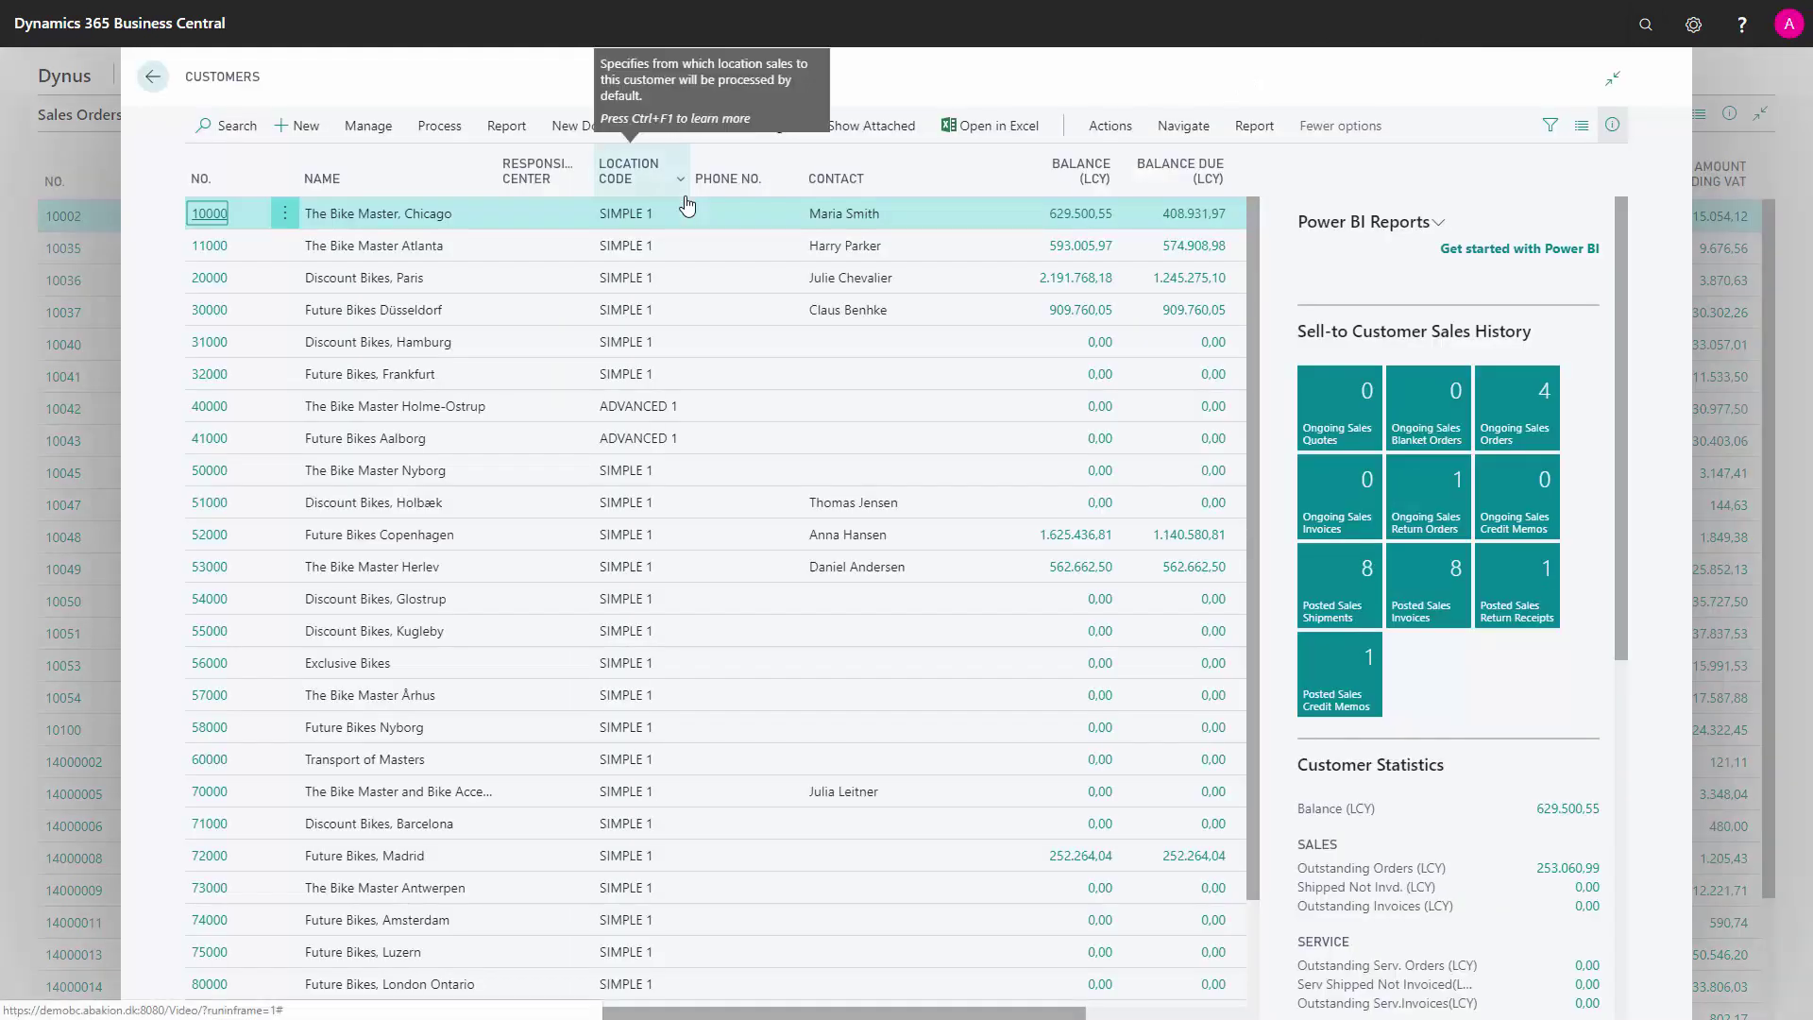
{"action": "left_click", "coordinate": [216, 534]}
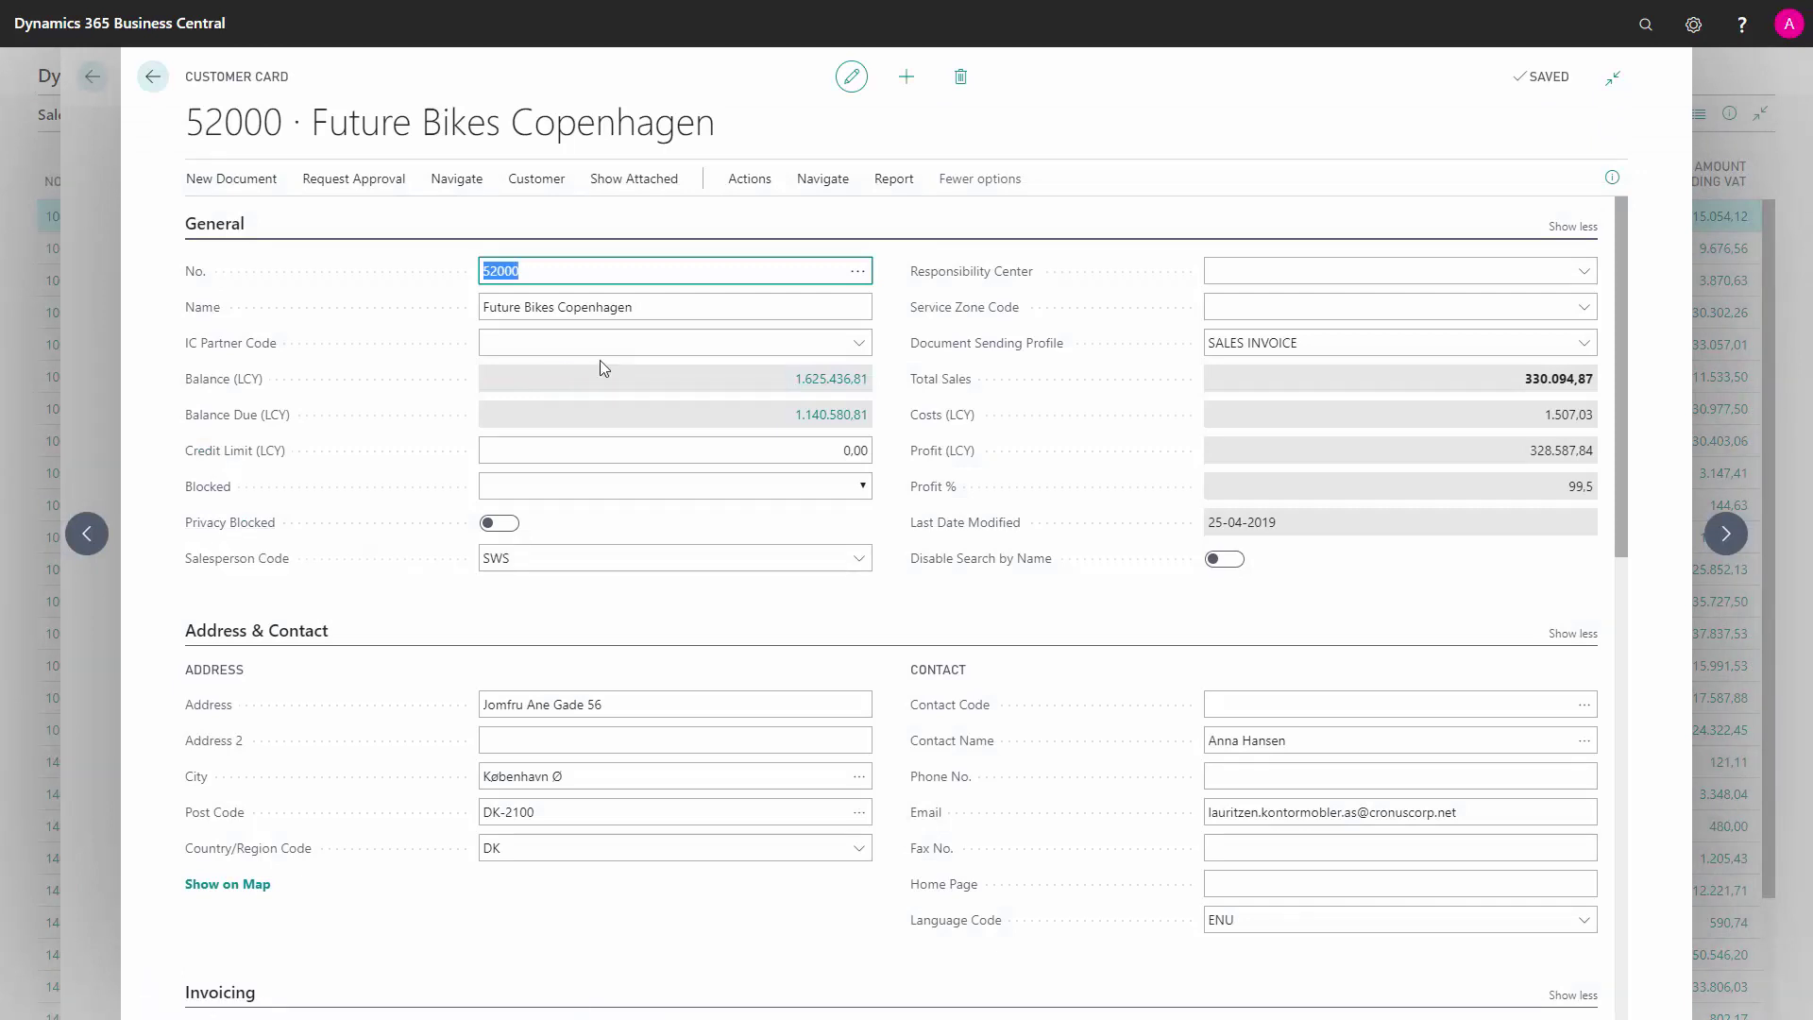
- Change the customer's Document Sending Profile from SALES INVOICE to OIOUBL
{"action": "left_click", "coordinate": [1346, 343]}
{"action": "left_click_drag", "start_coordinate": [1321, 345], "coordinate": [1175, 354]}
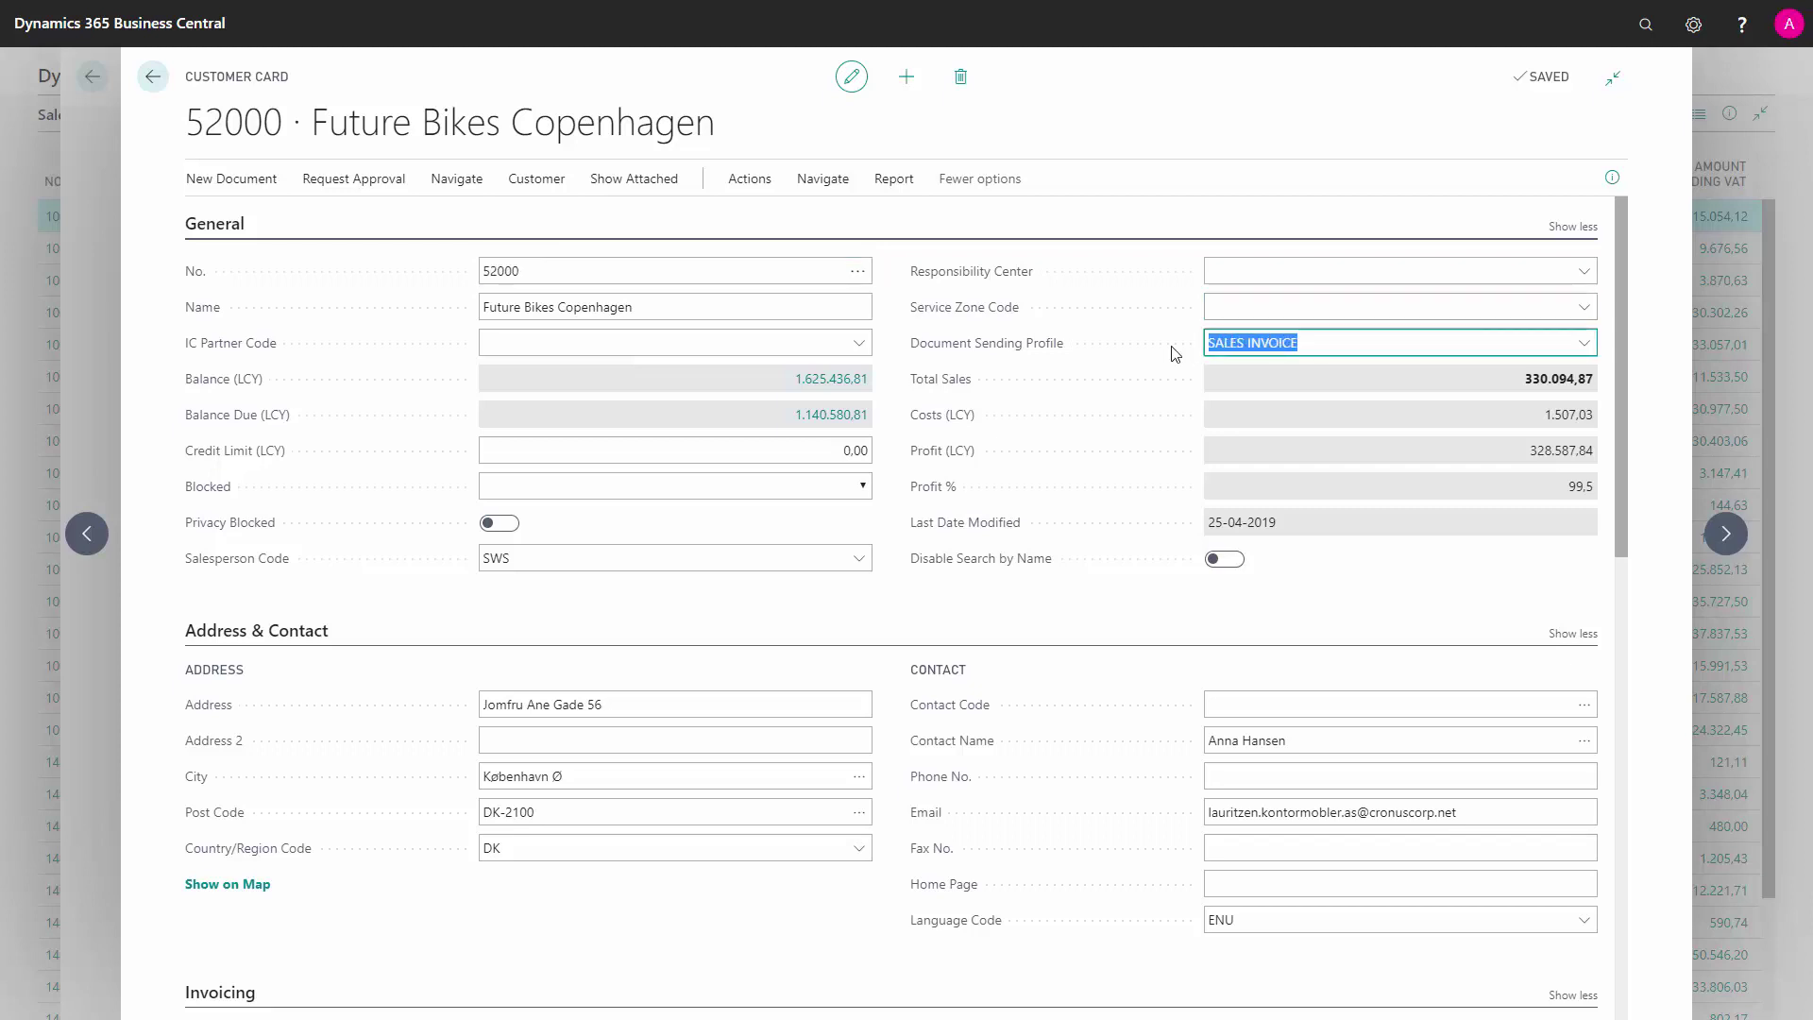
{"action": "left_click", "coordinate": [1584, 348]}
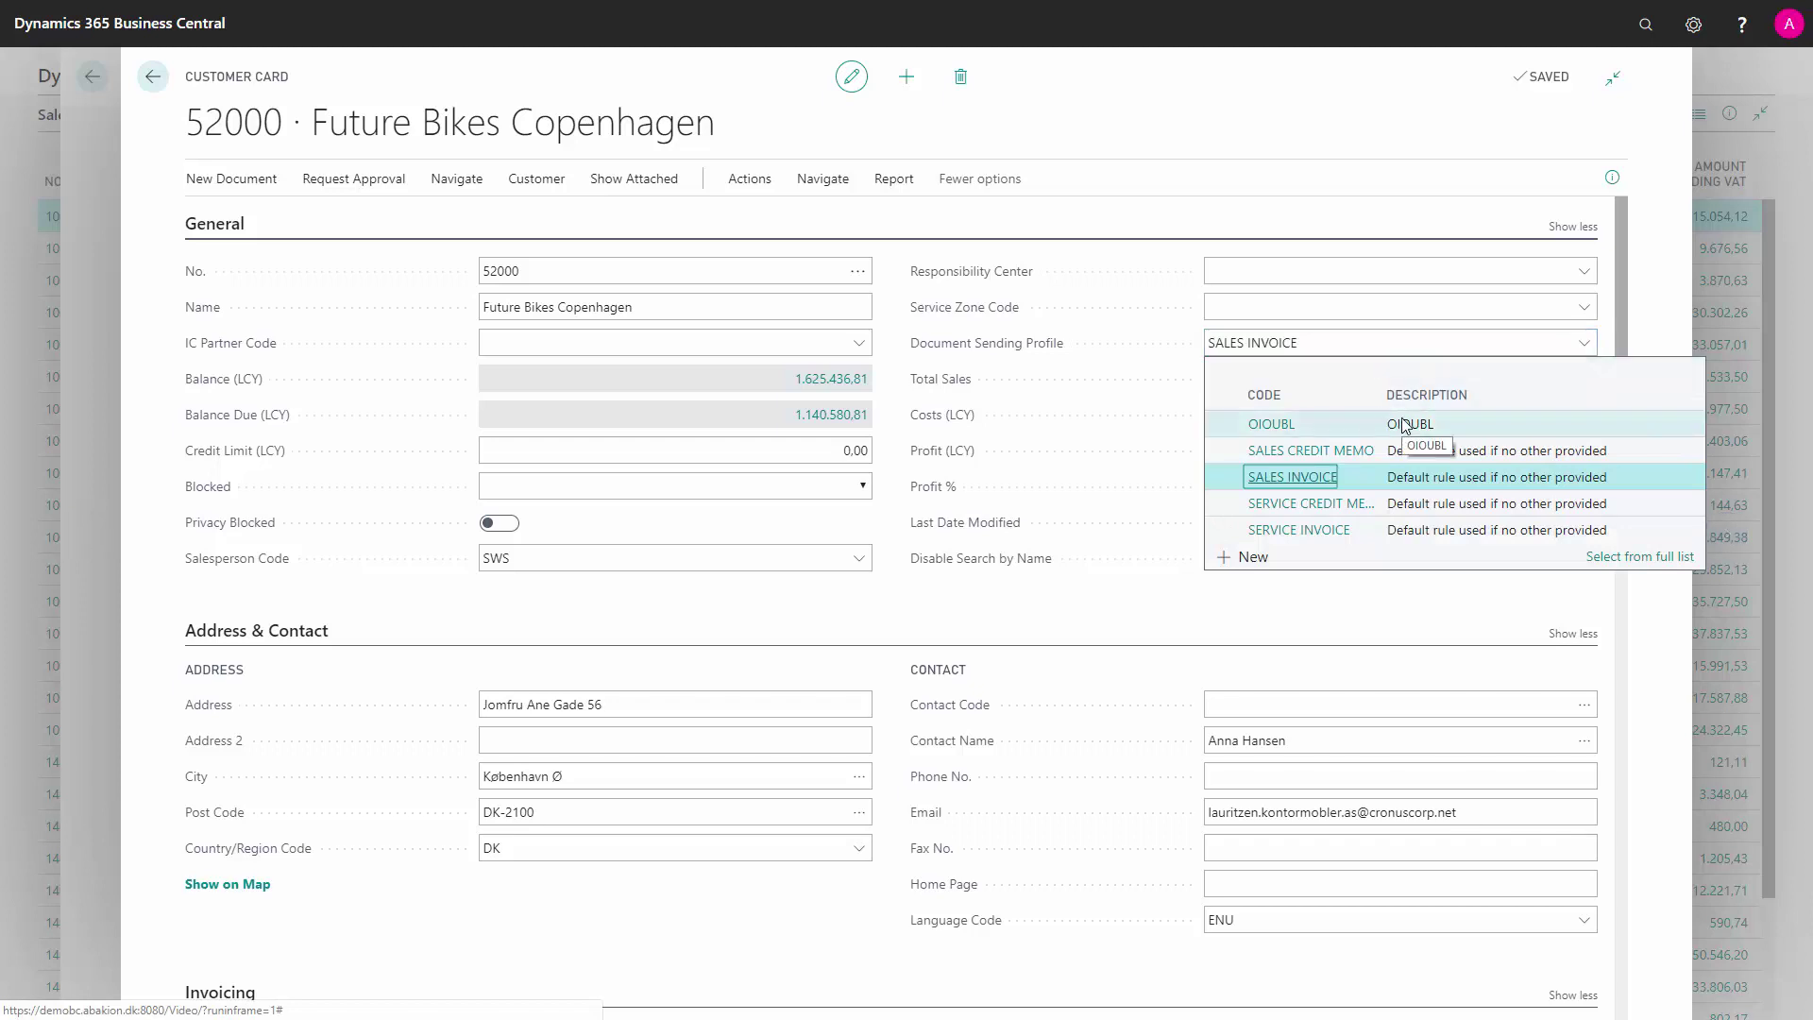
{"action": "left_click", "coordinate": [1405, 425]}
{"action": "left_click", "coordinate": [1281, 309]}
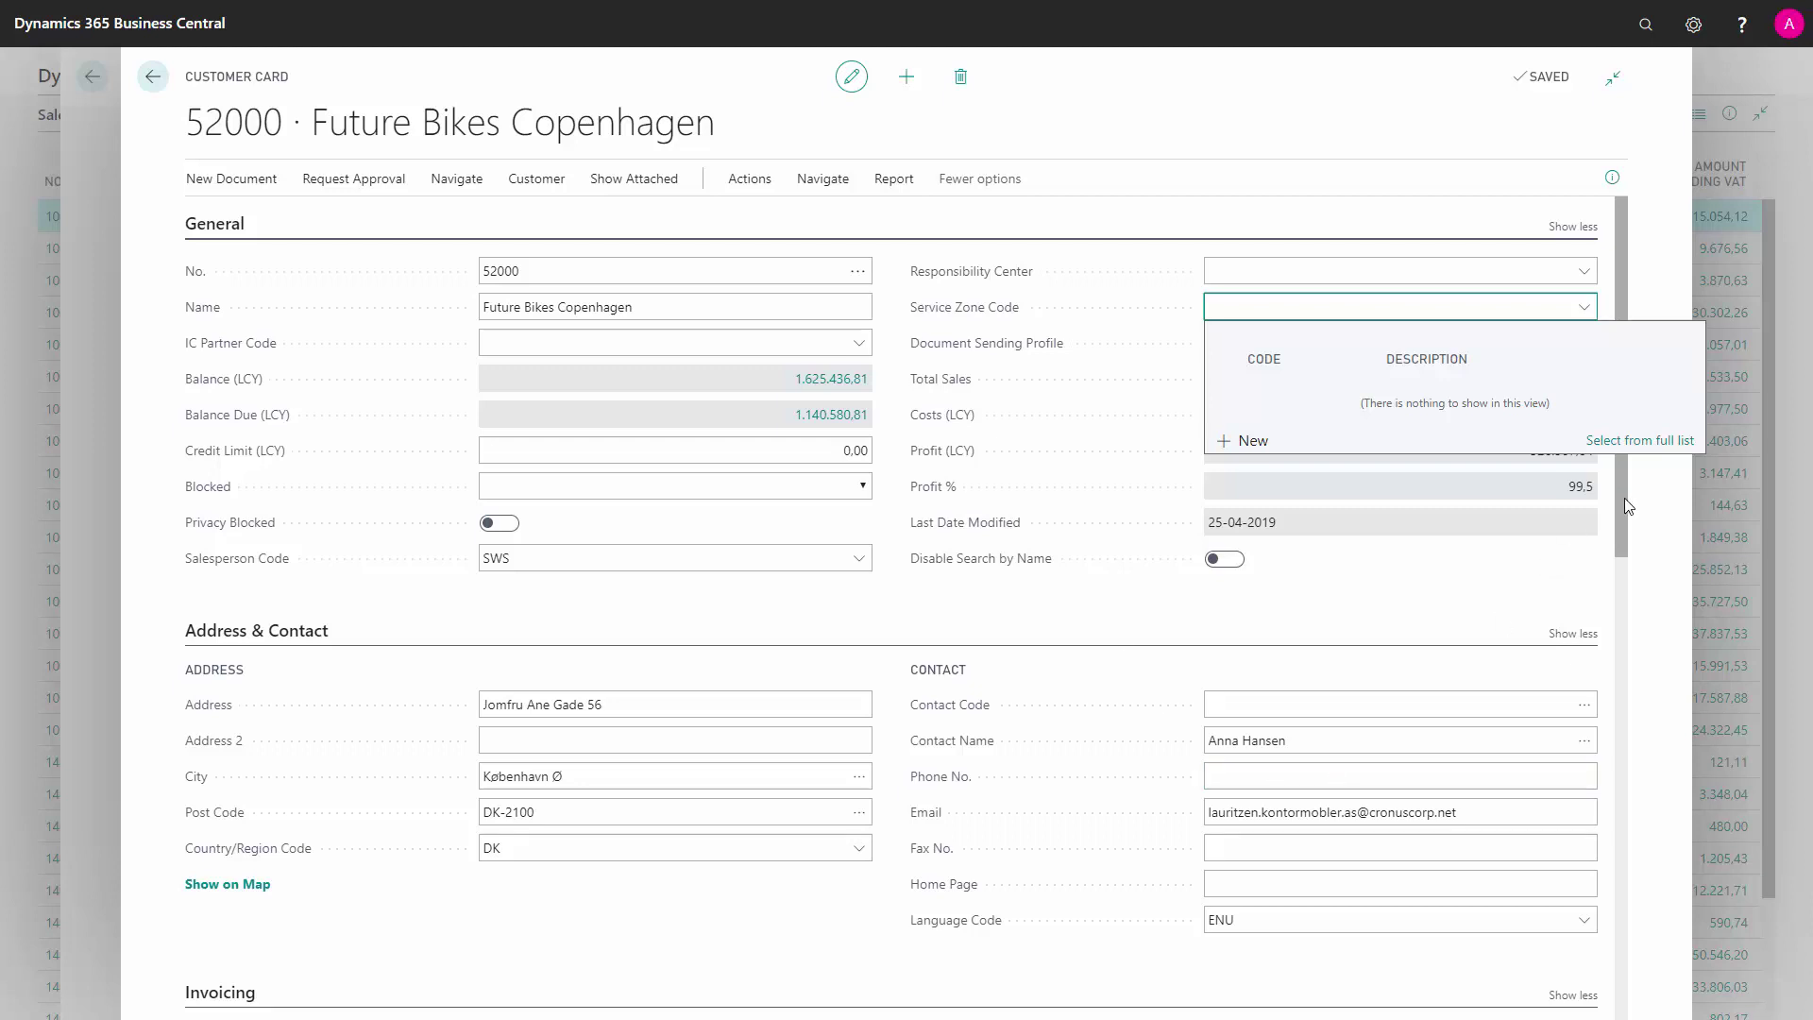
{"action": "left_click_drag", "start_coordinate": [1624, 497], "coordinate": [1615, 609]}
{"action": "left_click", "coordinate": [597, 463]}
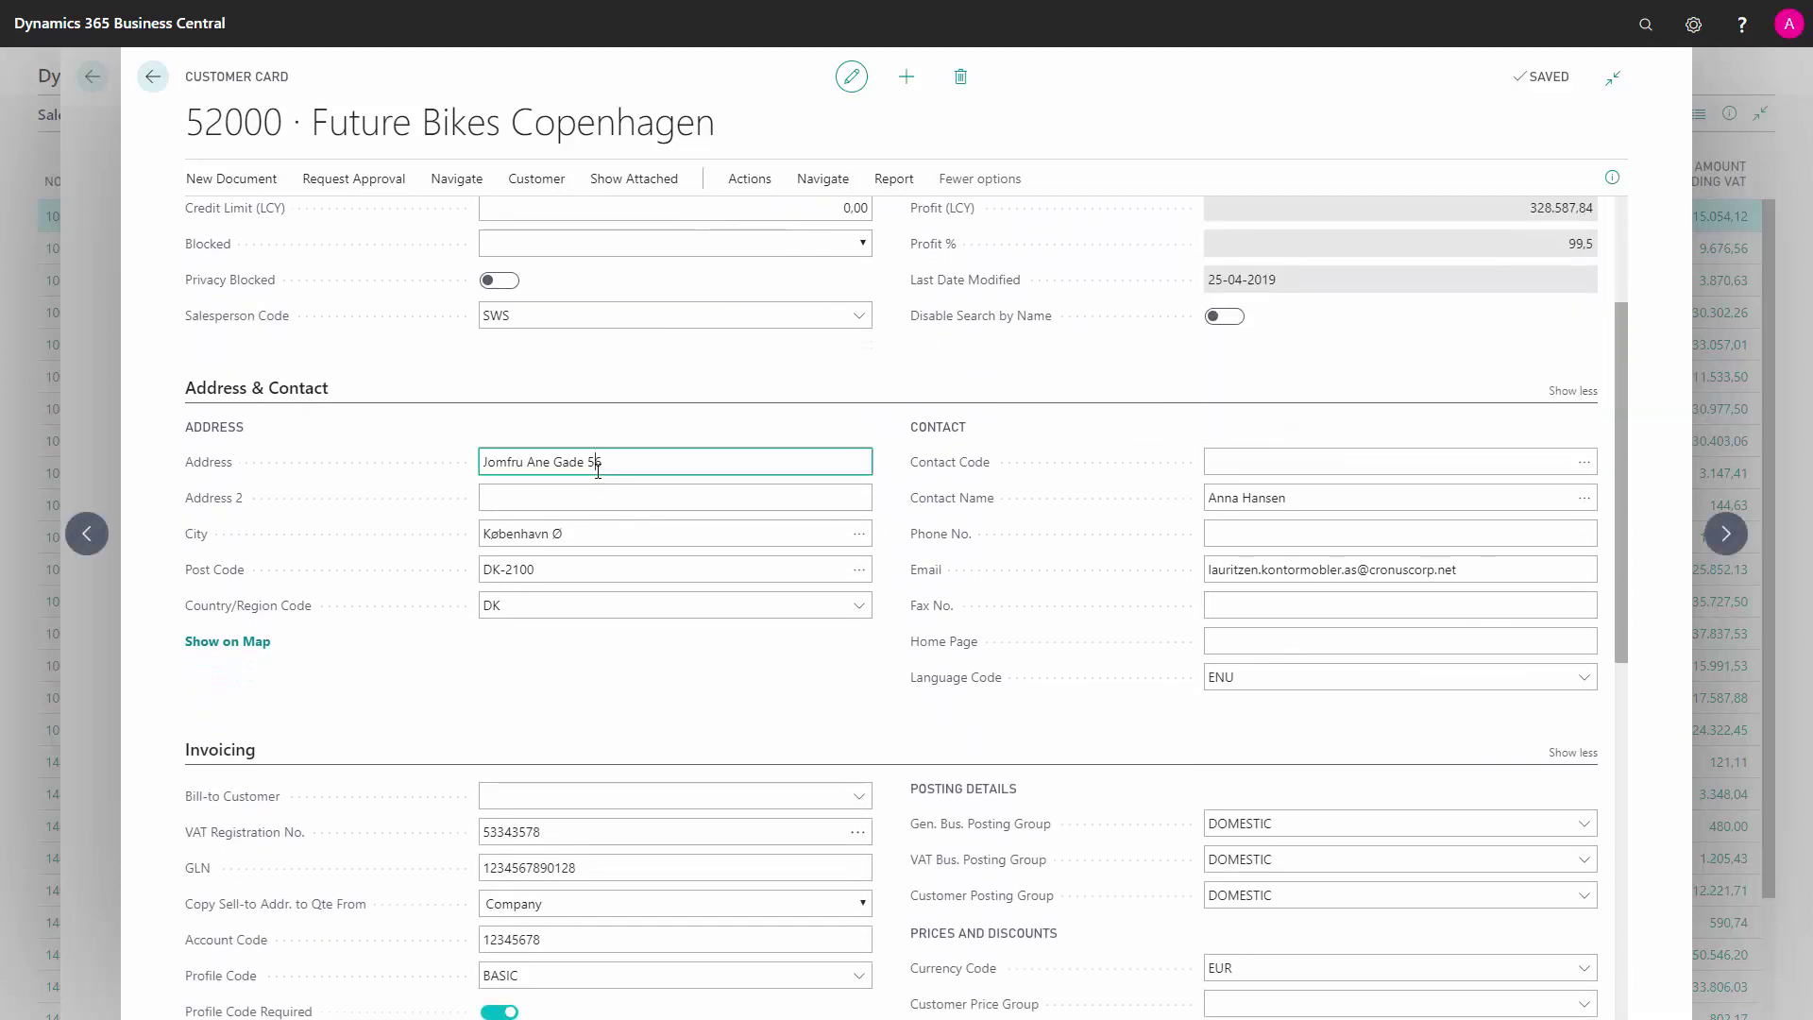
{"action": "left_click", "coordinate": [521, 604]}
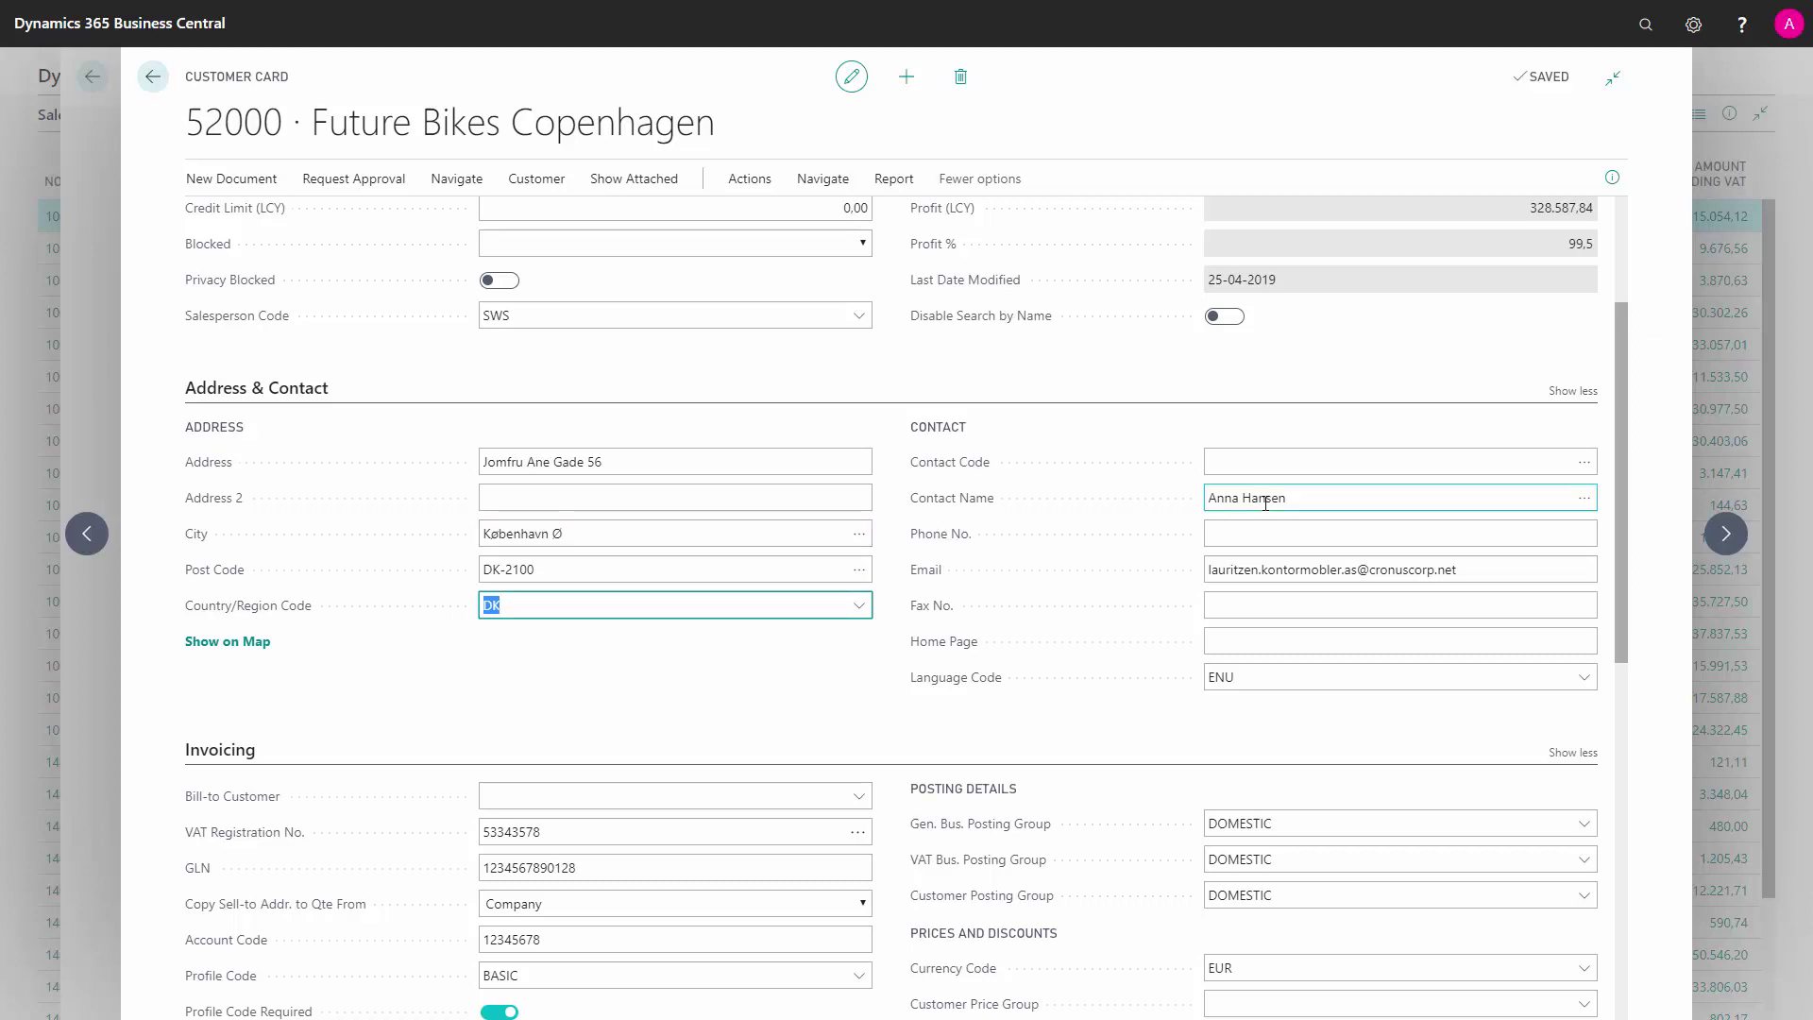
{"action": "left_click", "coordinate": [1214, 498]}
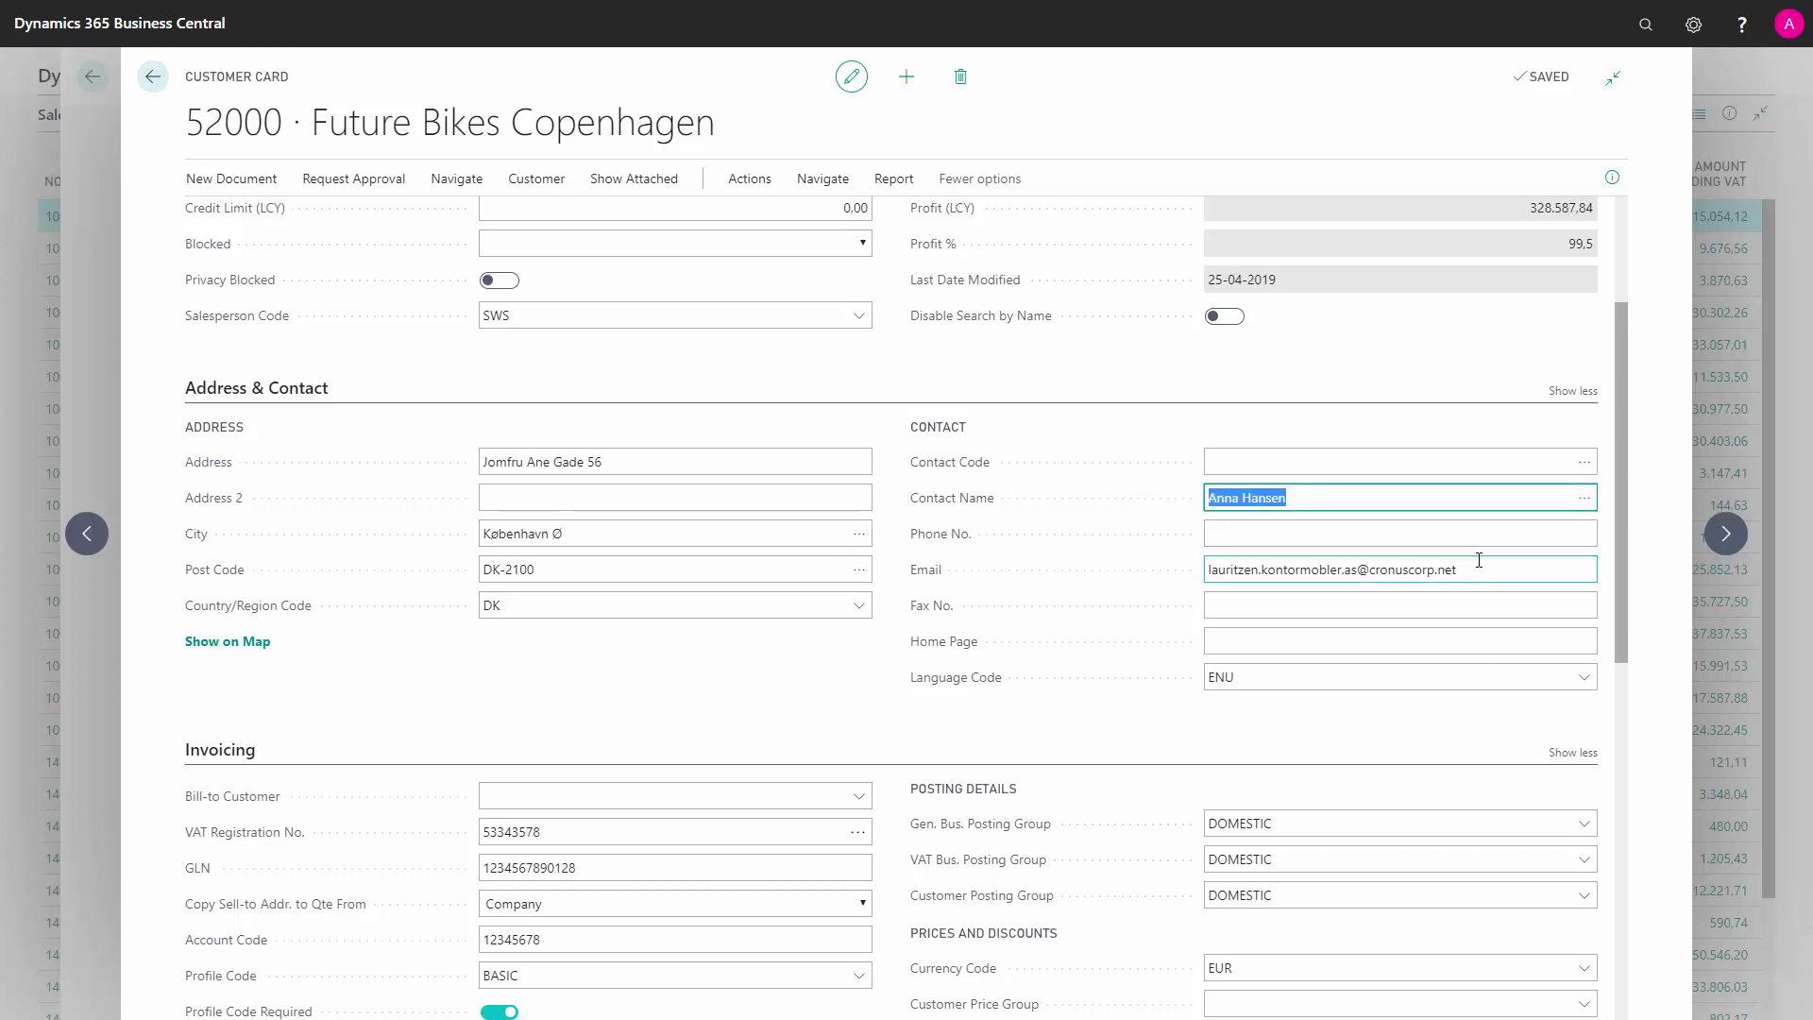
{"action": "left_click", "coordinate": [1451, 571]}
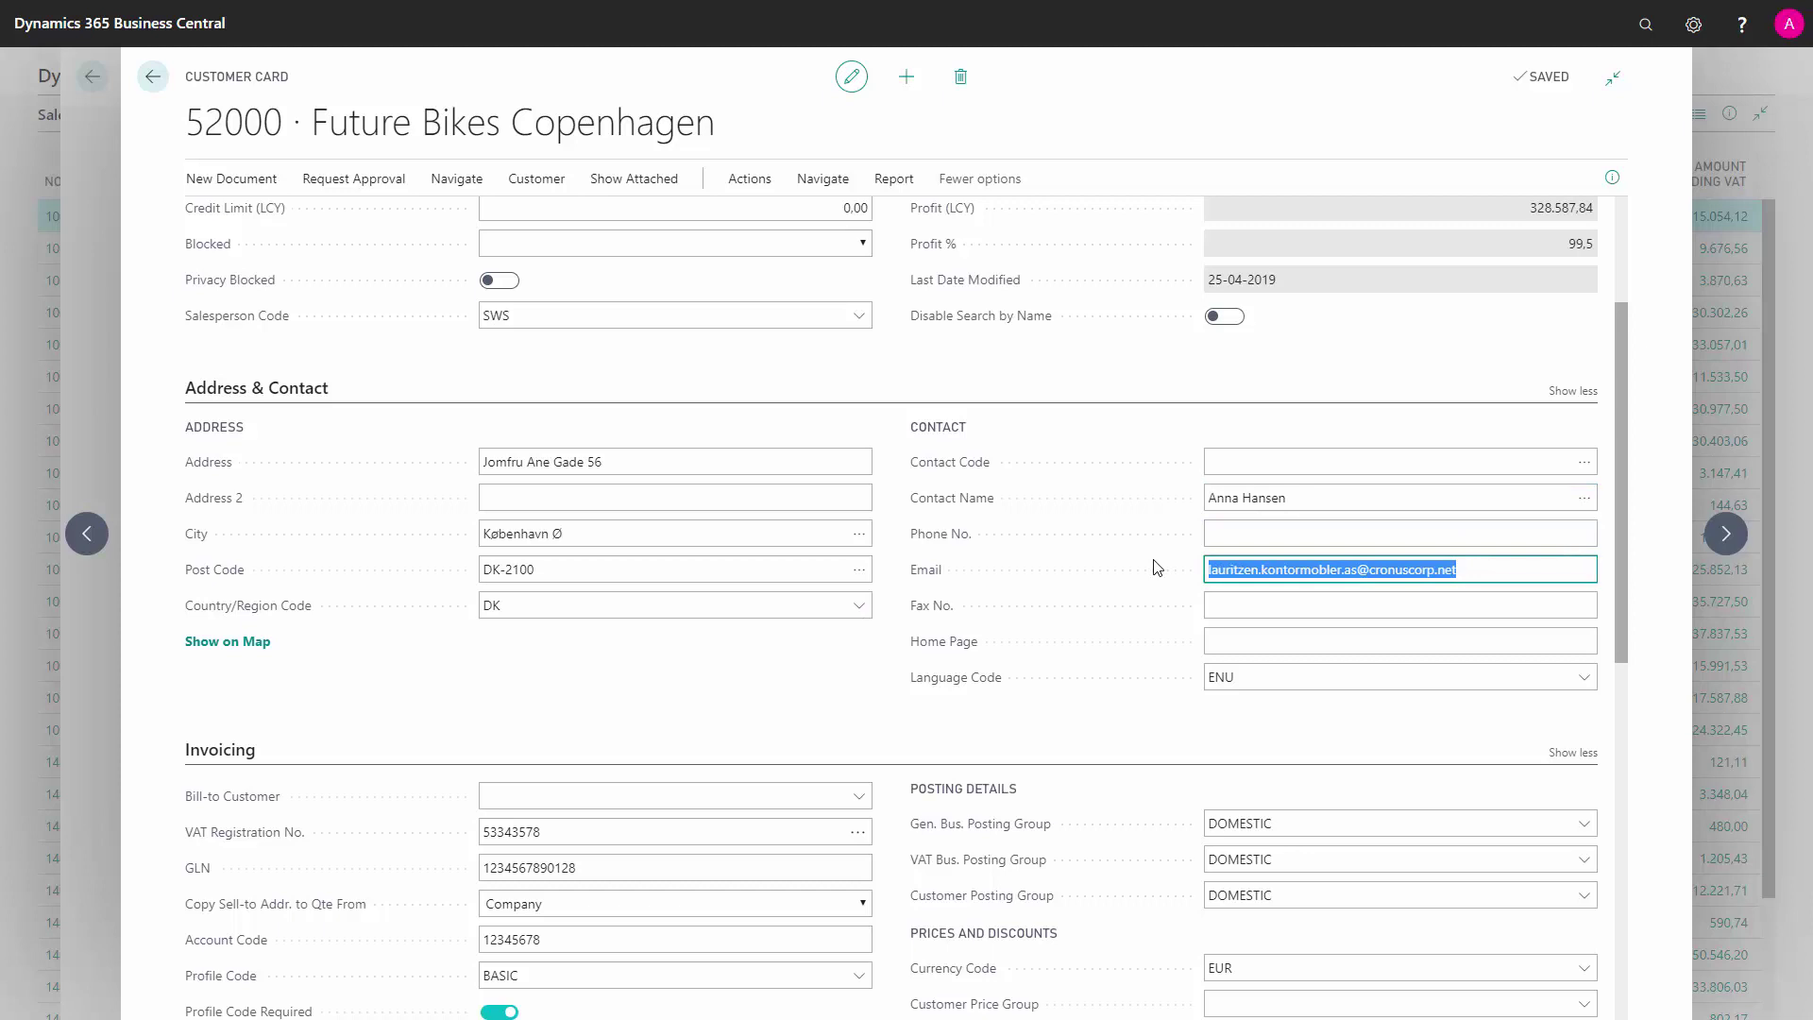
{"action": "left_click_drag", "start_coordinate": [1620, 516], "coordinate": [1620, 663]}
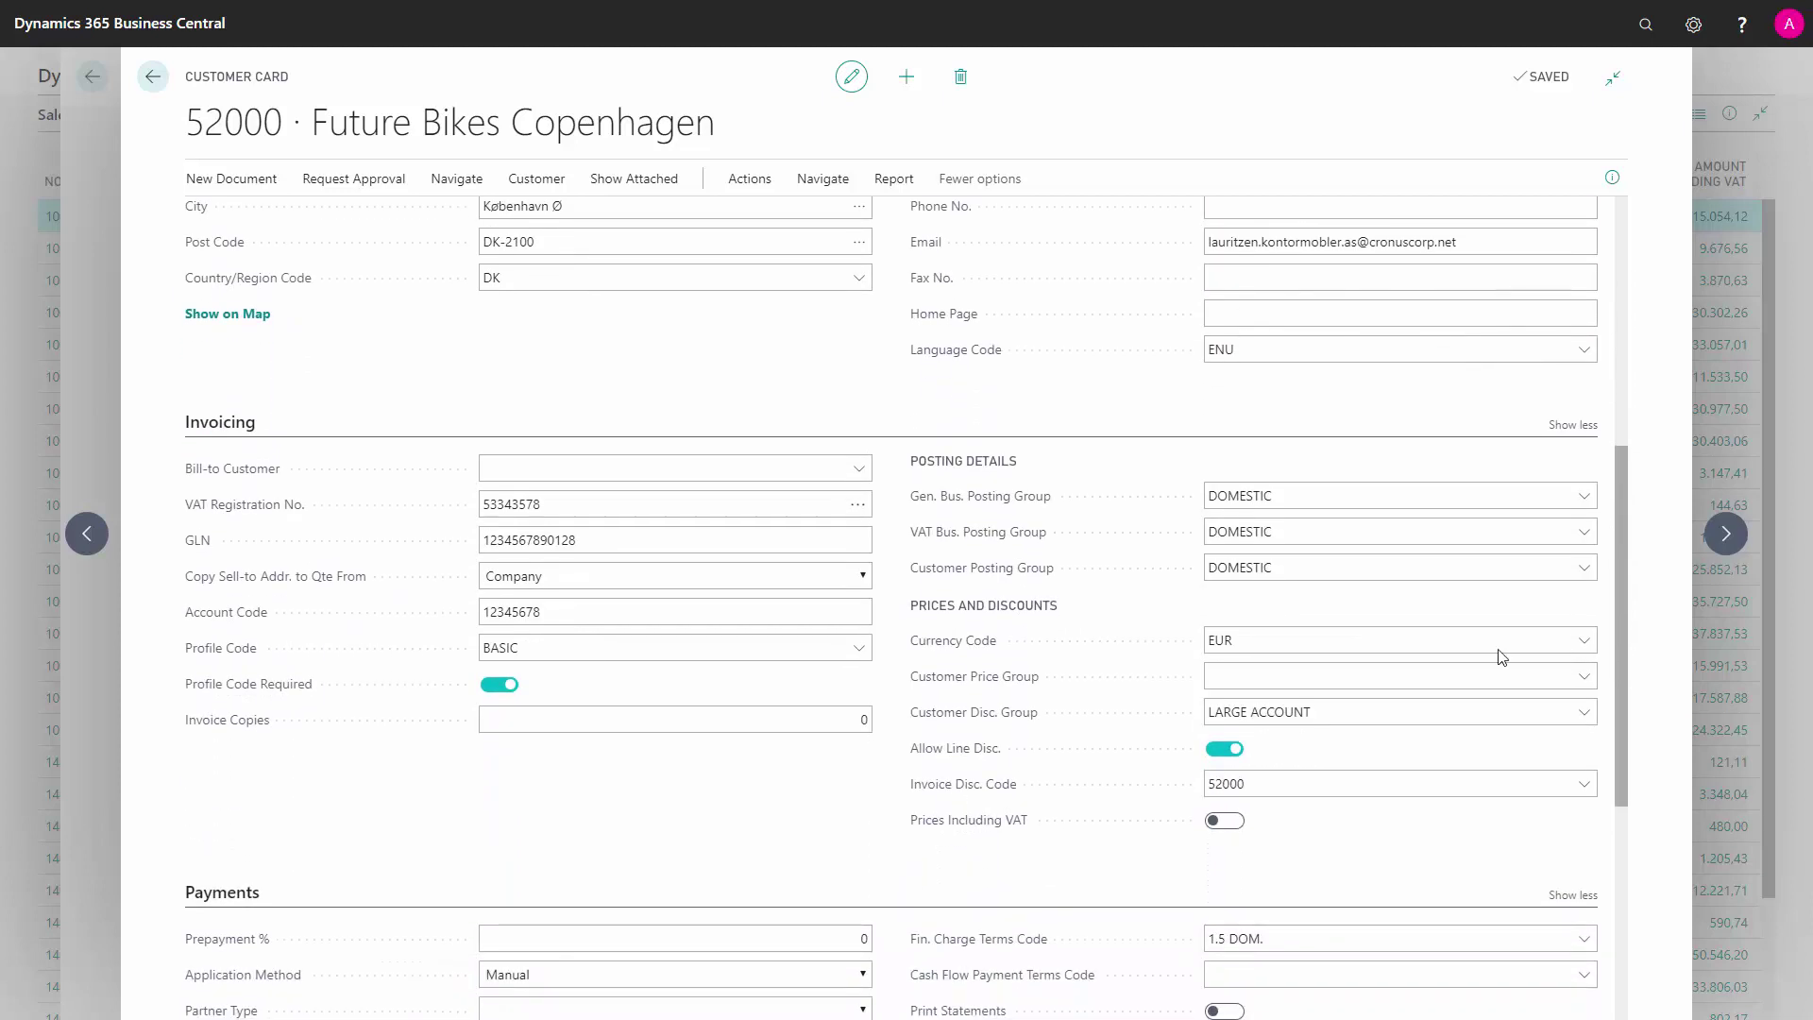
{"action": "left_click", "coordinate": [628, 541]}
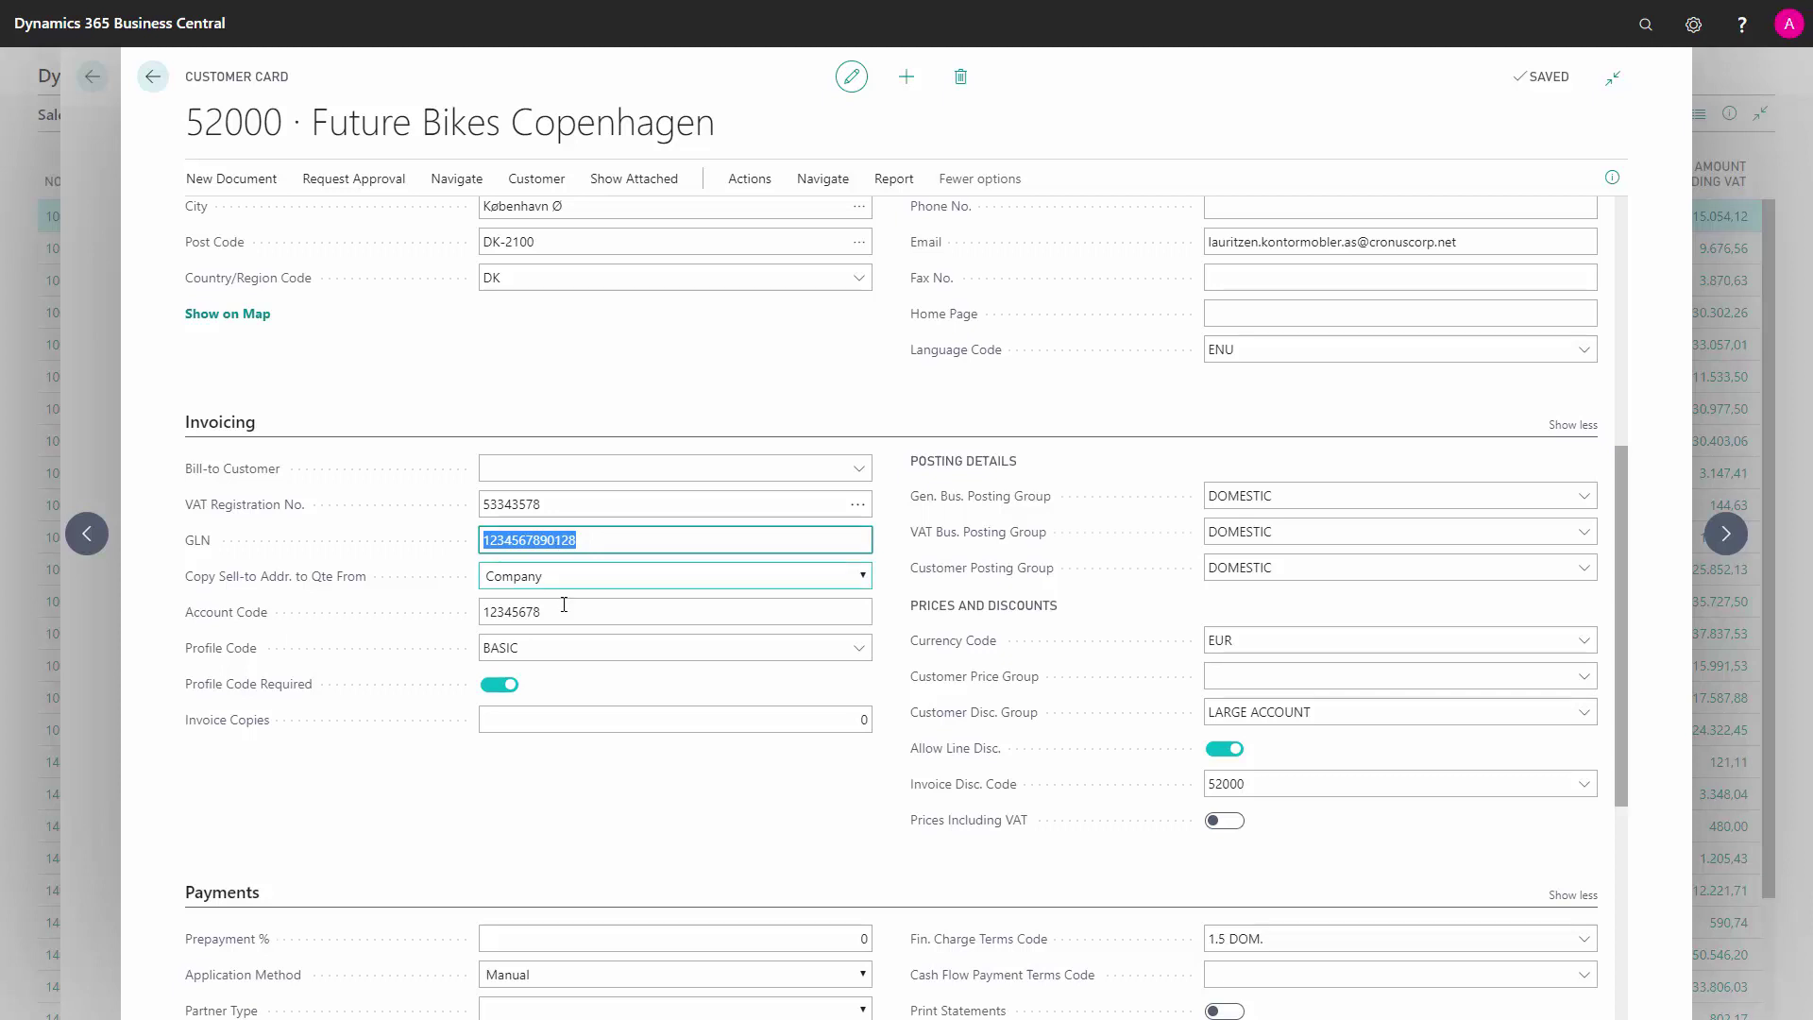
{"action": "left_click_drag", "start_coordinate": [566, 611], "coordinate": [438, 620]}
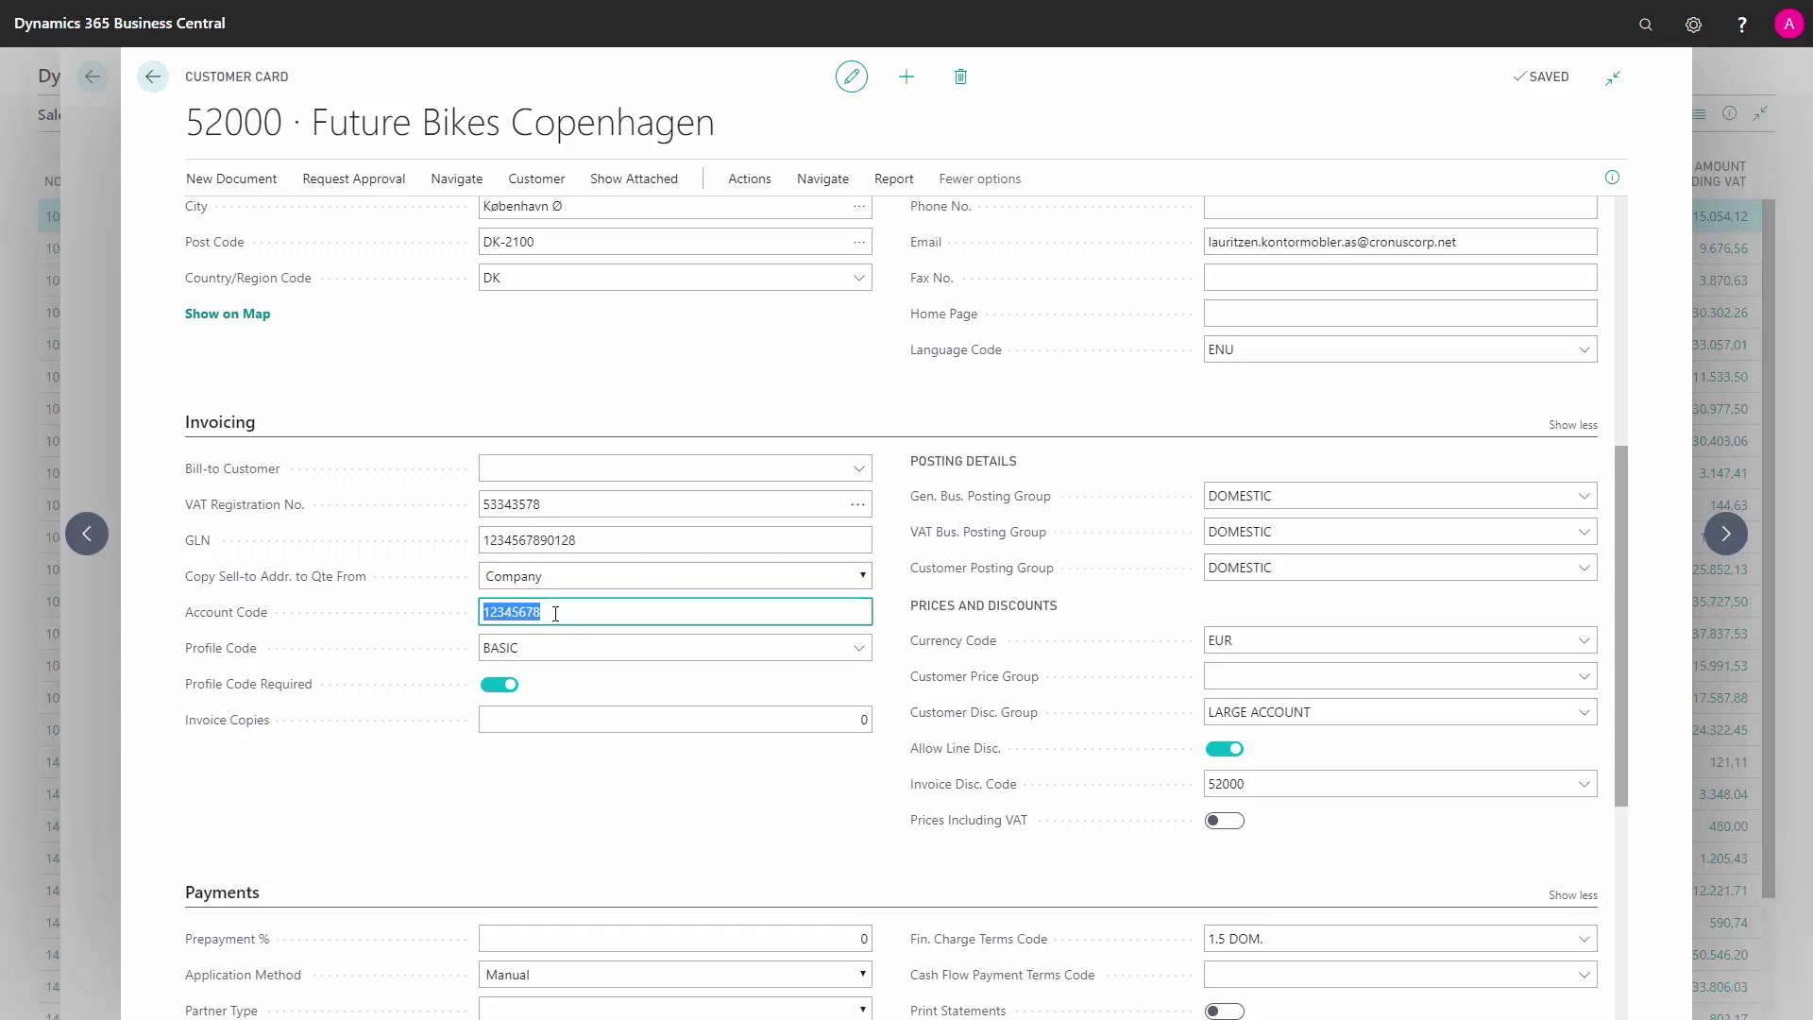
{"action": "left_click_drag", "start_coordinate": [543, 648], "coordinate": [487, 644]}
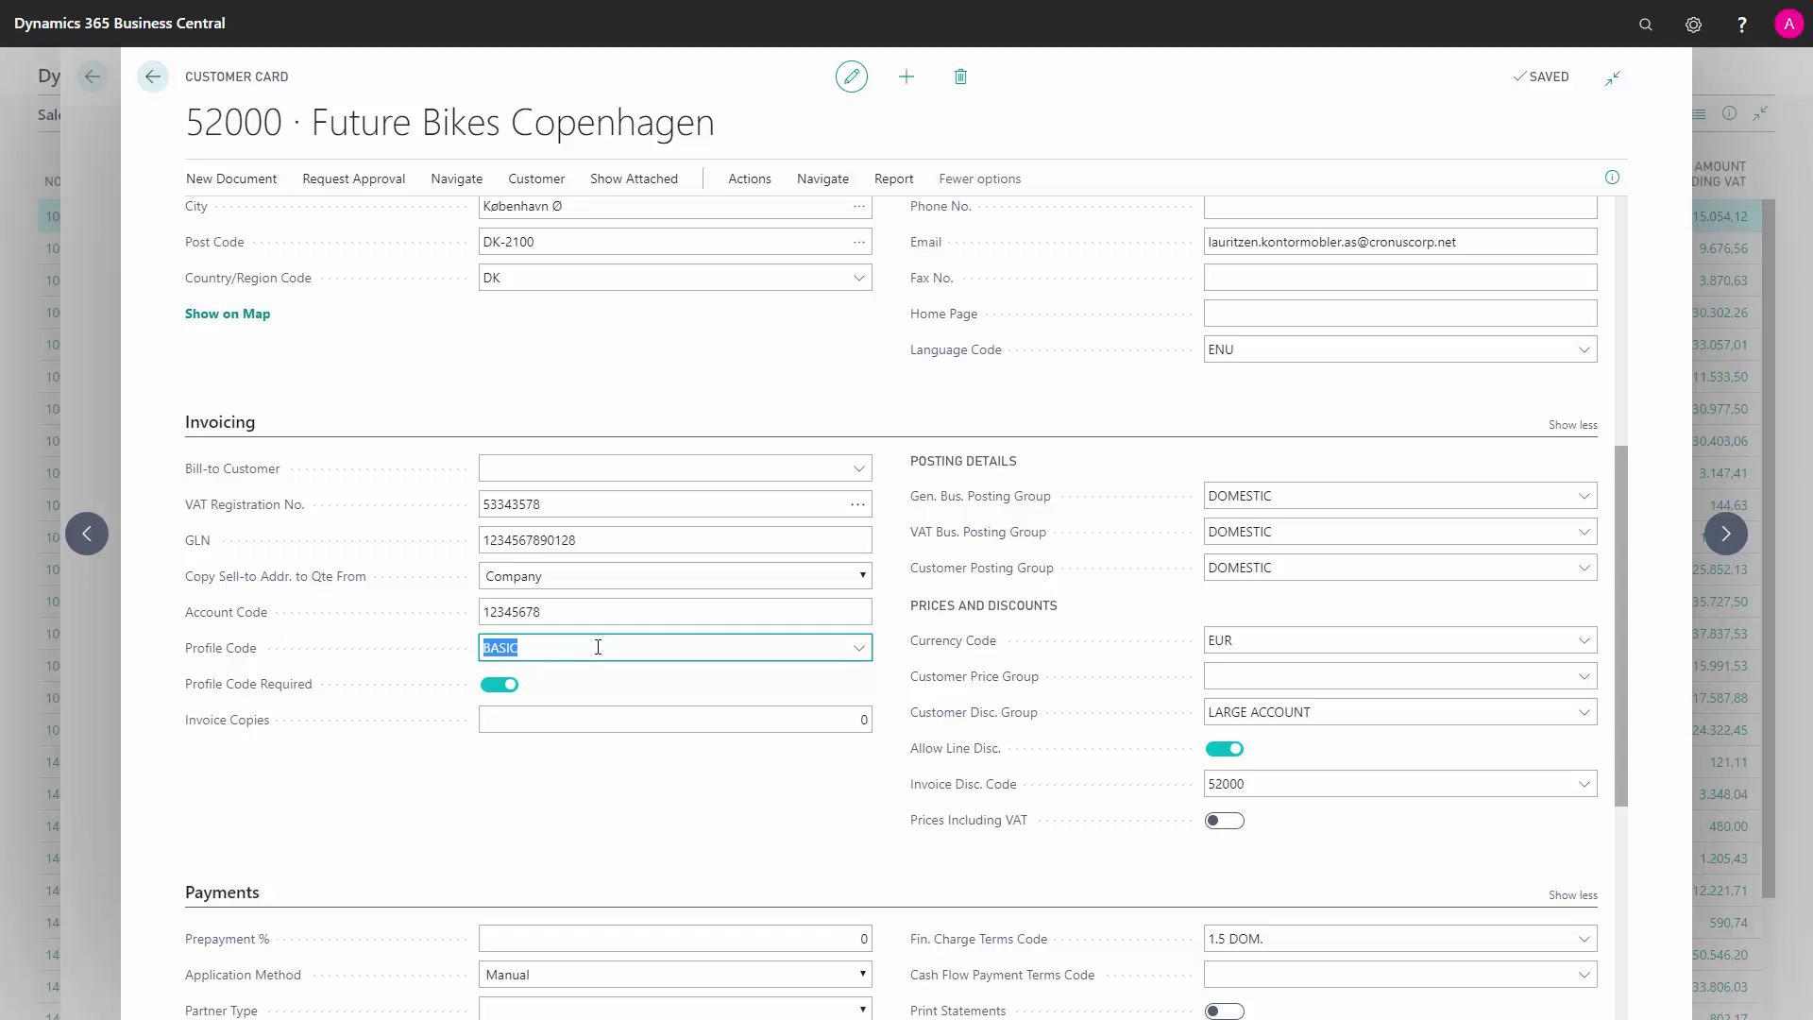
{"action": "left_click", "coordinate": [865, 652]}
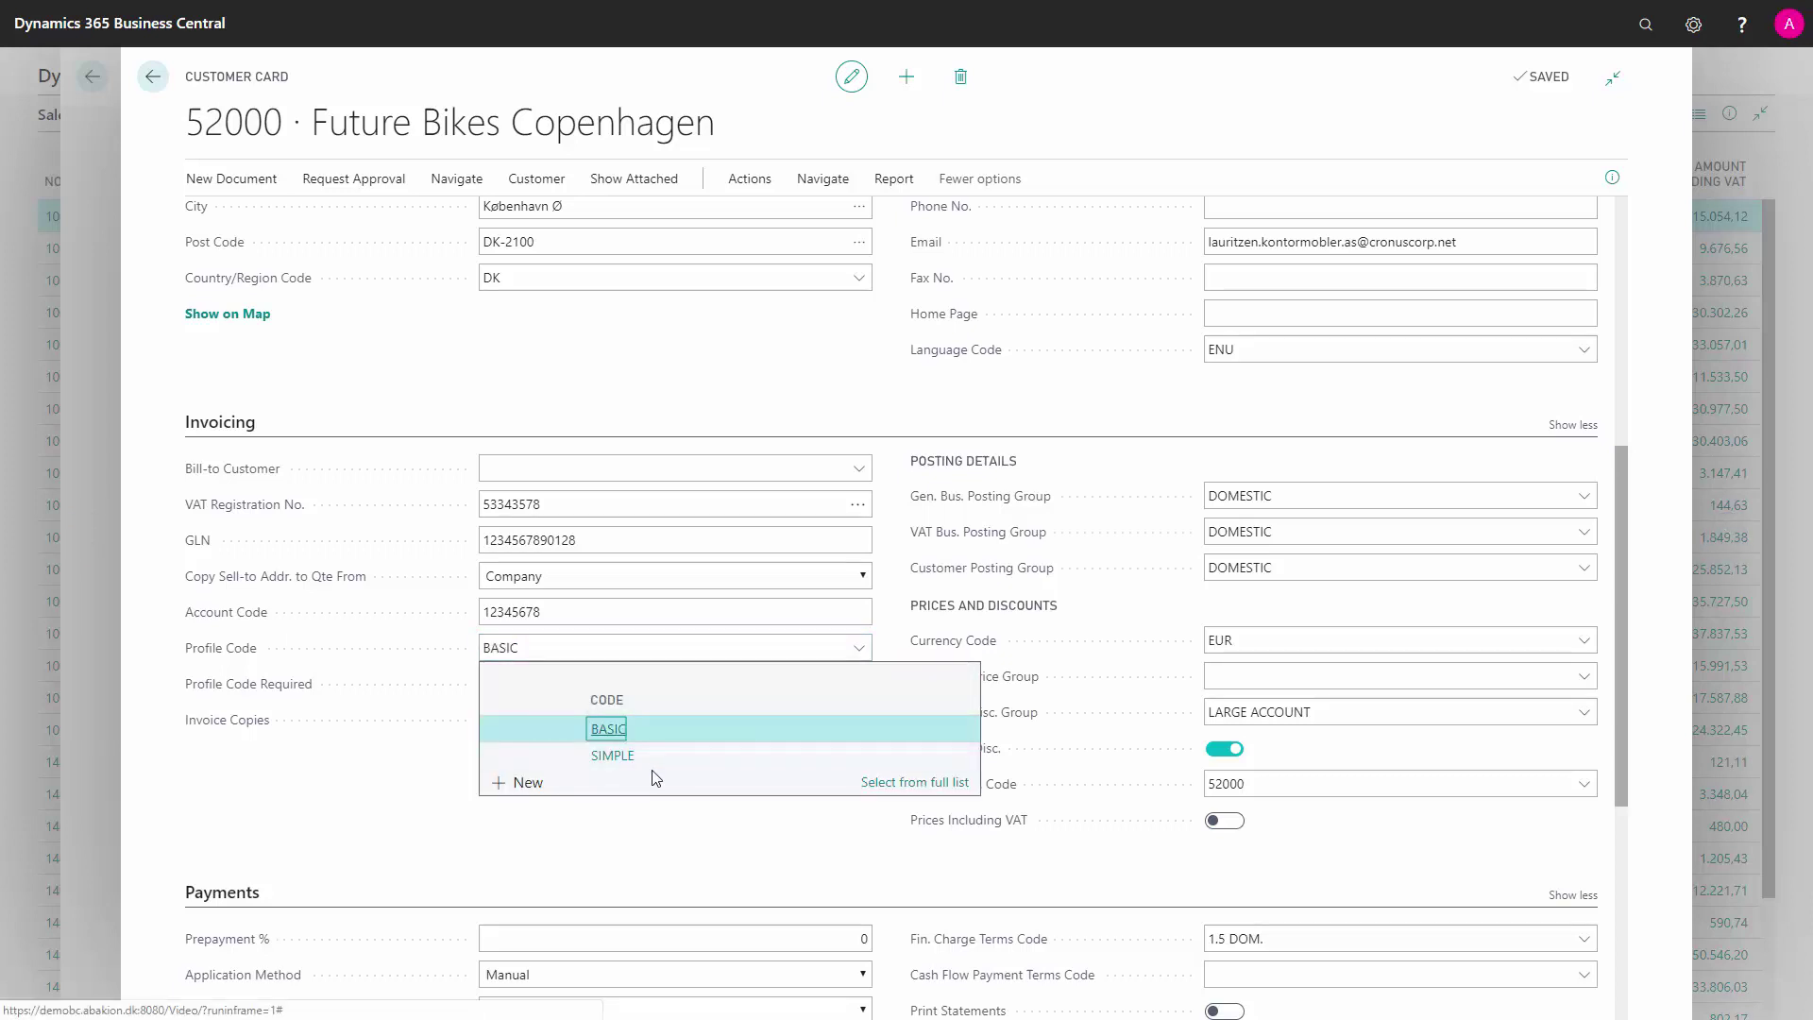
{"action": "left_click", "coordinate": [631, 616]}
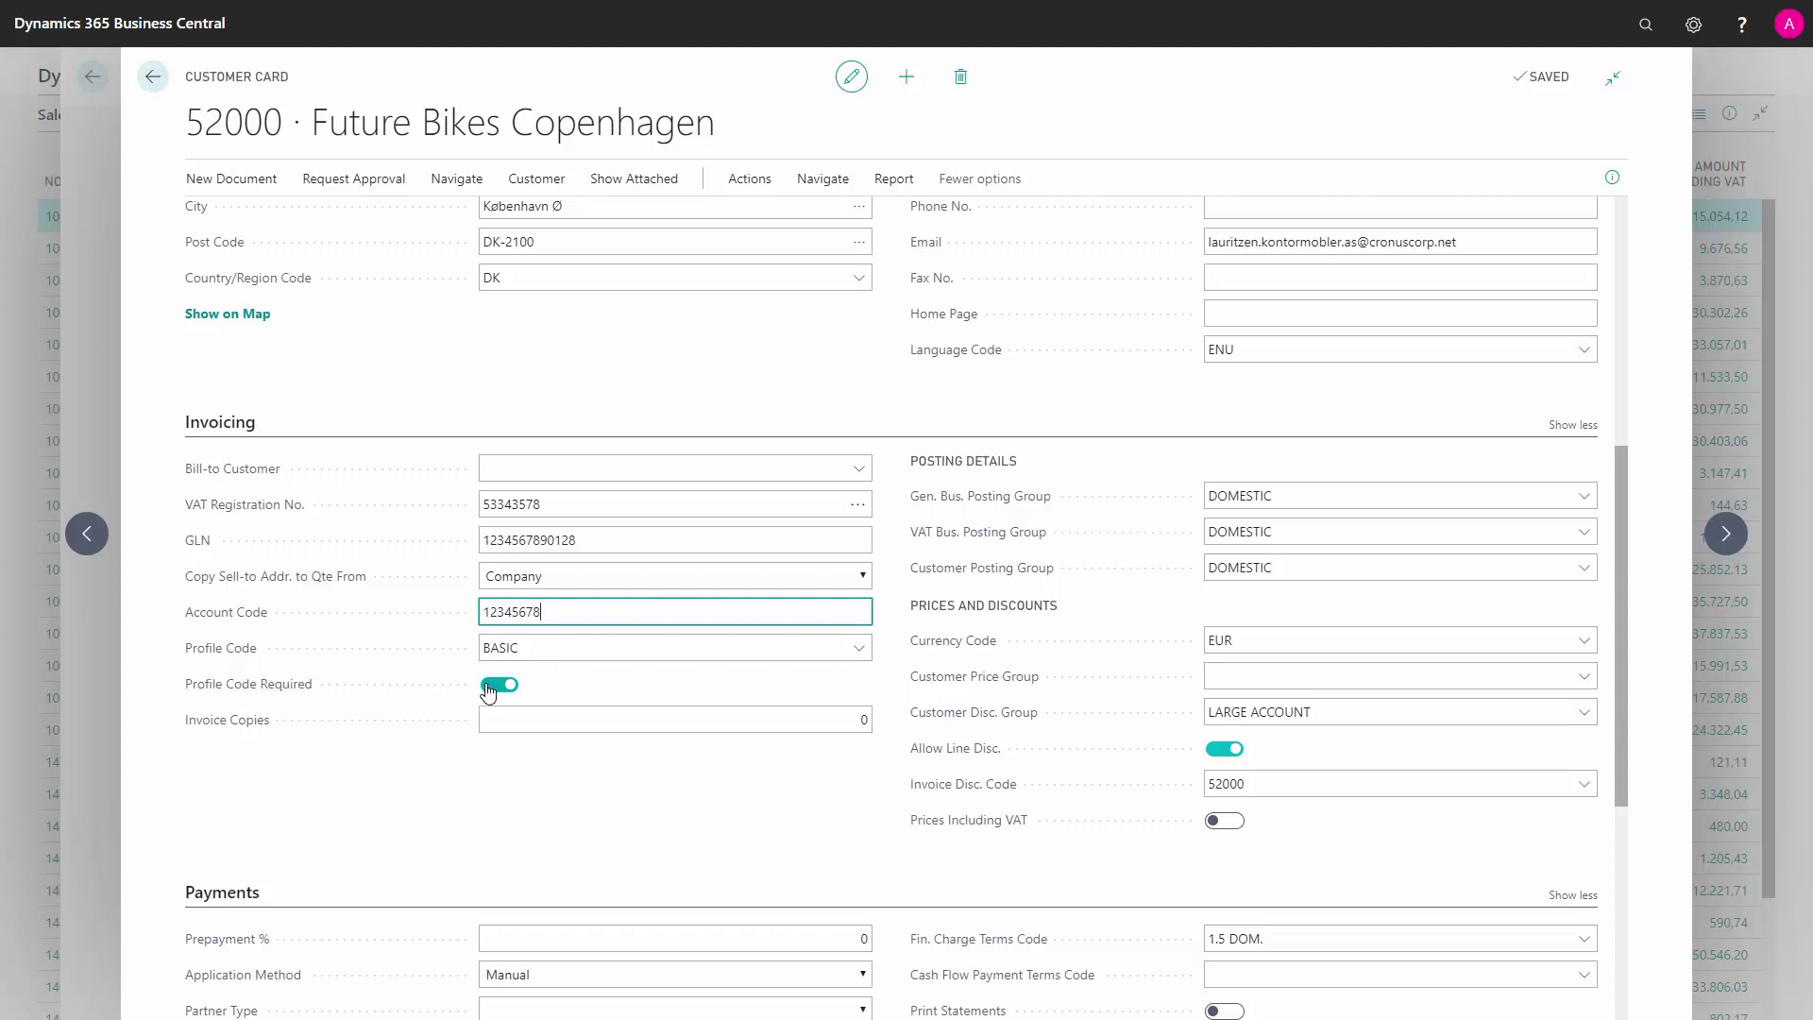
{"action": "left_click", "coordinate": [451, 653]}
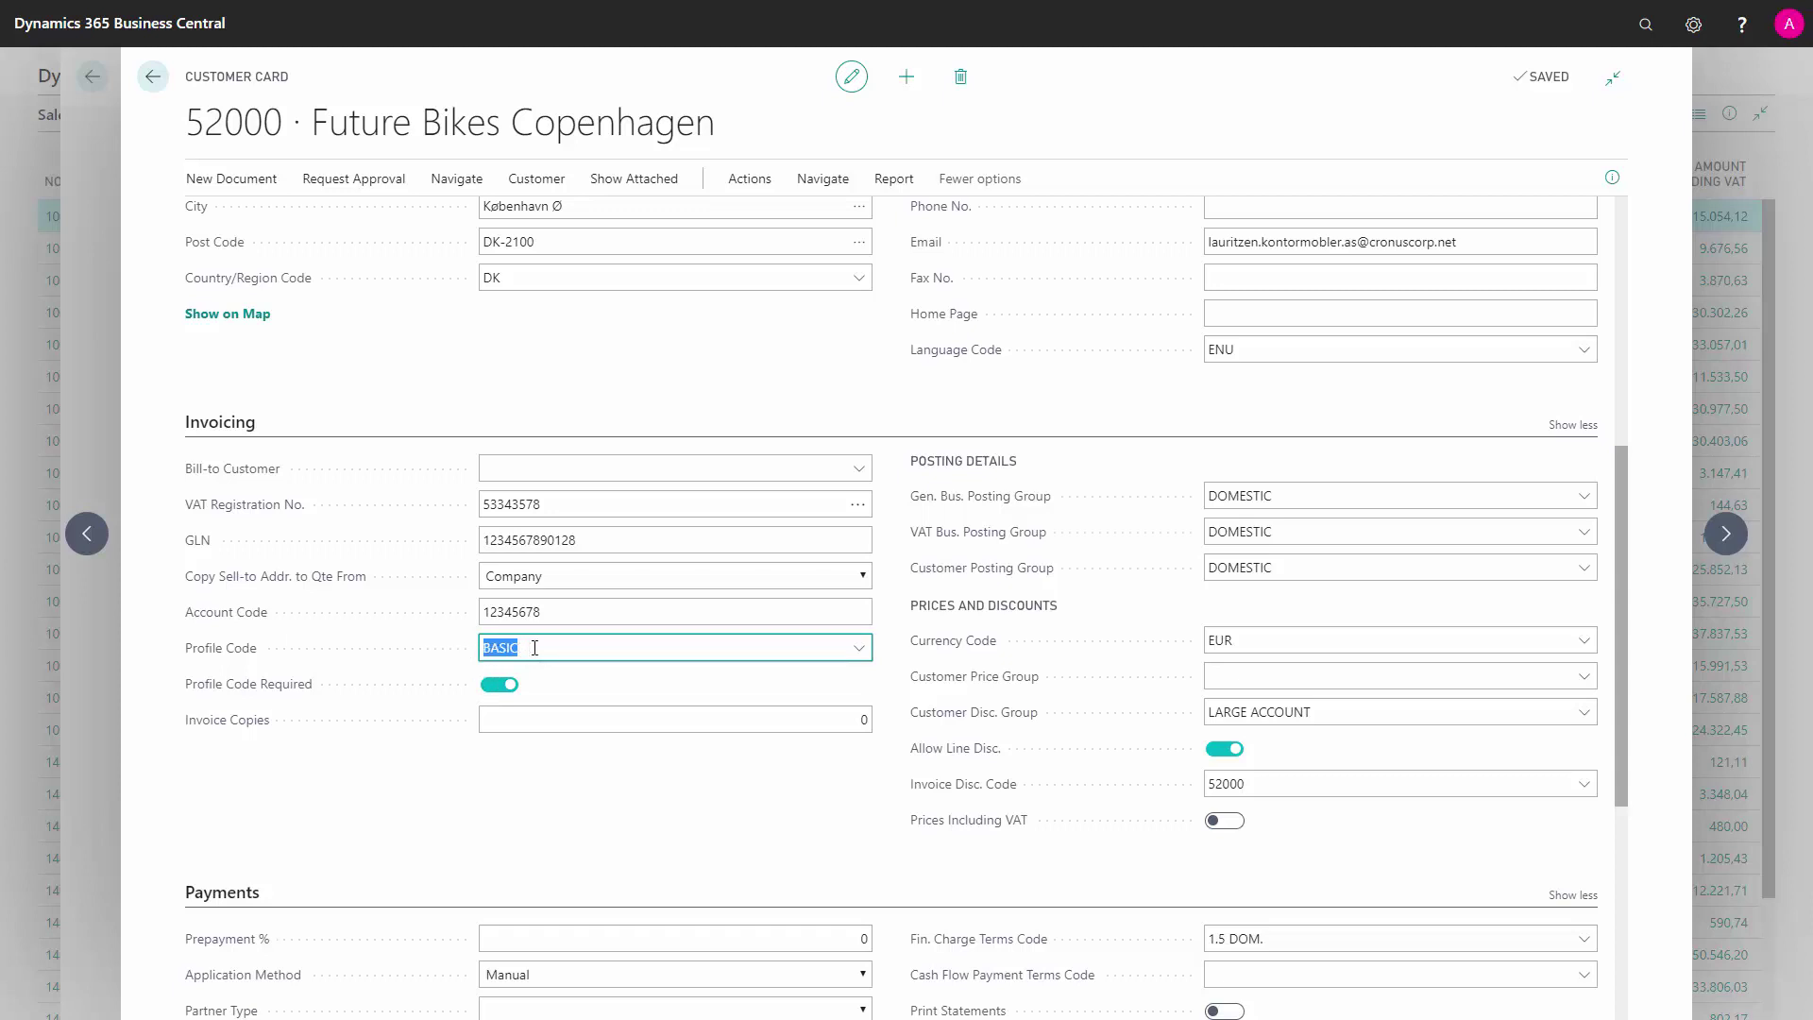
{"action": "left_click", "coordinate": [534, 648]}
{"action": "left_click_drag", "start_coordinate": [1621, 548], "coordinate": [1632, 672]}
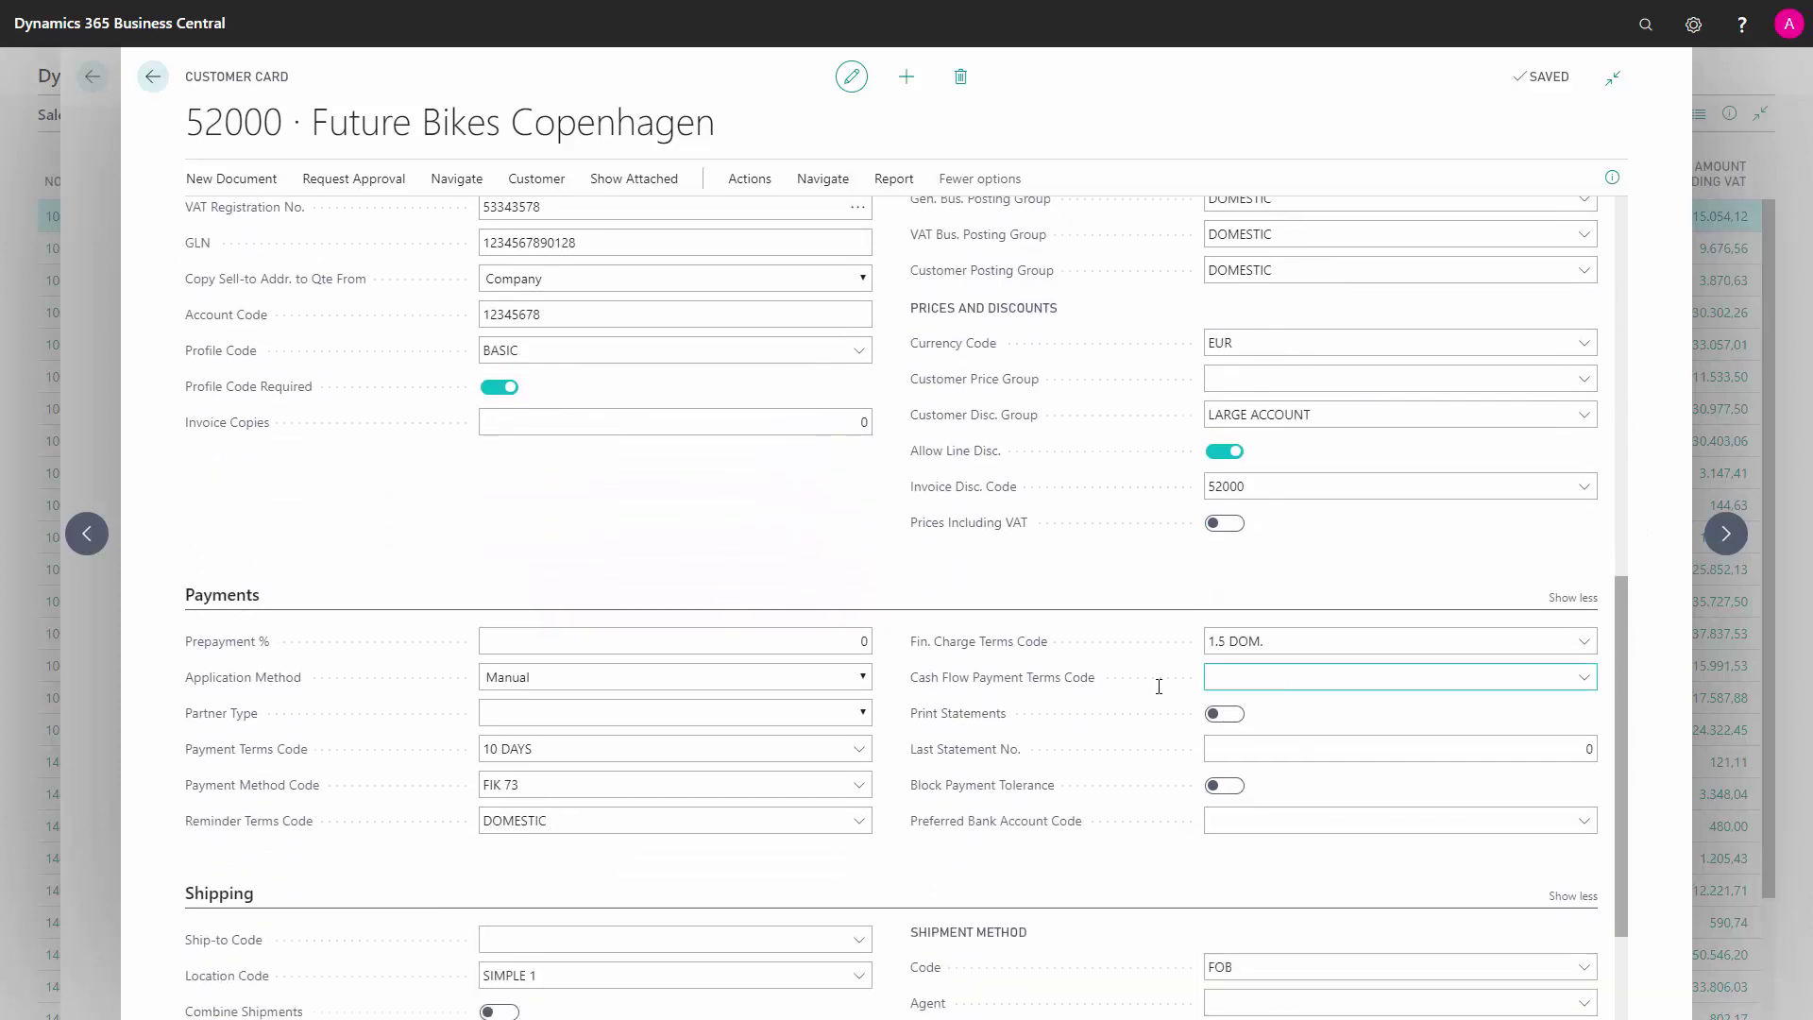
{"action": "left_click", "coordinate": [860, 751]}
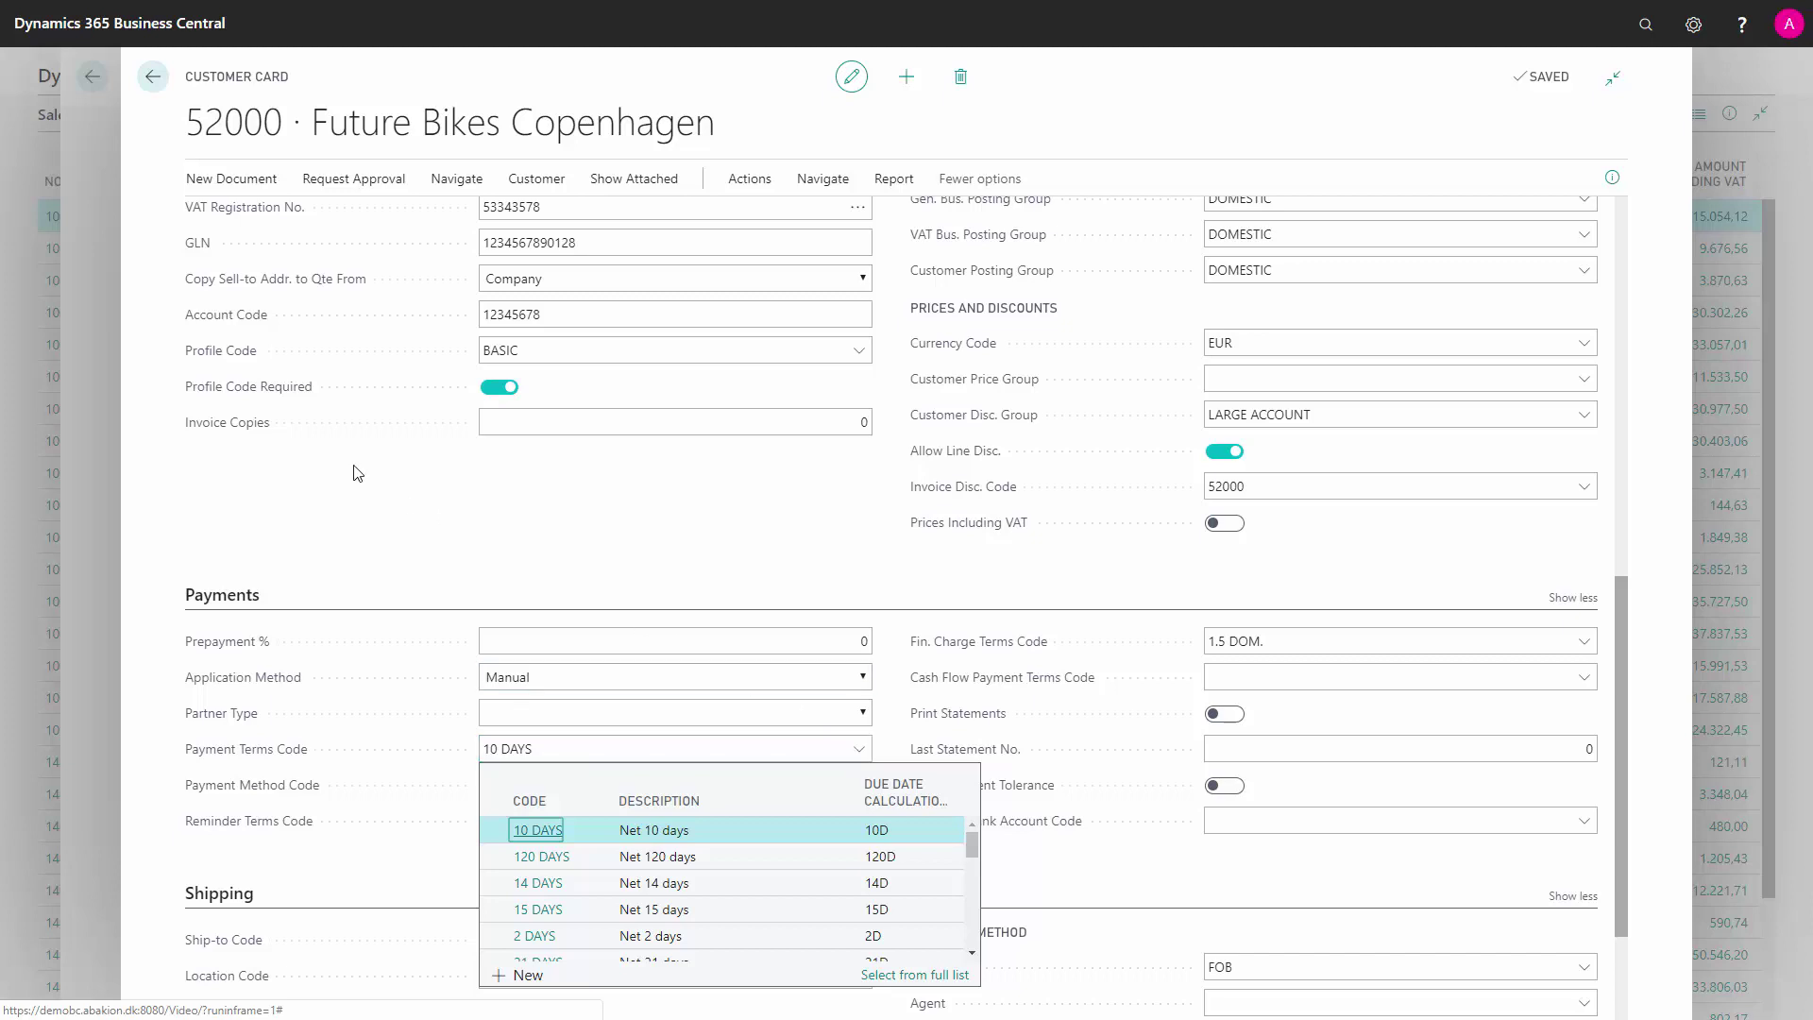
{"action": "left_click", "coordinate": [593, 425]}
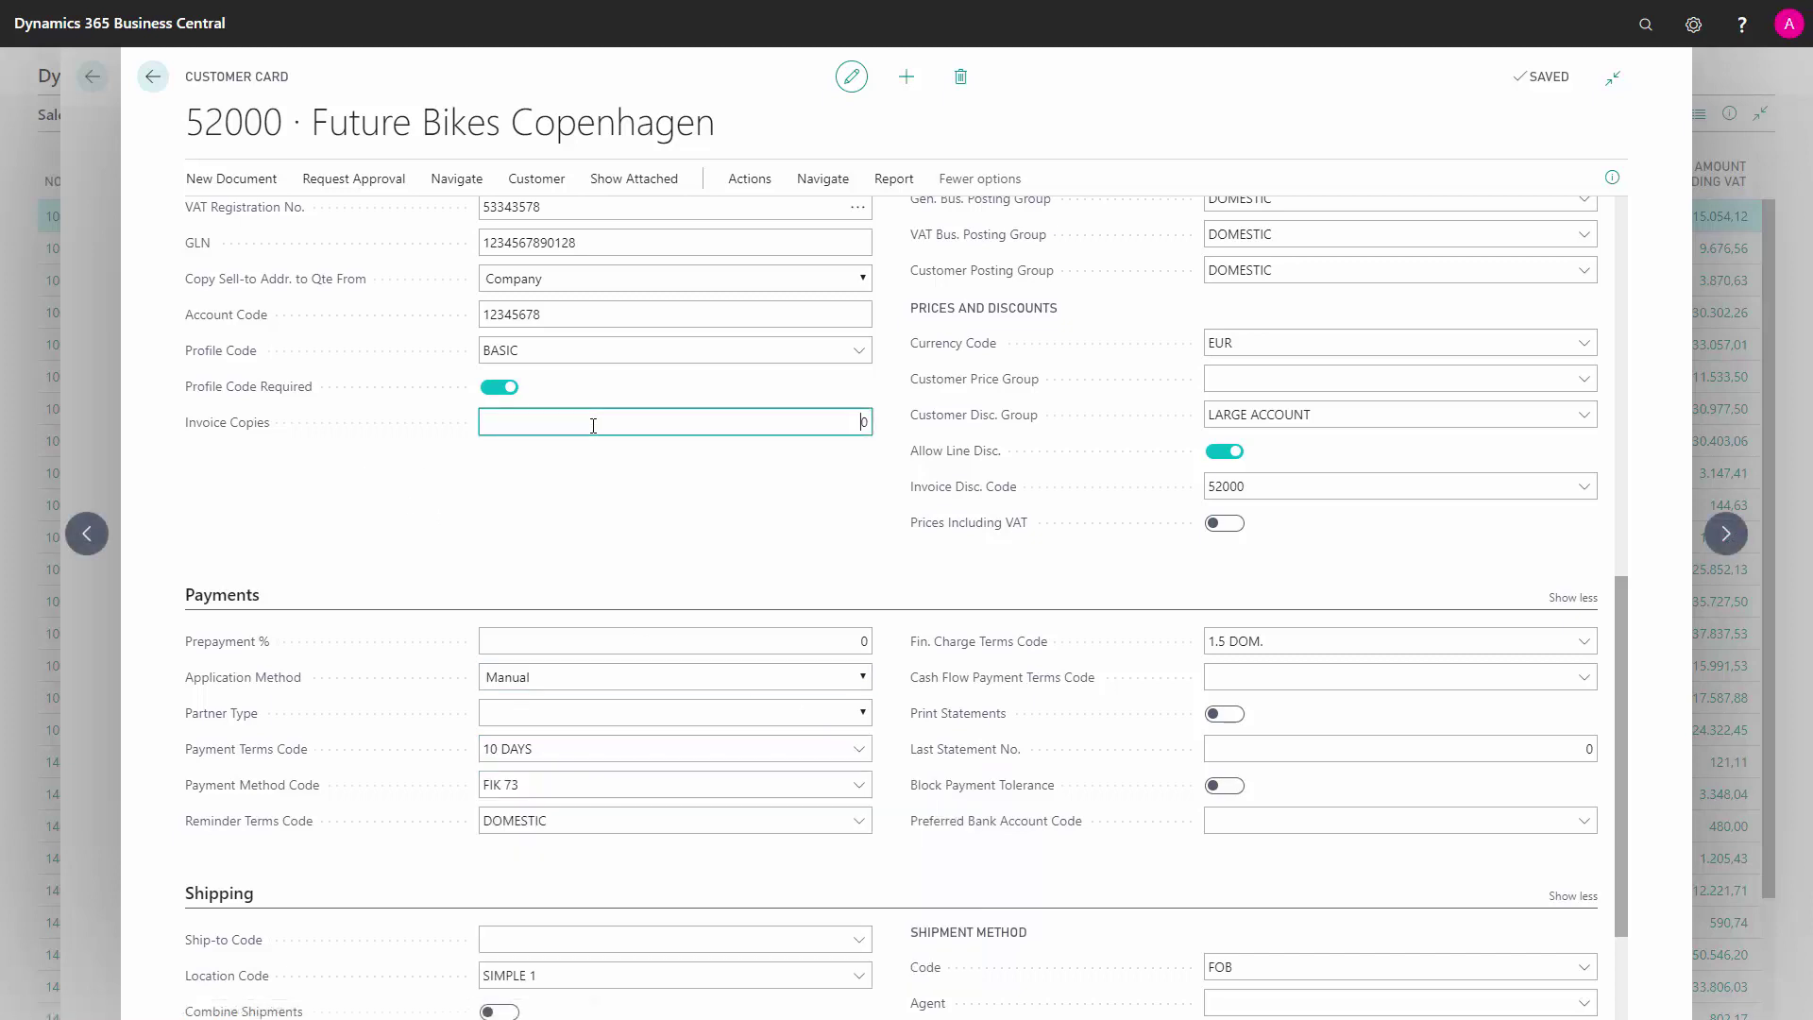